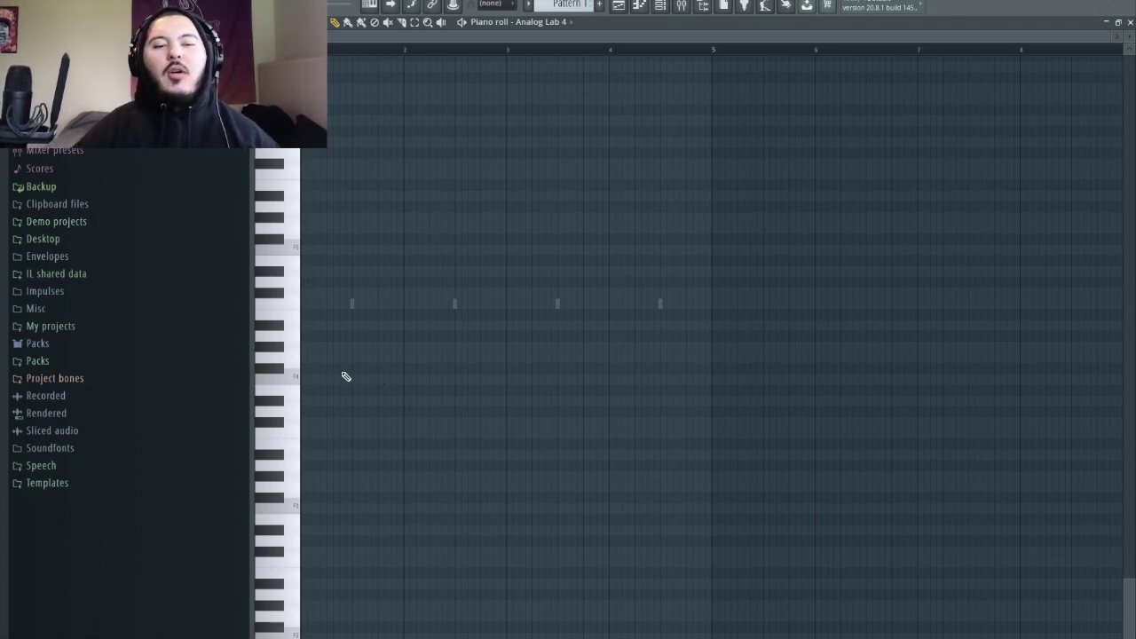
# Draw a one-bar F4 note in bar 1 and a one-bar C4 note in bar 2.
pyautogui.click(363, 381)
pyautogui.click(302, 379)
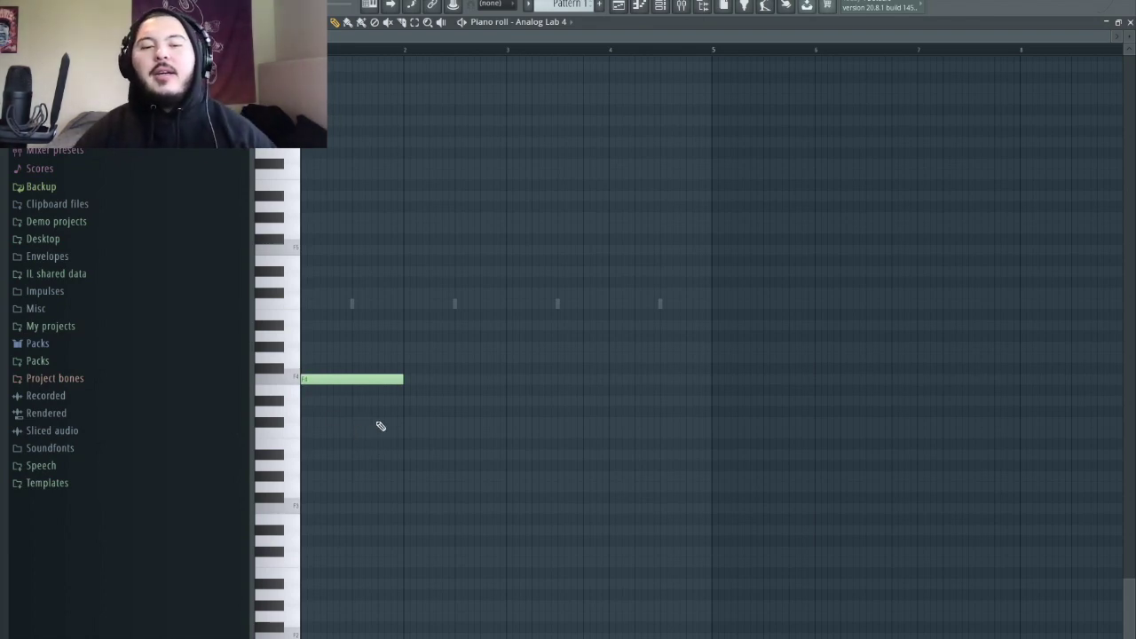
pyautogui.scroll(2, 389, 430)
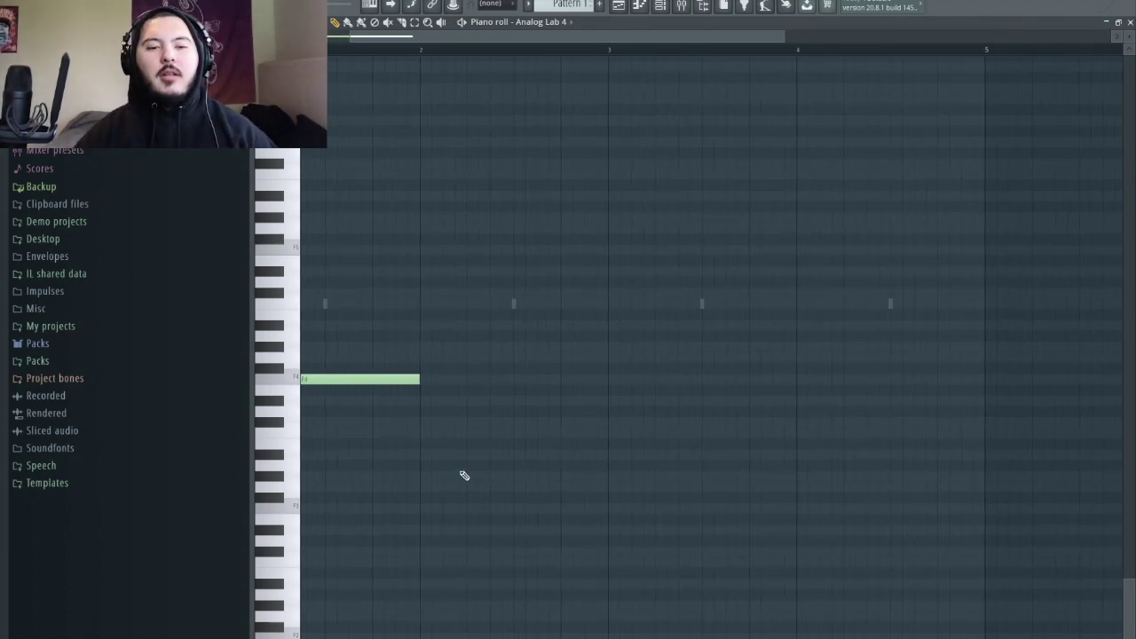
pyautogui.click(431, 435)
pyautogui.moveTo(456, 434); pyautogui.dragTo(449, 434)
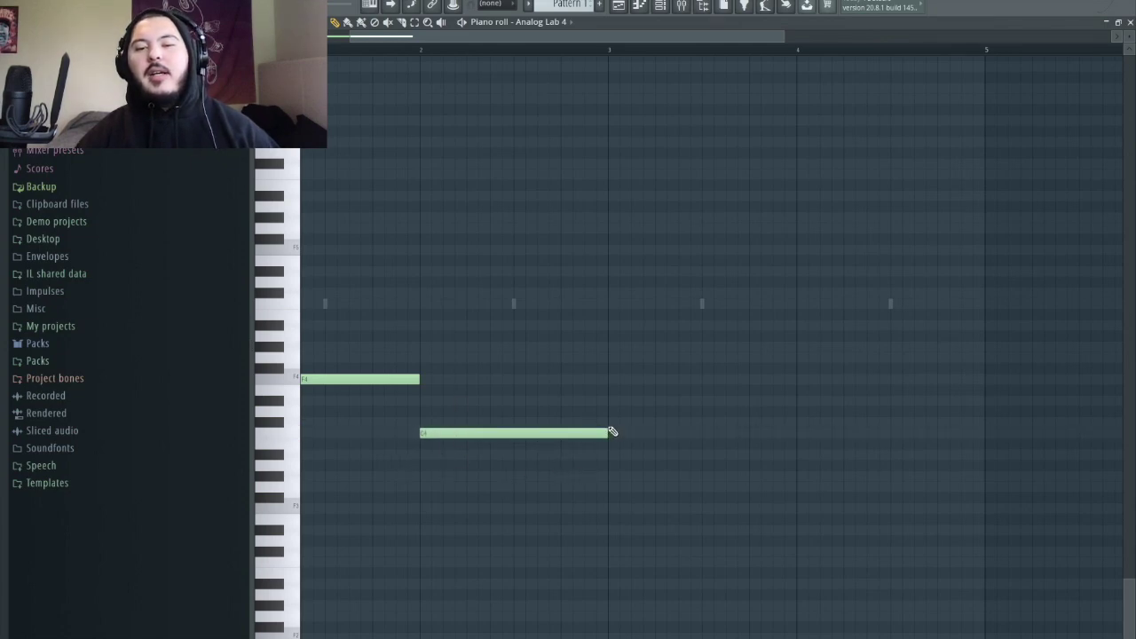
# Add a one-bar C#4 note in bar 3 and a one-bar C4 note in bar 4, and play the sequence.
pyautogui.click(612, 423)
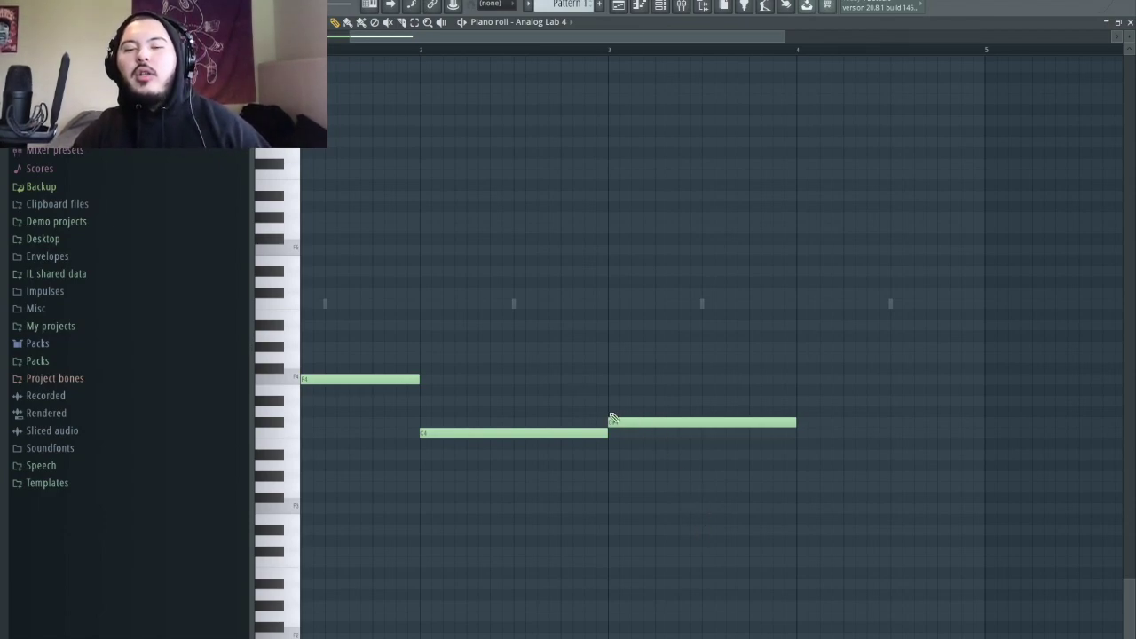
pyautogui.moveTo(603, 456); pyautogui.dragTo(732, 379)
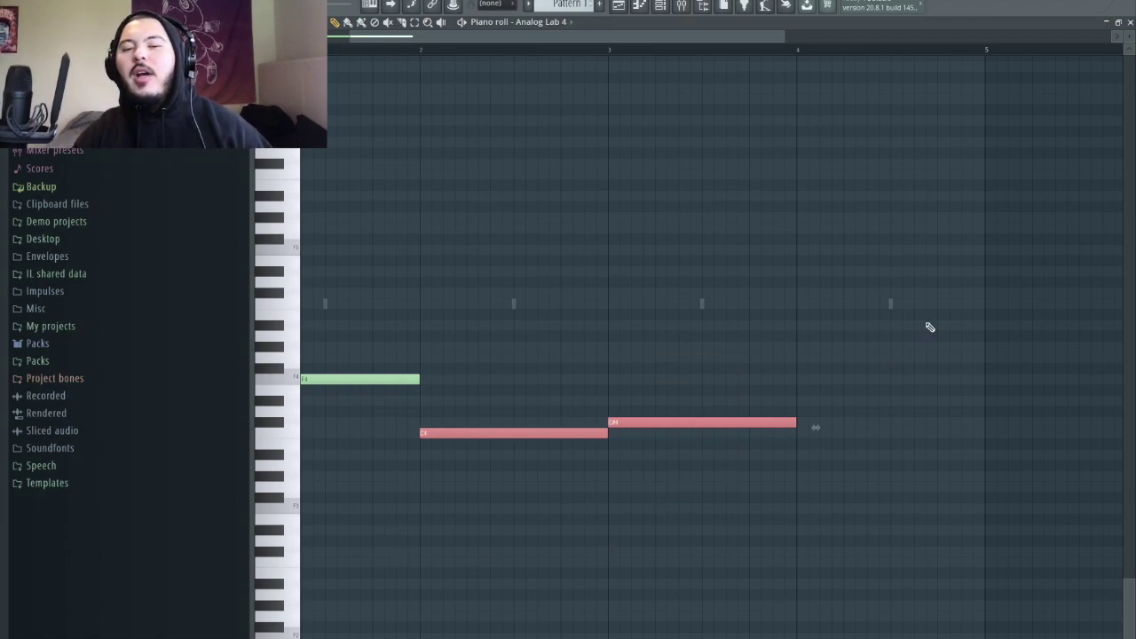
pyautogui.click(748, 366)
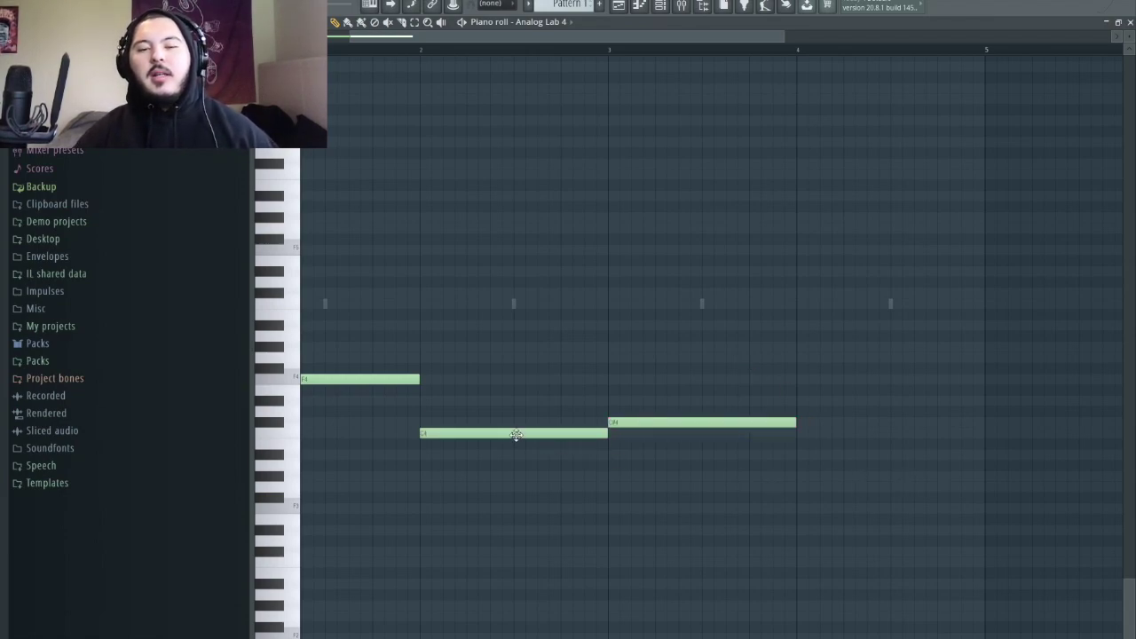
pyautogui.click(802, 435)
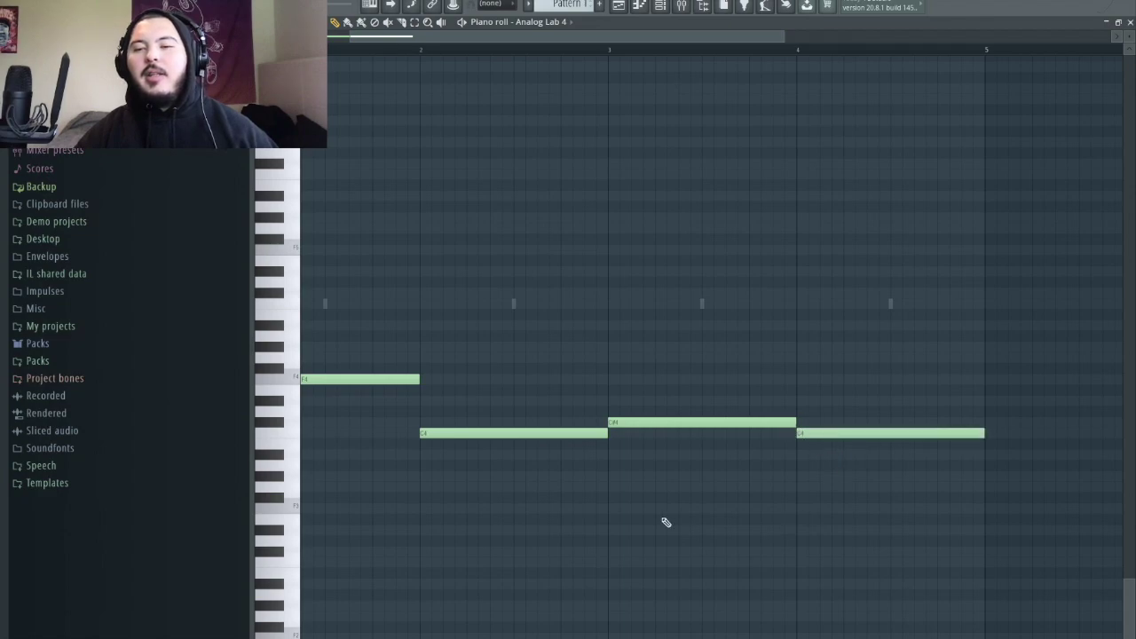
pyautogui.press('space')
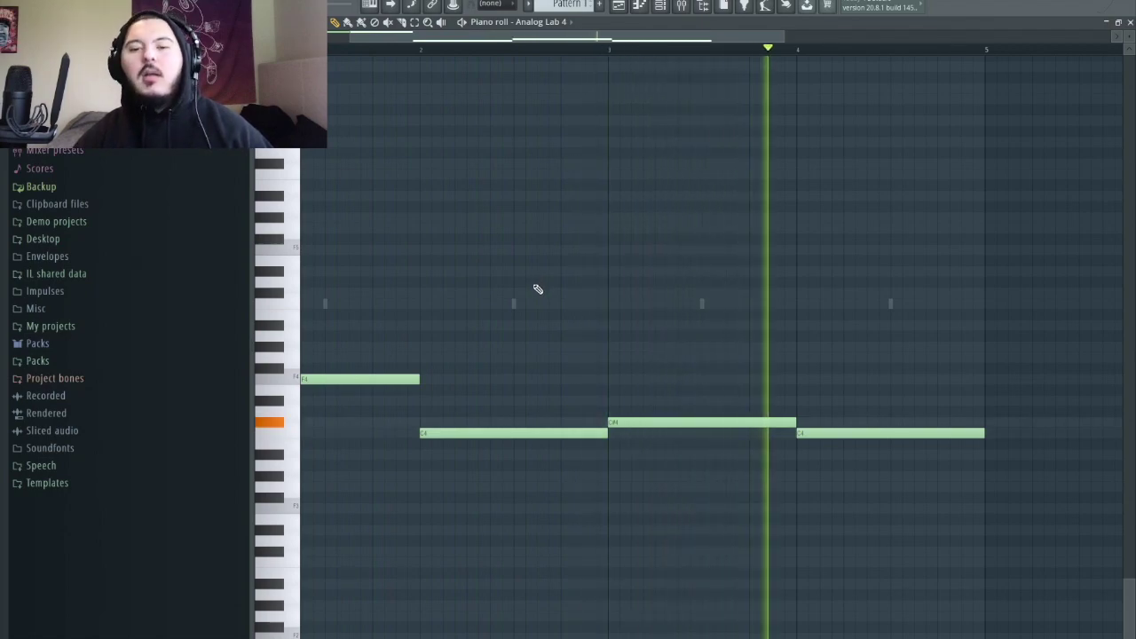
pyautogui.press('space')
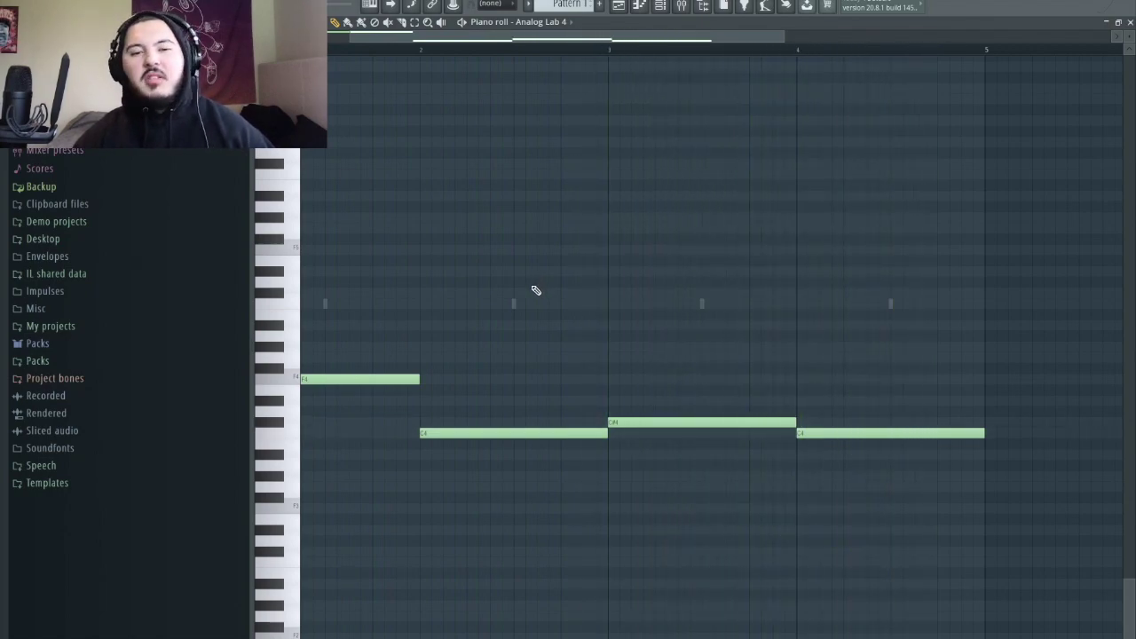
# Add a one-bar G4 note starting half a beat into bar 1 and play it back.
pyautogui.scroll(-2, 421, 334)
pyautogui.scroll(6, 289, 360)
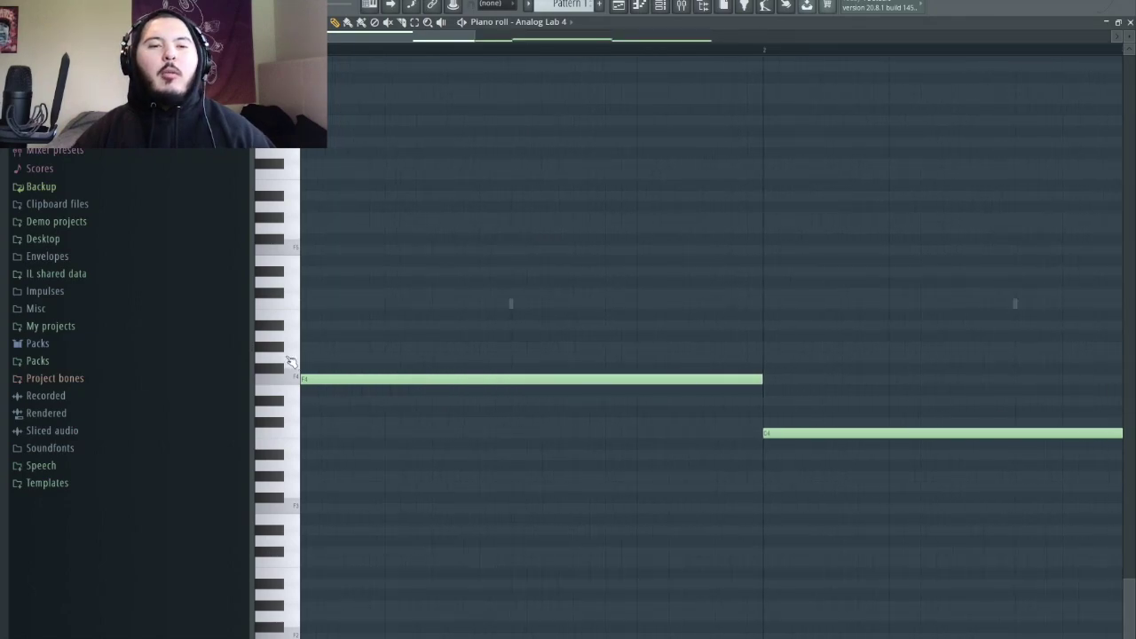
pyautogui.scroll(1, 400, 40)
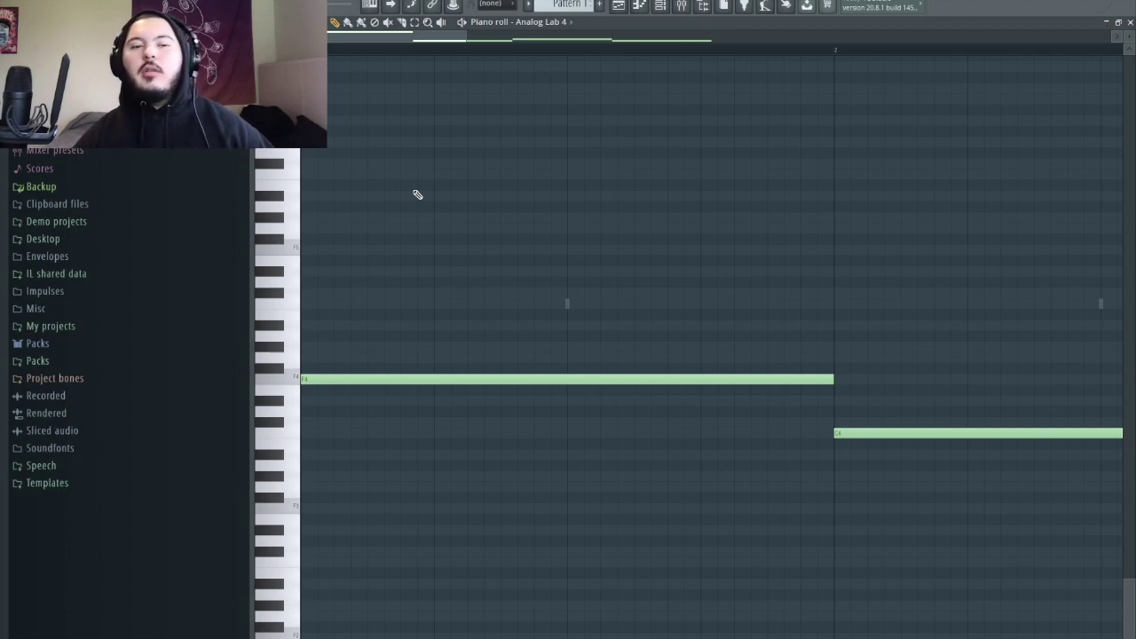
pyautogui.click(387, 346)
pyautogui.moveTo(398, 359); pyautogui.dragTo(380, 360)
pyautogui.press('space')
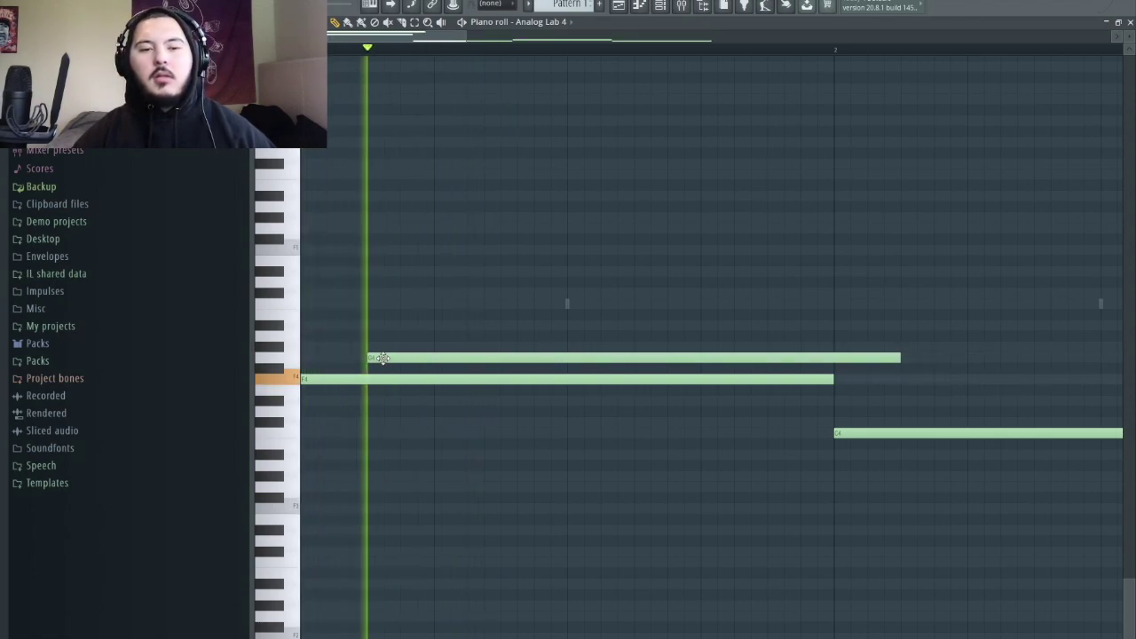
pyautogui.press('space')
# Add a C5 note on beat 2 of bar 1 and a C#5 note half a beat after it, one bar long each.
pyautogui.click(436, 304)
pyautogui.press('space')
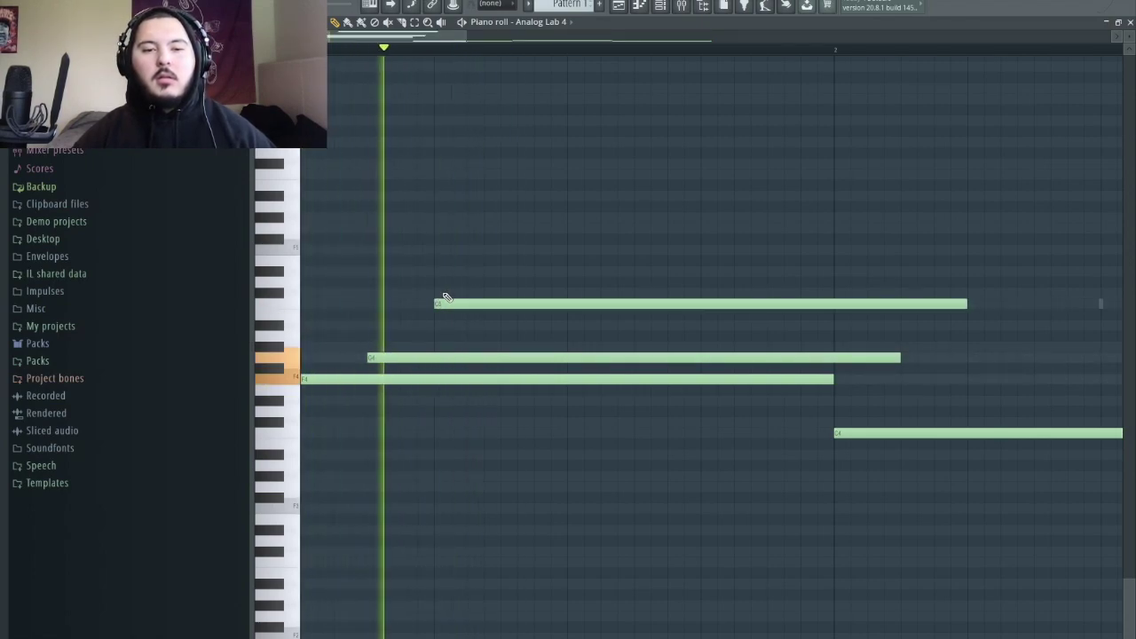
pyautogui.click(494, 293)
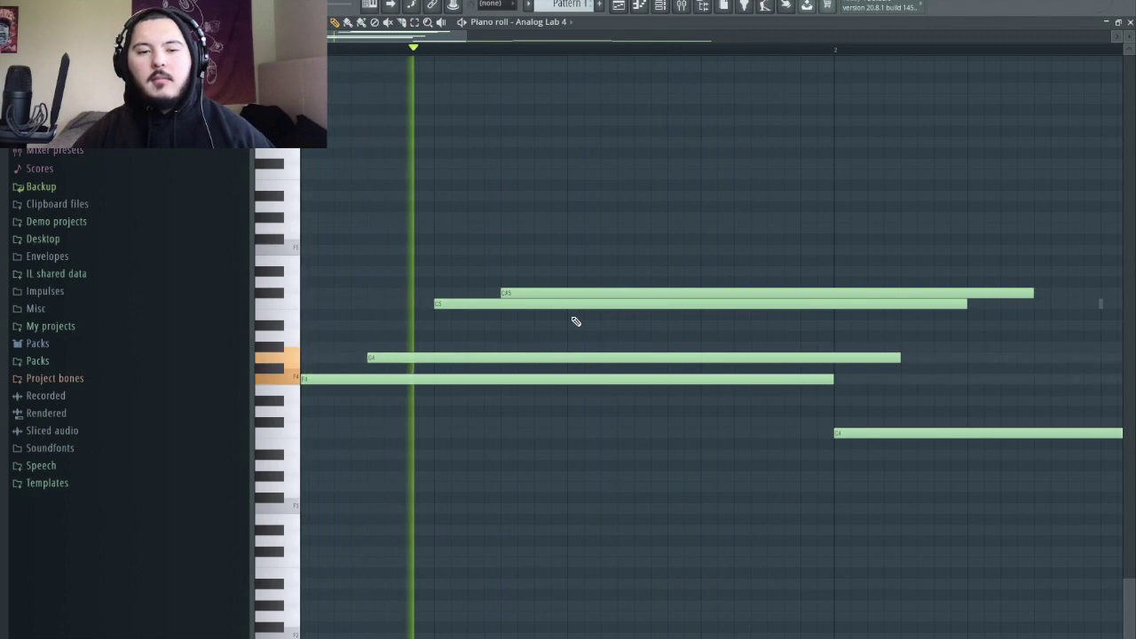
pyautogui.press('space')
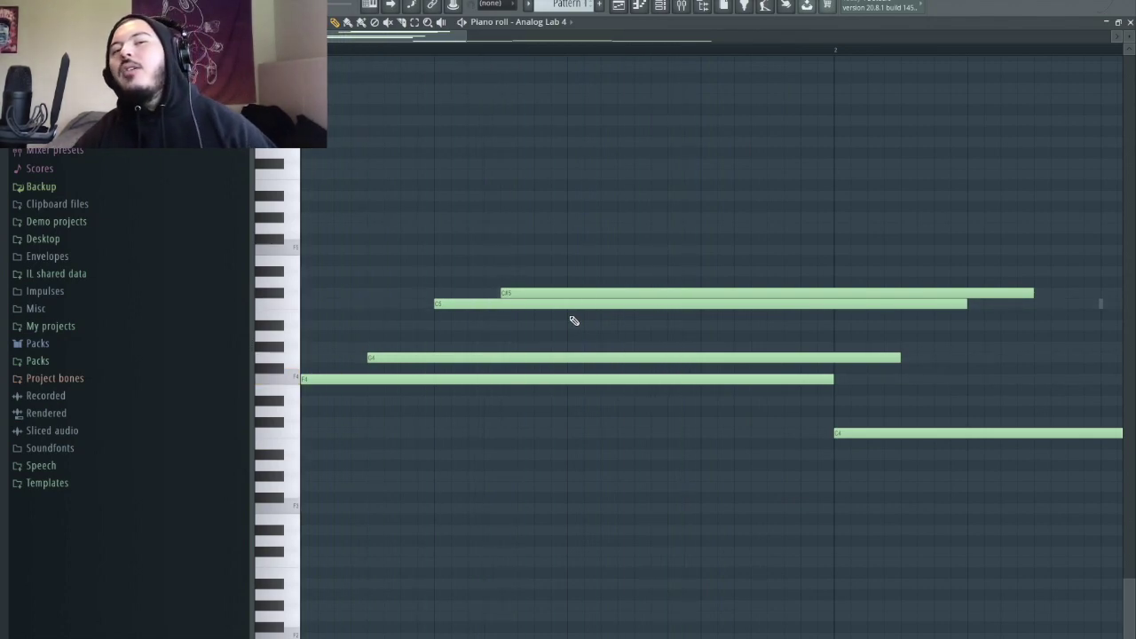
# Slice the long C5 and C#5 notes at one-beat intervals through bar 1, cutting the C5 at the bar 2 line too.
pyautogui.moveTo(618, 246); pyautogui.dragTo(812, 312)
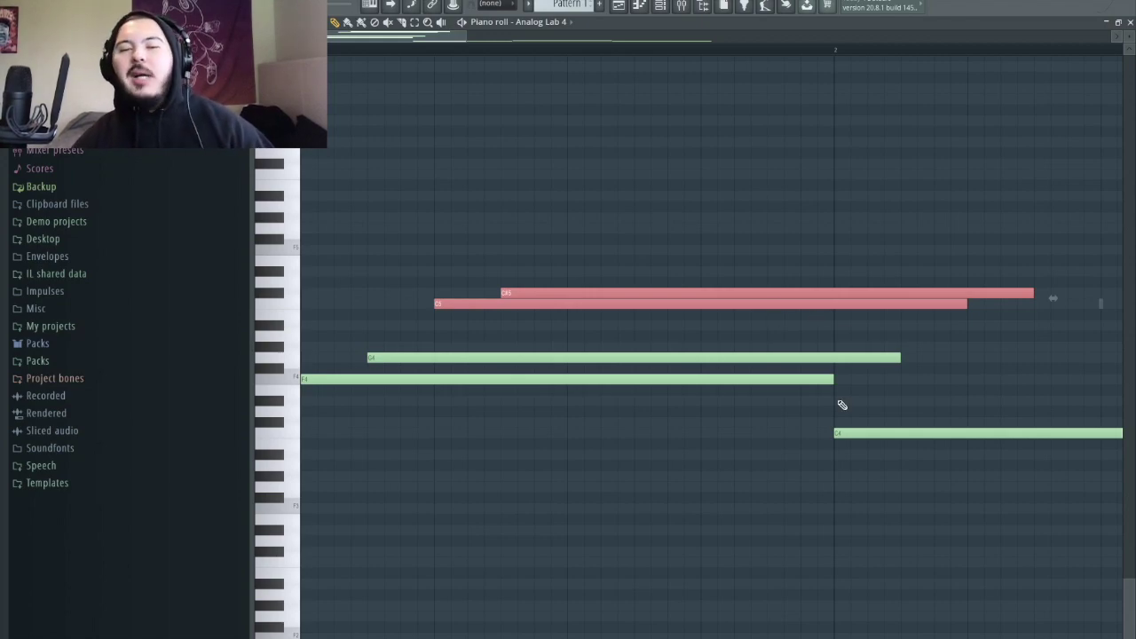
pyautogui.rightClick(626, 238)
pyautogui.press('e')
pyautogui.press('space')
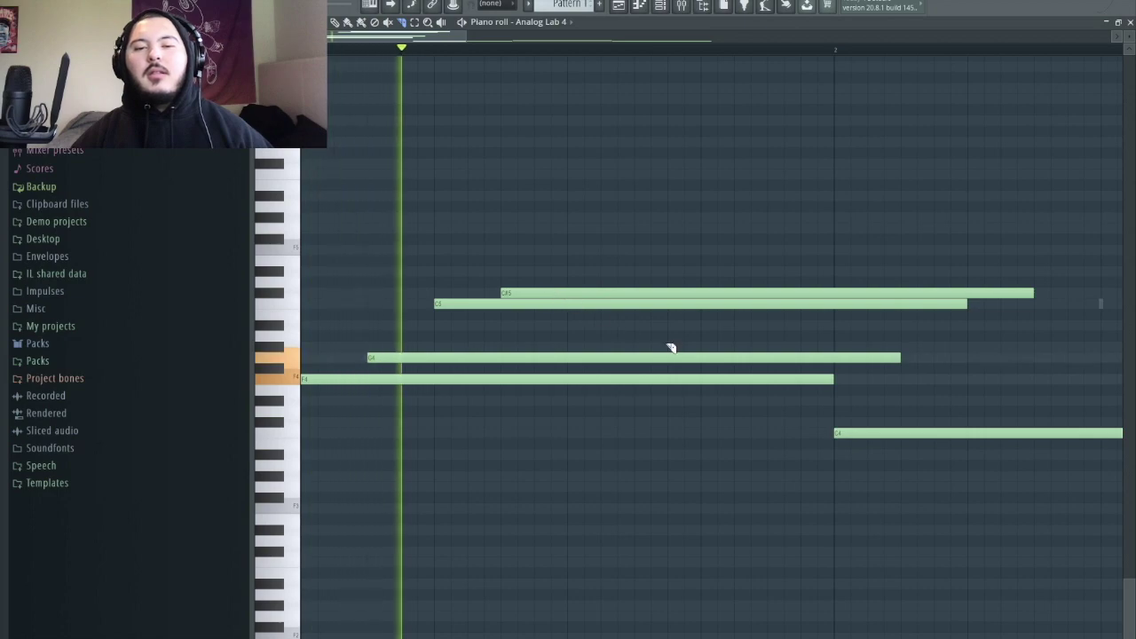
pyautogui.press('space')
pyautogui.click(575, 306)
pyautogui.press('space')
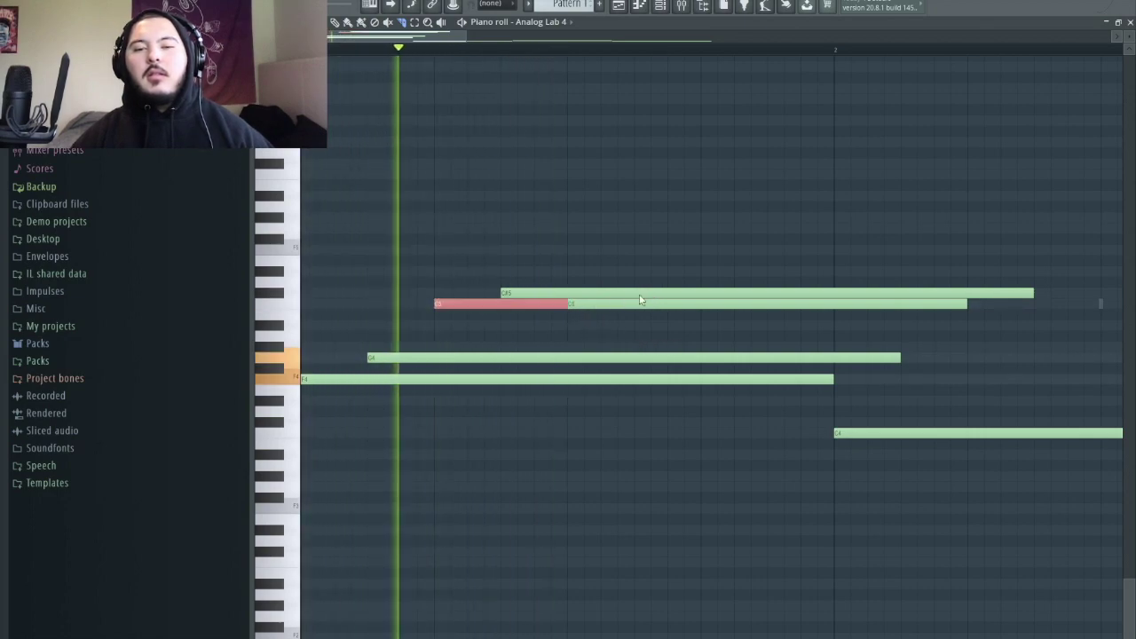
pyautogui.click(654, 294)
pyautogui.click(705, 307)
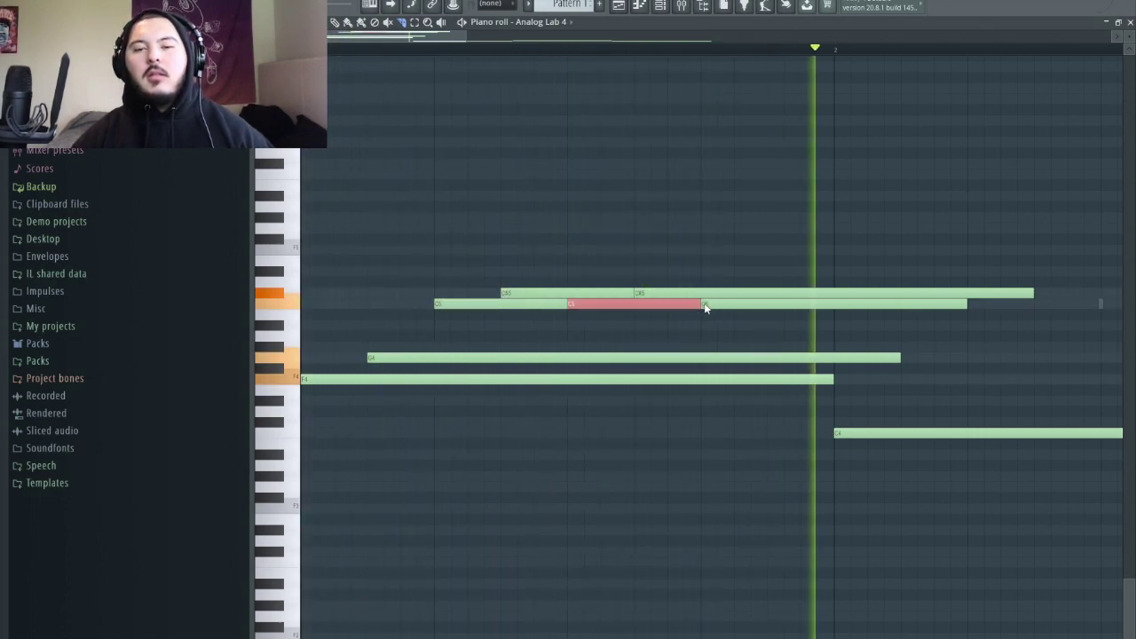
pyautogui.click(773, 296)
pyautogui.click(836, 306)
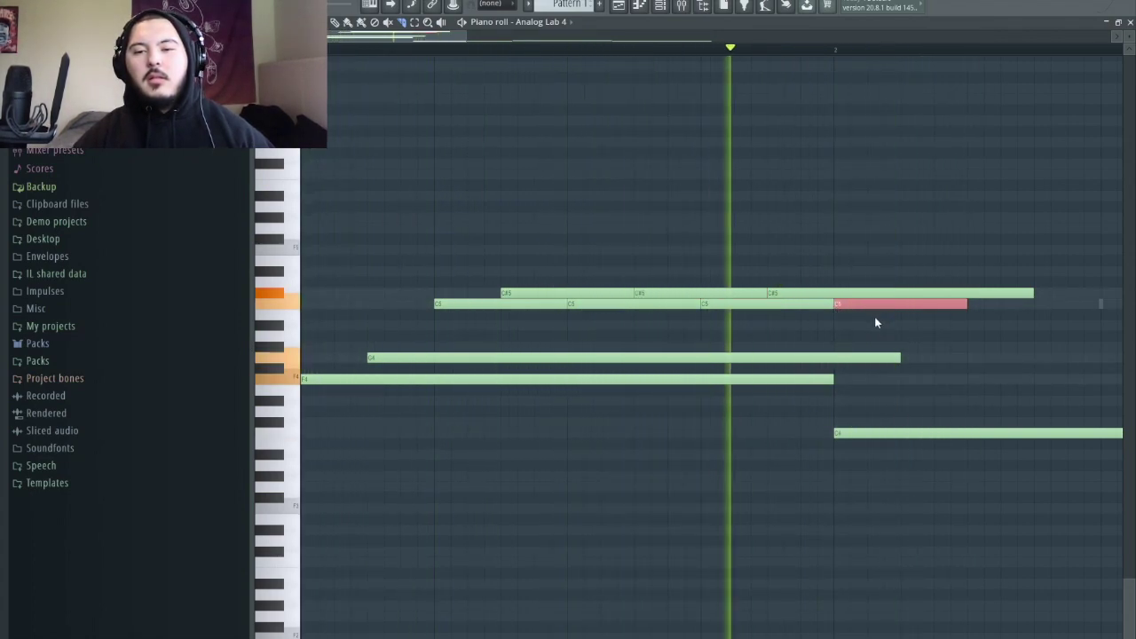
# Transpose the last half-beat C#5 slice of bar 1 down six semitones to G4.
pyautogui.click(697, 292)
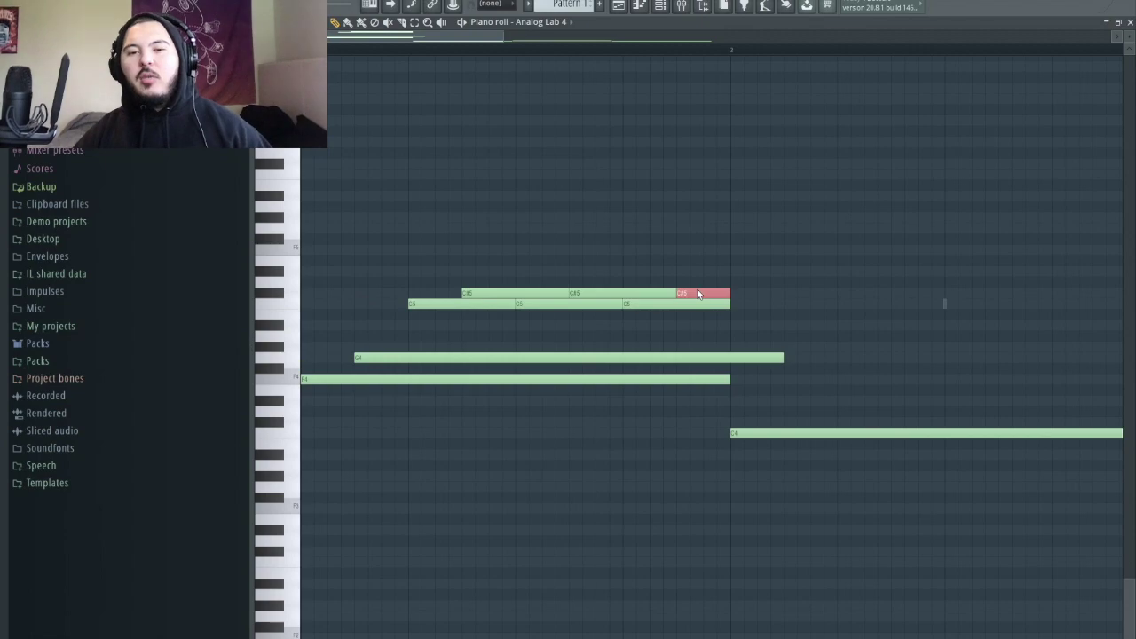
pyautogui.hotkey('shift', 'Down')
pyautogui.hotkey('shift', 'Down')
pyautogui.hotkey('shift', 'Down')
pyautogui.hotkey('shift', 'Down')
pyautogui.hotkey('shift', 'Down')
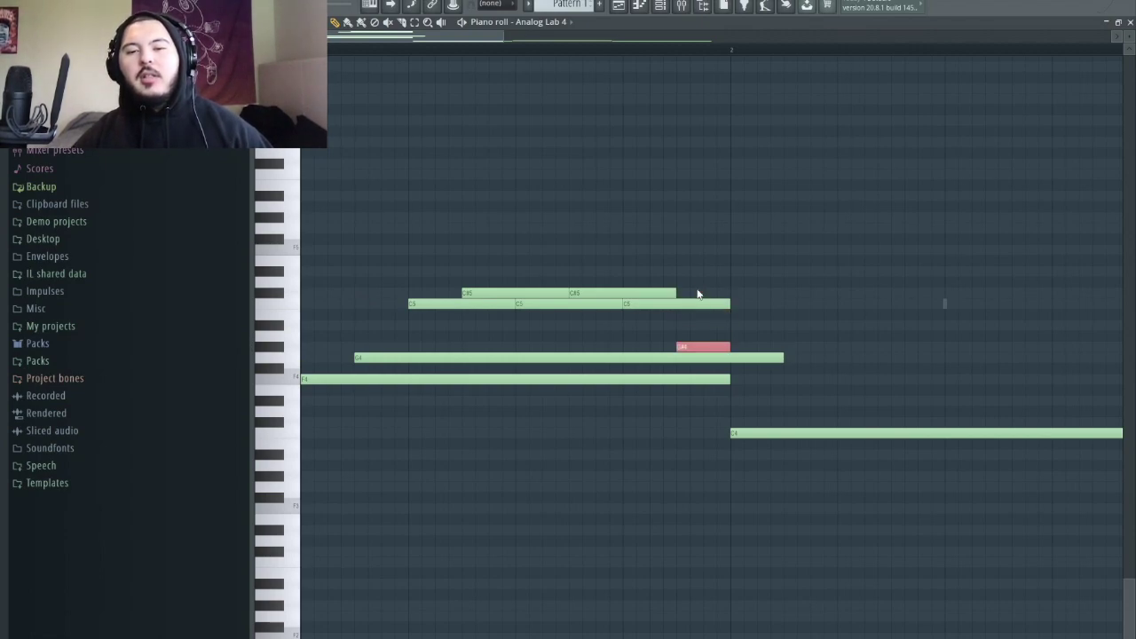
pyautogui.hotkey('shift', 'Down')
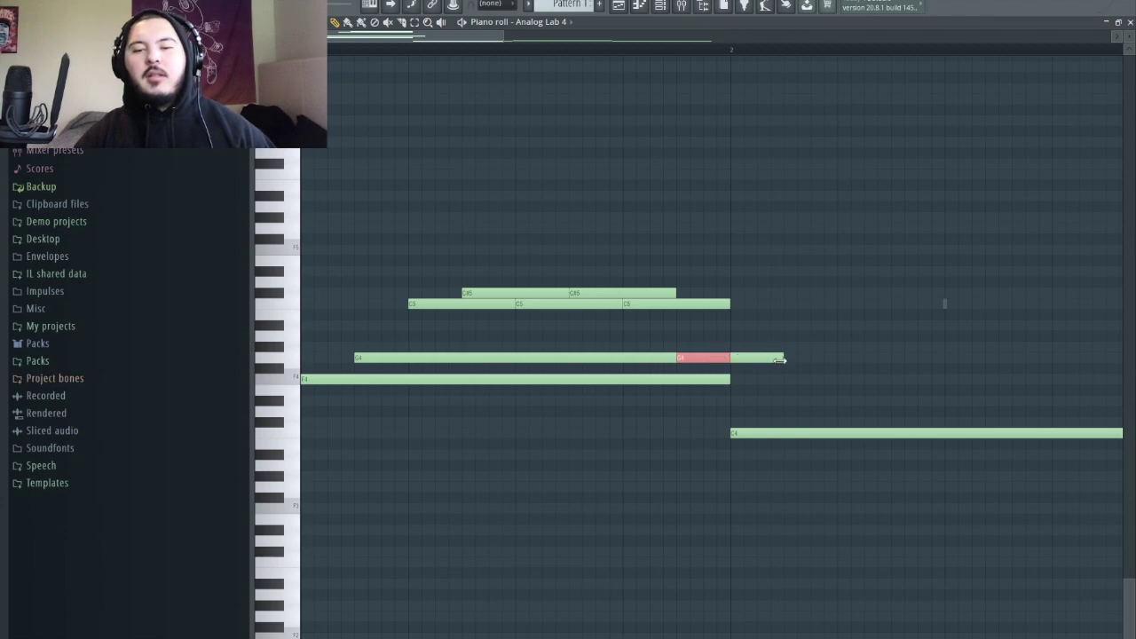
# Shorten the long G4 note to end where the short G4 begins, and extend the last C#5 note to the end of bar 1.
pyautogui.moveTo(778, 360); pyautogui.dragTo(672, 363)
pyautogui.moveTo(674, 291); pyautogui.dragTo(724, 290)
pyautogui.press('space')
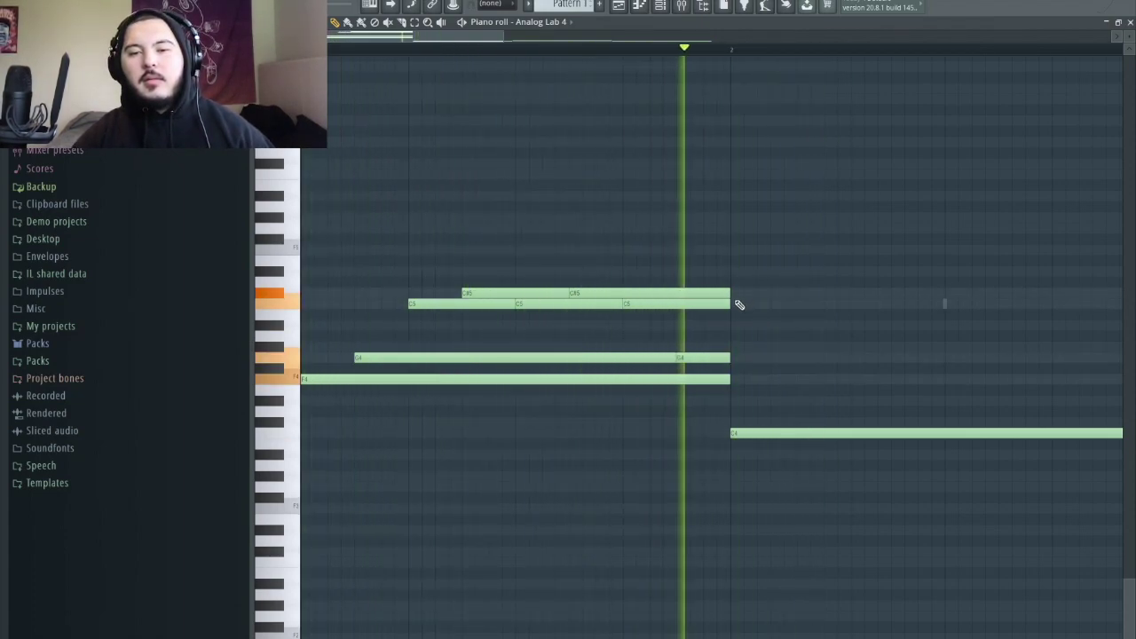
pyautogui.press('space')
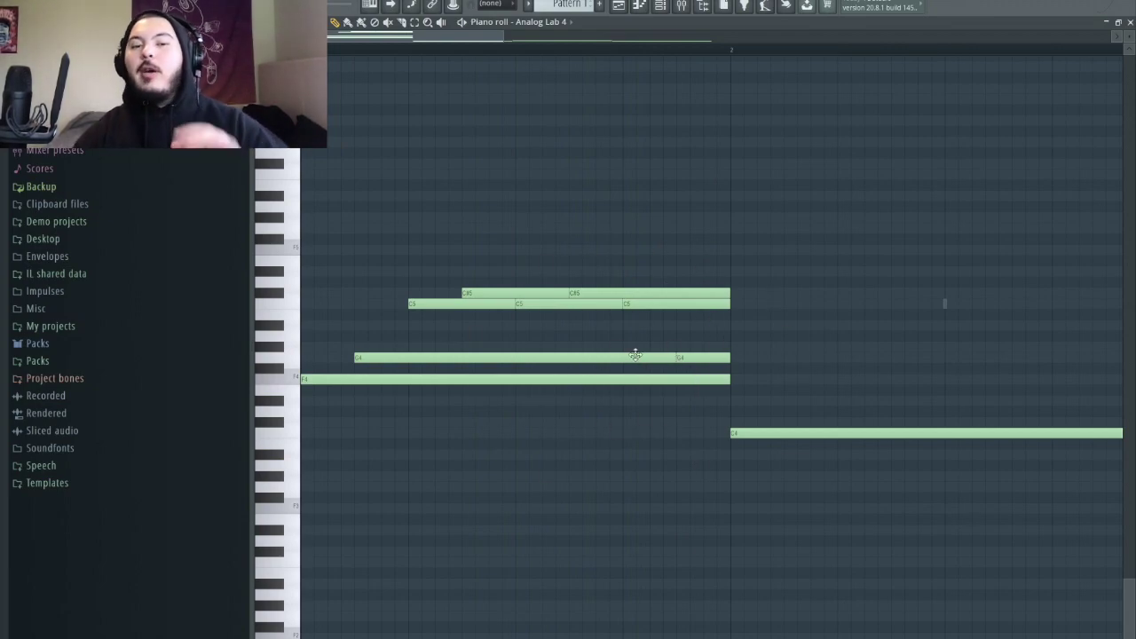
# Add a G4 note starting half a beat into bar 2 and play the pattern.
pyautogui.scroll(-3, 760, 319)
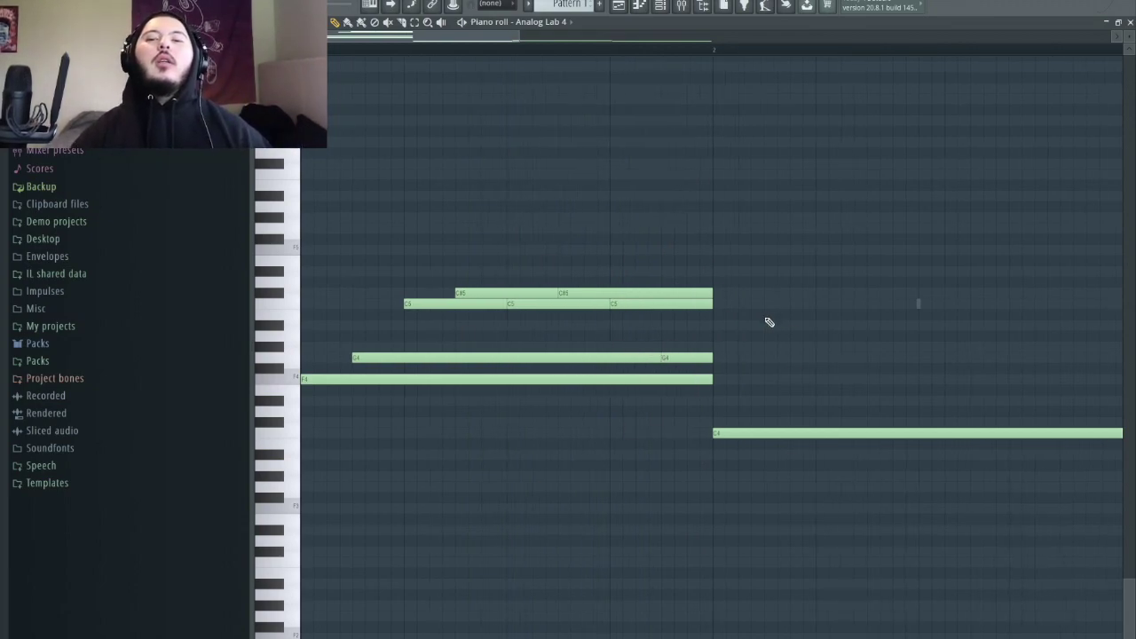
pyautogui.scroll(2, 600, 380)
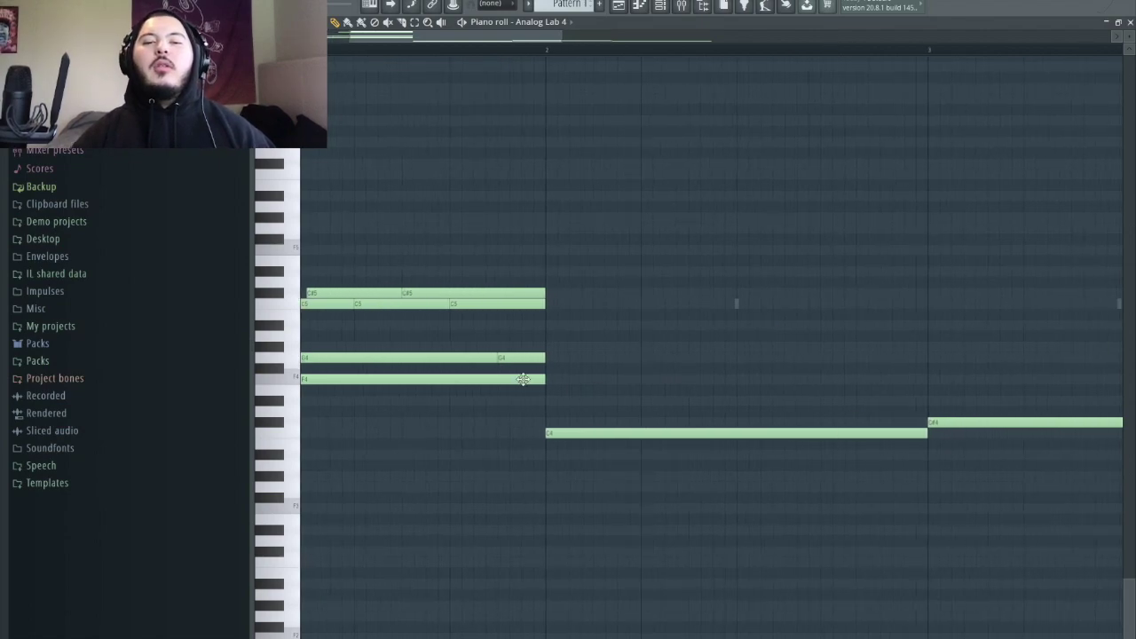
pyautogui.click(596, 358)
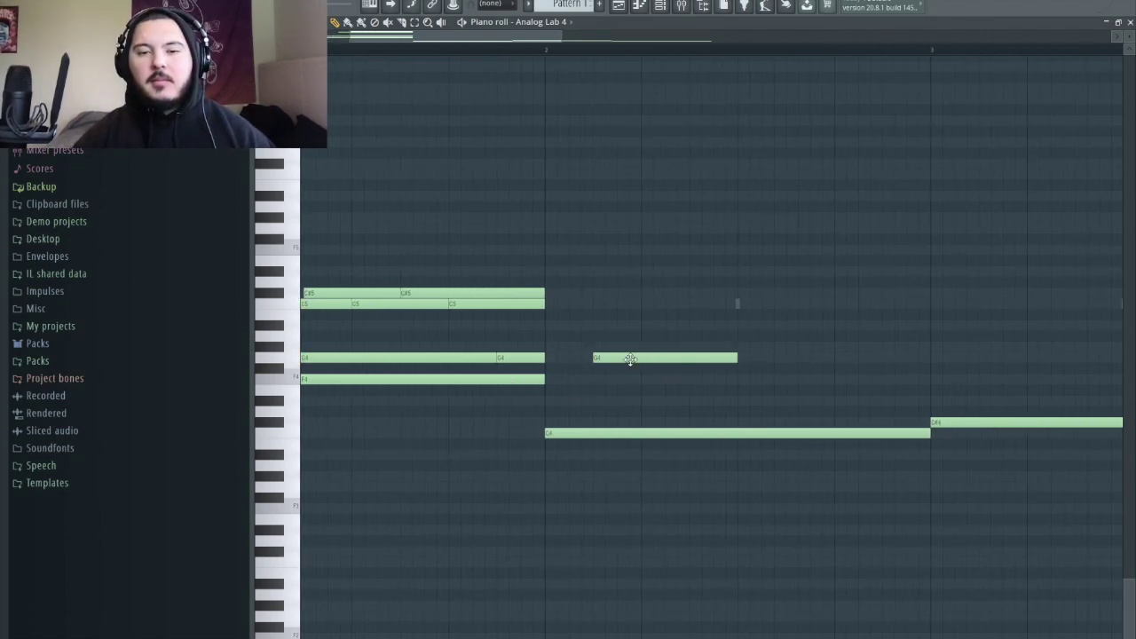
pyautogui.press('space')
pyautogui.scroll(-2, 621, 356)
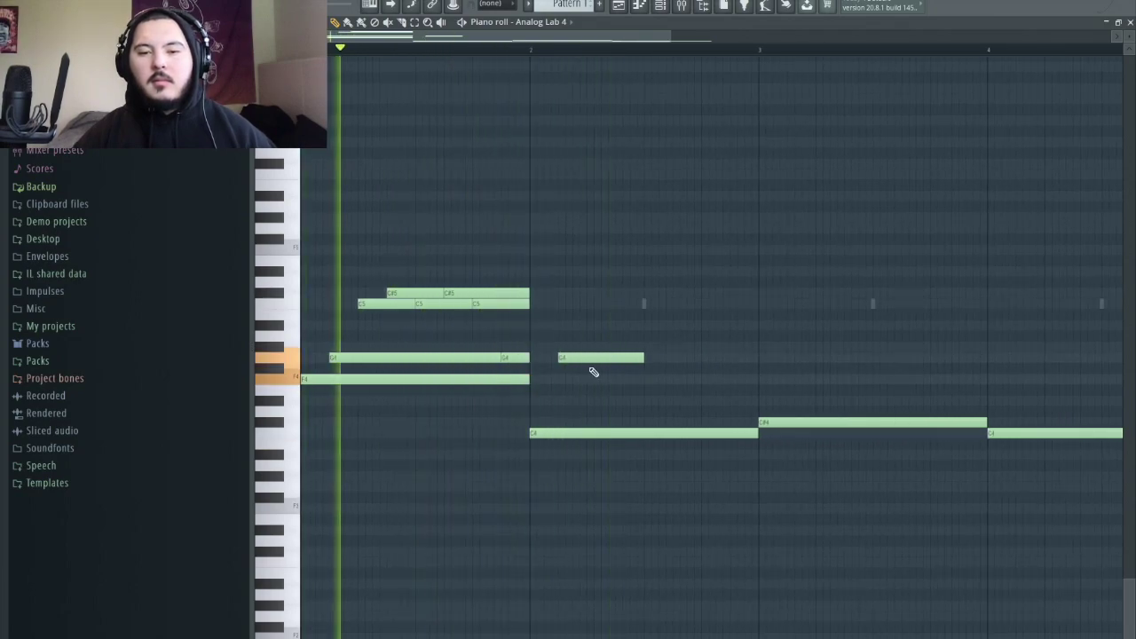
# Copy the group of C5 and C#5 notes from bar 1 into bar 2 and play it back.
pyautogui.scroll(1, 577, 377)
pyautogui.moveTo(535, 309); pyautogui.dragTo(617, 293)
pyautogui.press('space')
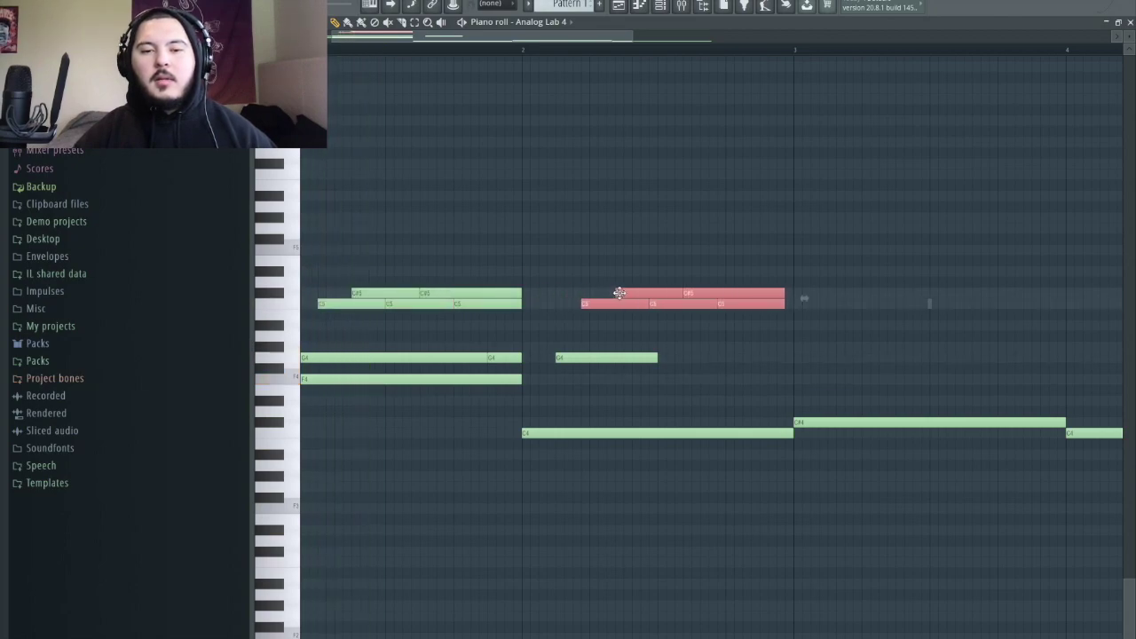
pyautogui.press('space')
# Lengthen the G4 note in bar 2 and add a half-beat G4 note after it, ending at the bar 3 line.
pyautogui.scroll(-2, 593, 356)
pyautogui.moveTo(591, 355); pyautogui.dragTo(667, 362)
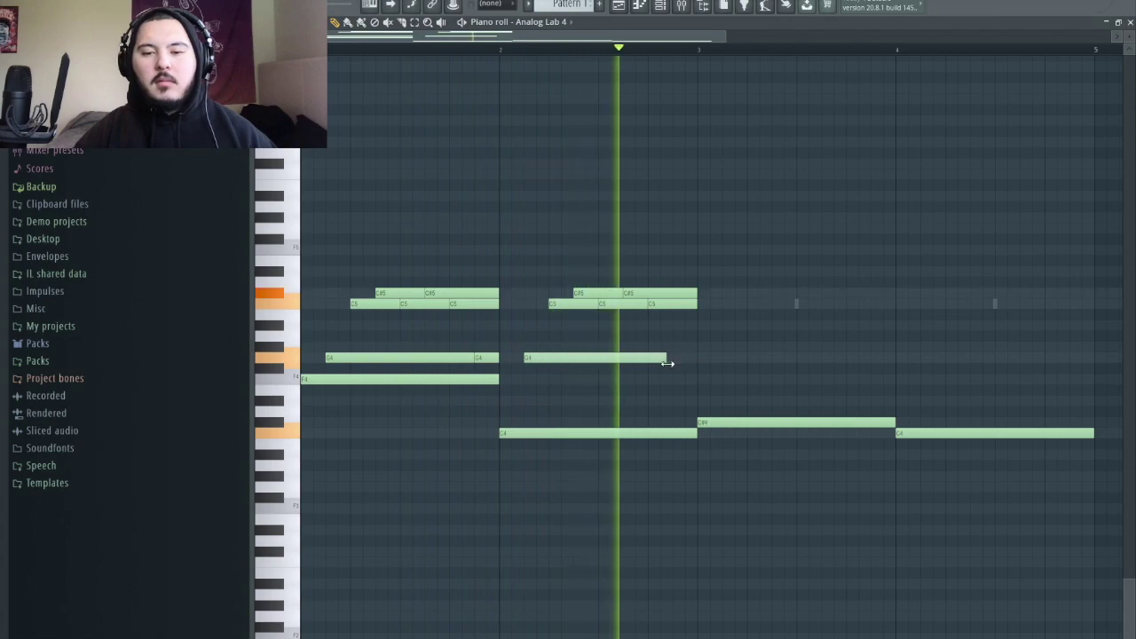
pyautogui.click(674, 357)
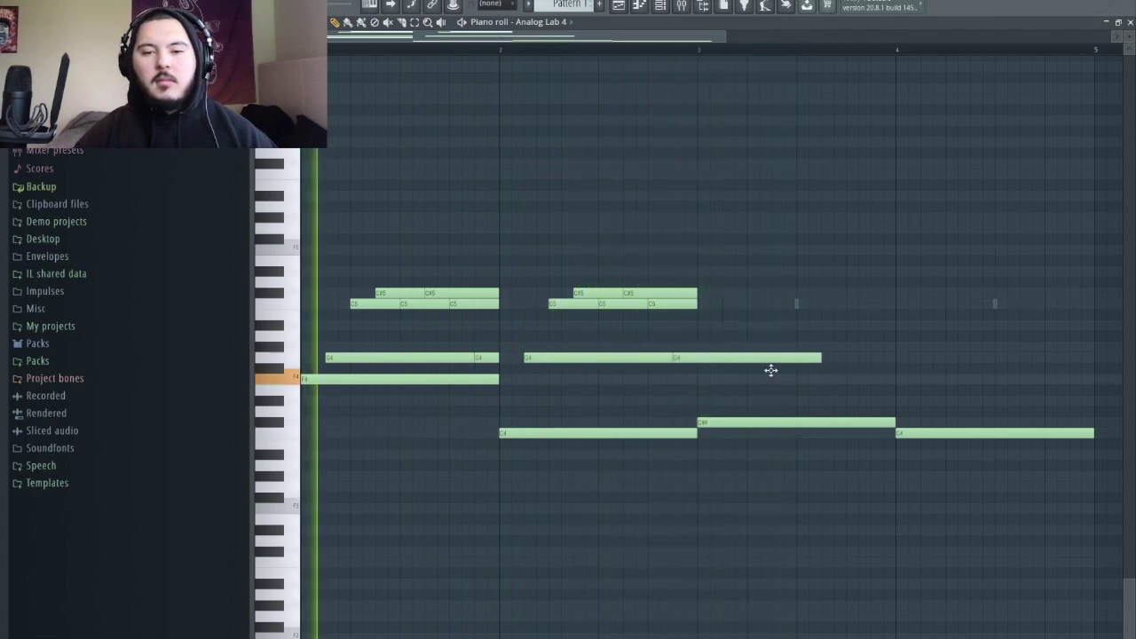
pyautogui.moveTo(823, 358); pyautogui.dragTo(697, 360)
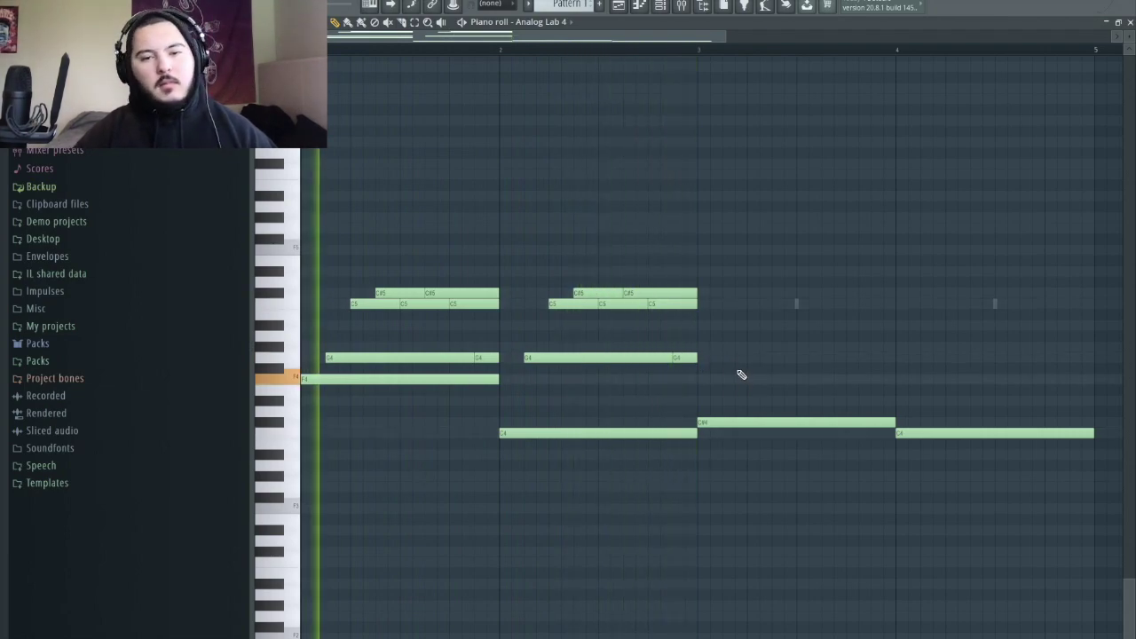
# Extend the last C5 and C#5 notes of bar 1 until they meet the matching notes in bar 2.
pyautogui.press('space')
pyautogui.moveTo(495, 283); pyautogui.dragTo(550, 316)
pyautogui.click(552, 320)
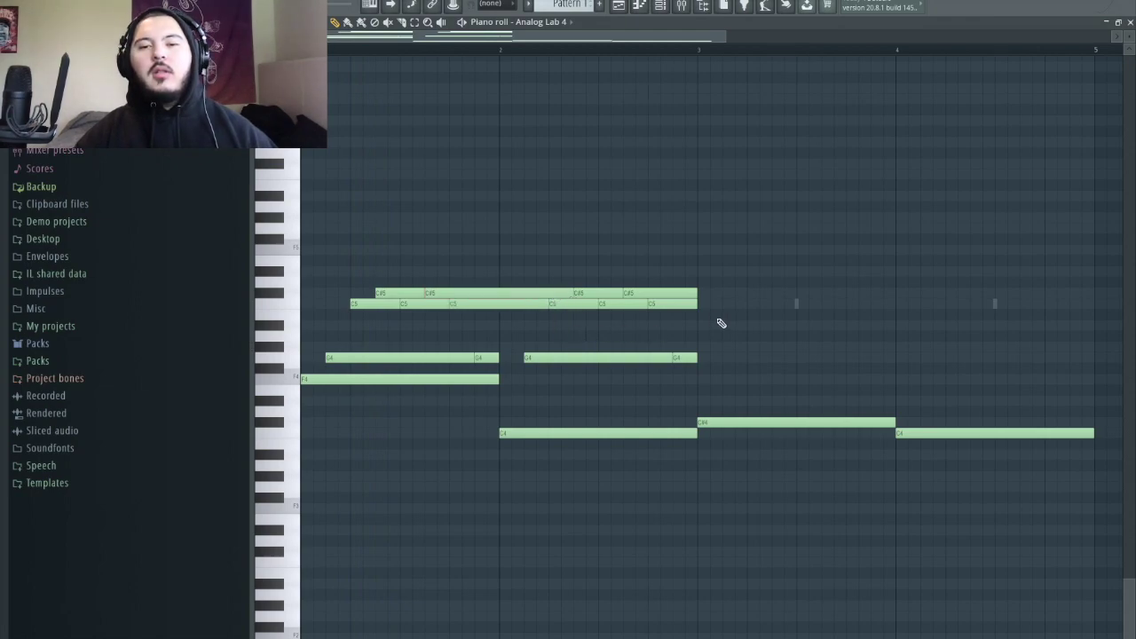
# Delete the C5 and C#5 notes that start in bar 2.
pyautogui.rightClick(674, 303)
pyautogui.rightClick(643, 293)
pyautogui.rightClick(612, 303)
pyautogui.rightClick(585, 293)
pyautogui.rightClick(563, 303)
# Copy the staggered C5 and C#5 group from bar 1 into bars 2 and 3, and the G4 pair into bar 3.
pyautogui.moveTo(666, 310); pyautogui.dragTo(368, 286)
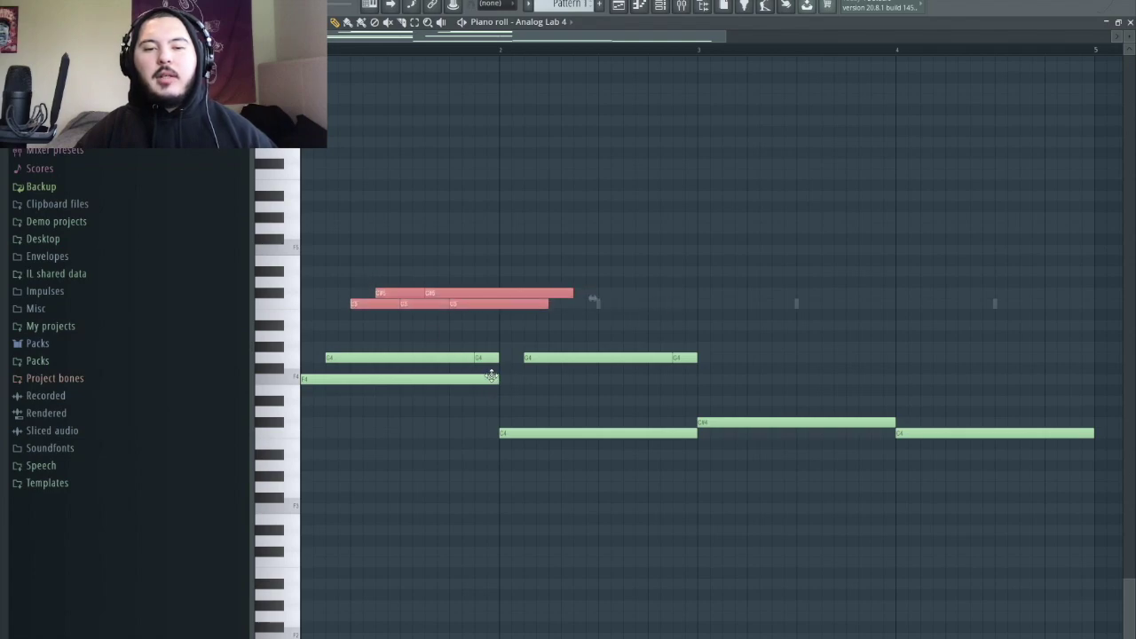
pyautogui.keyDown('shift'); pyautogui.moveTo(492, 302); pyautogui.dragTo(882, 274); pyautogui.keyUp('shift')
pyautogui.click(817, 391)
pyautogui.keyDown('ctrl'); pyautogui.moveTo(743, 396); pyautogui.dragTo(787, 333); pyautogui.keyUp('ctrl')
pyautogui.click(790, 339)
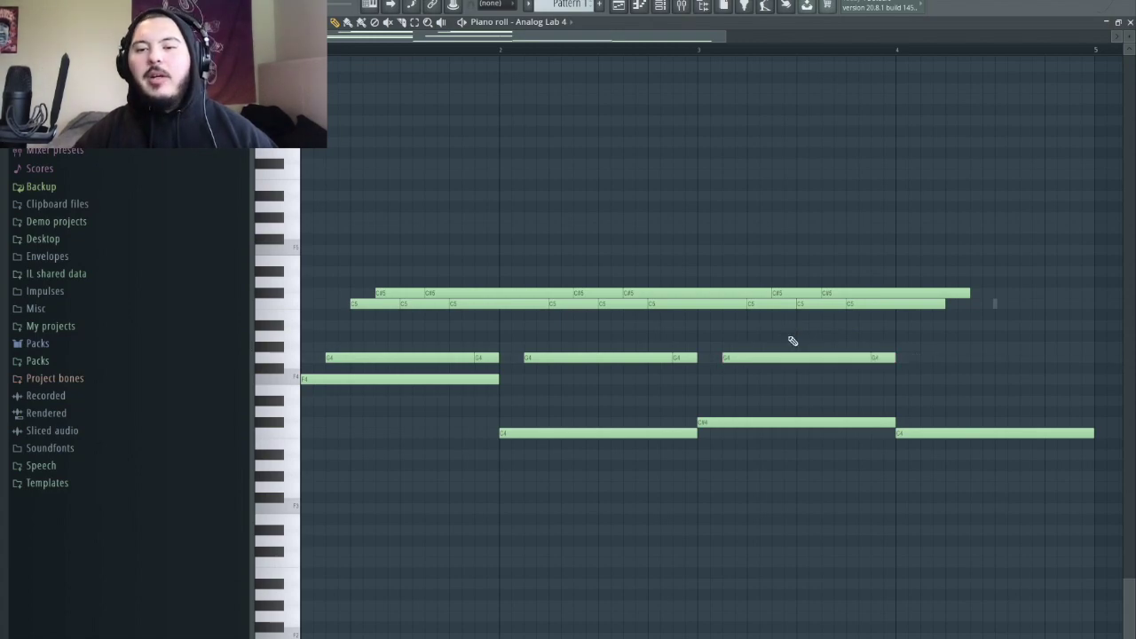
pyautogui.scroll(-1, 792, 340)
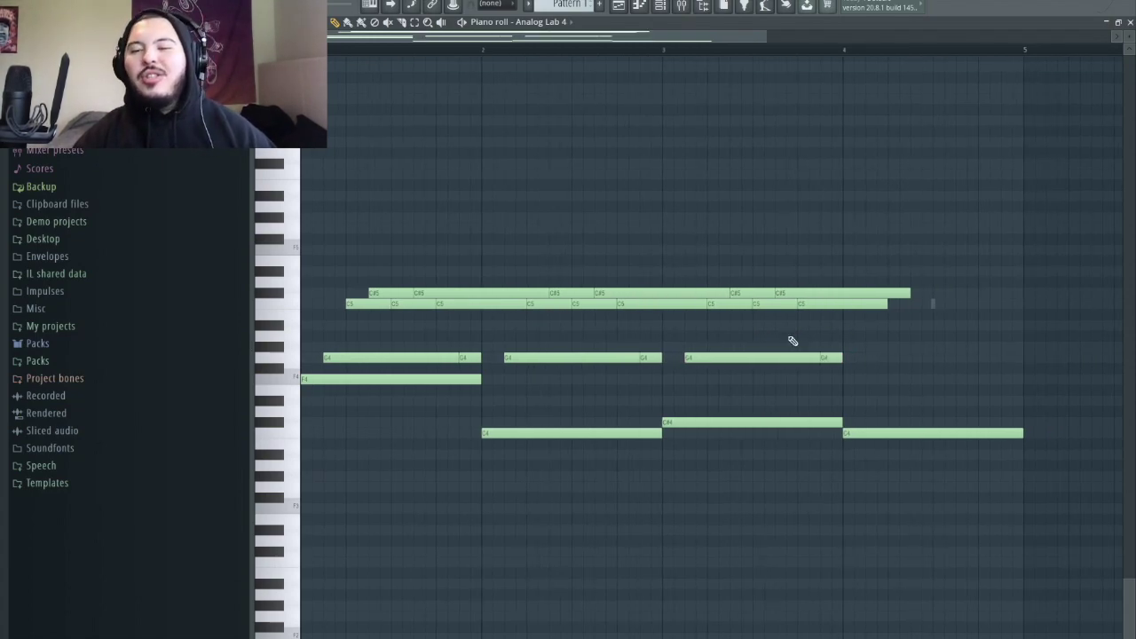
pyautogui.scroll(-1, 956, 340)
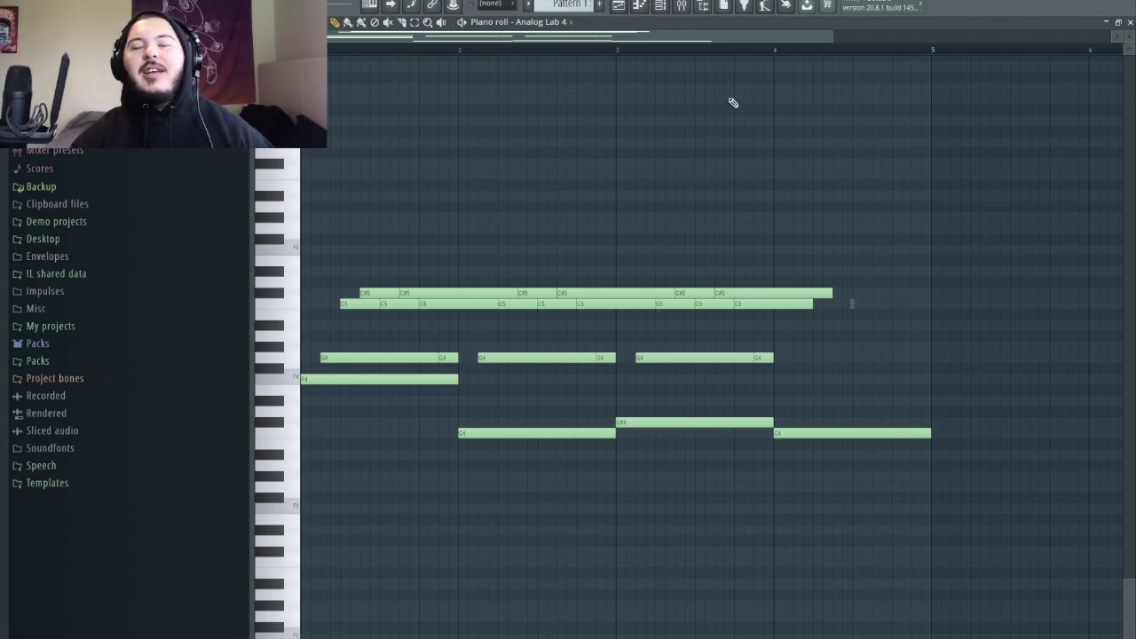
pyautogui.moveTo(743, 116); pyautogui.dragTo(301, 638)
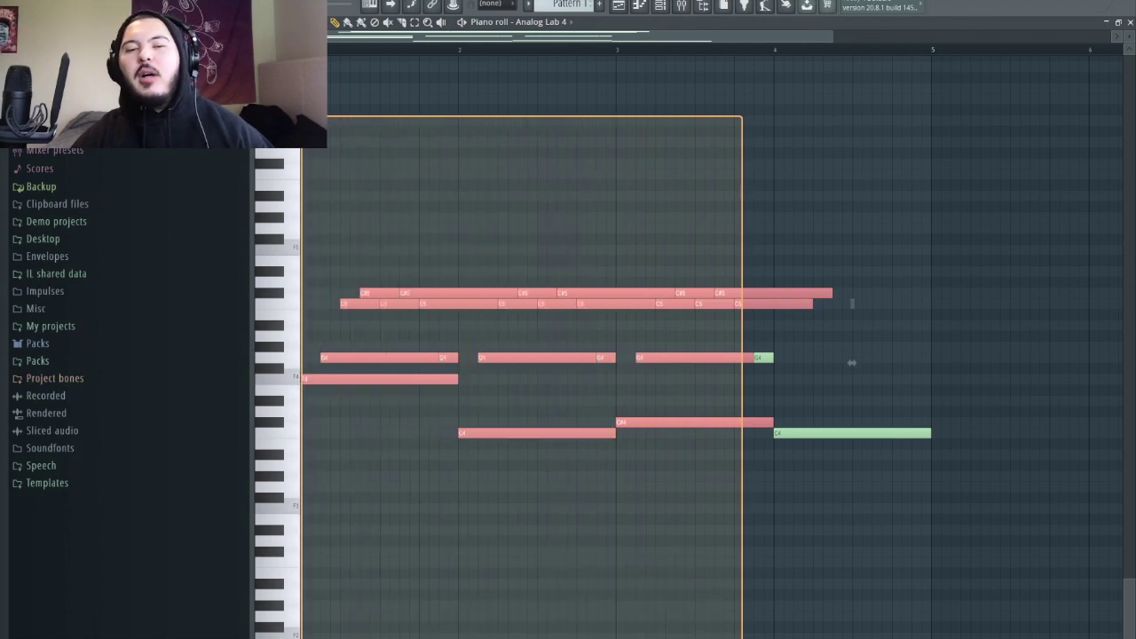
pyautogui.moveTo(301, 638); pyautogui.dragTo(301, 638)
pyautogui.moveTo(797, 170); pyautogui.dragTo(920, 563)
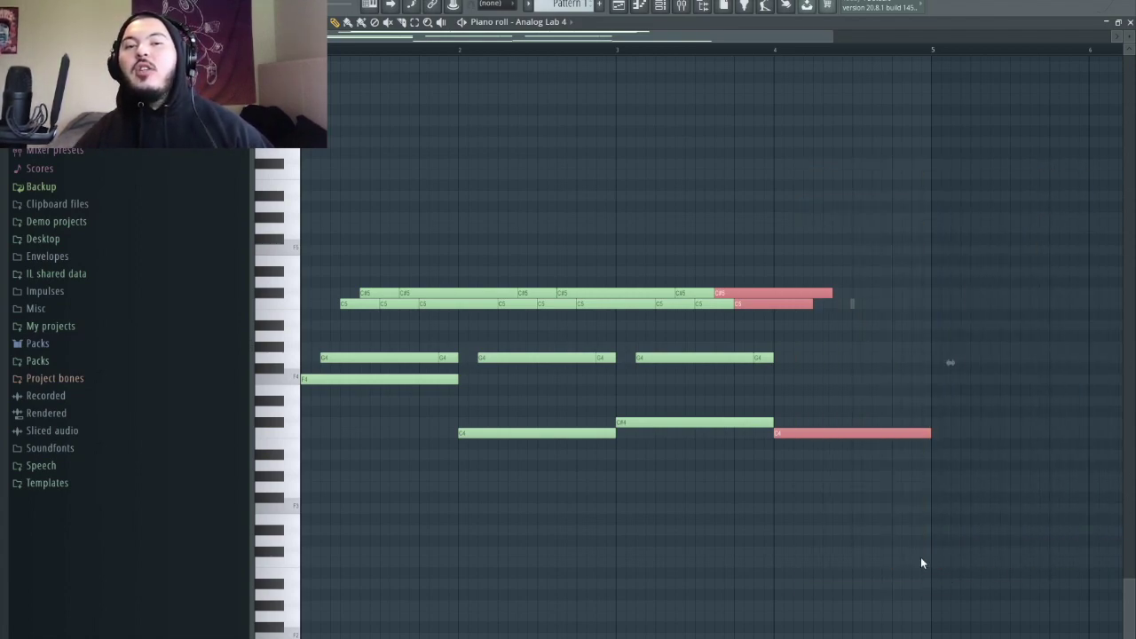
pyautogui.click(920, 562)
pyautogui.moveTo(747, 141); pyautogui.dragTo(300, 579)
pyautogui.click(865, 365)
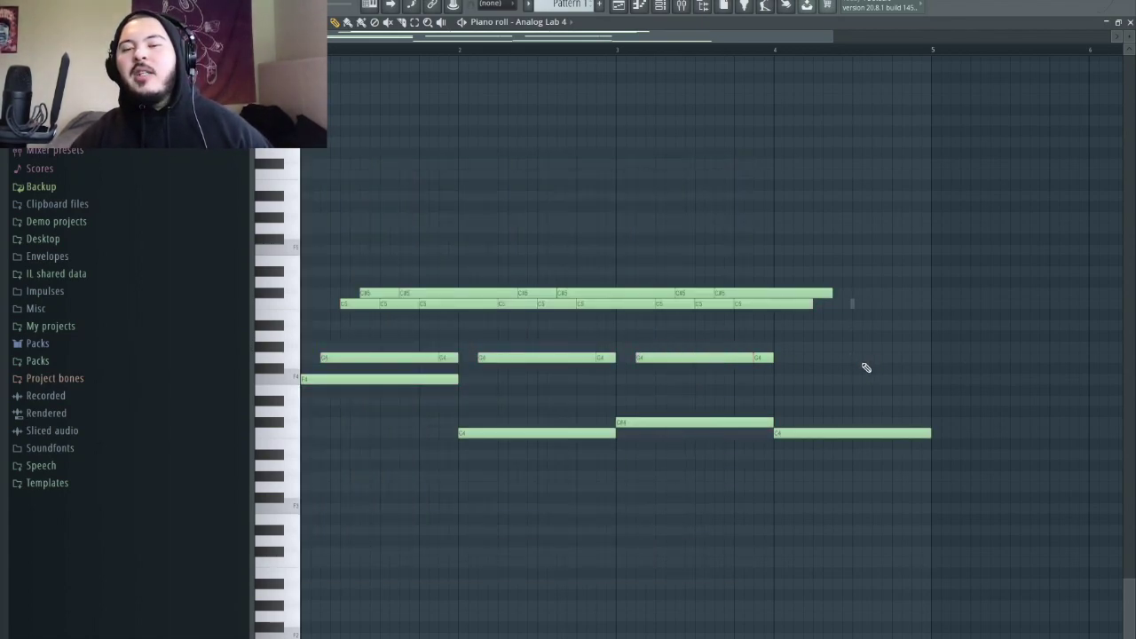
pyautogui.keyDown('ctrl'); pyautogui.scroll(3, 861, 367); pyautogui.keyUp('ctrl')
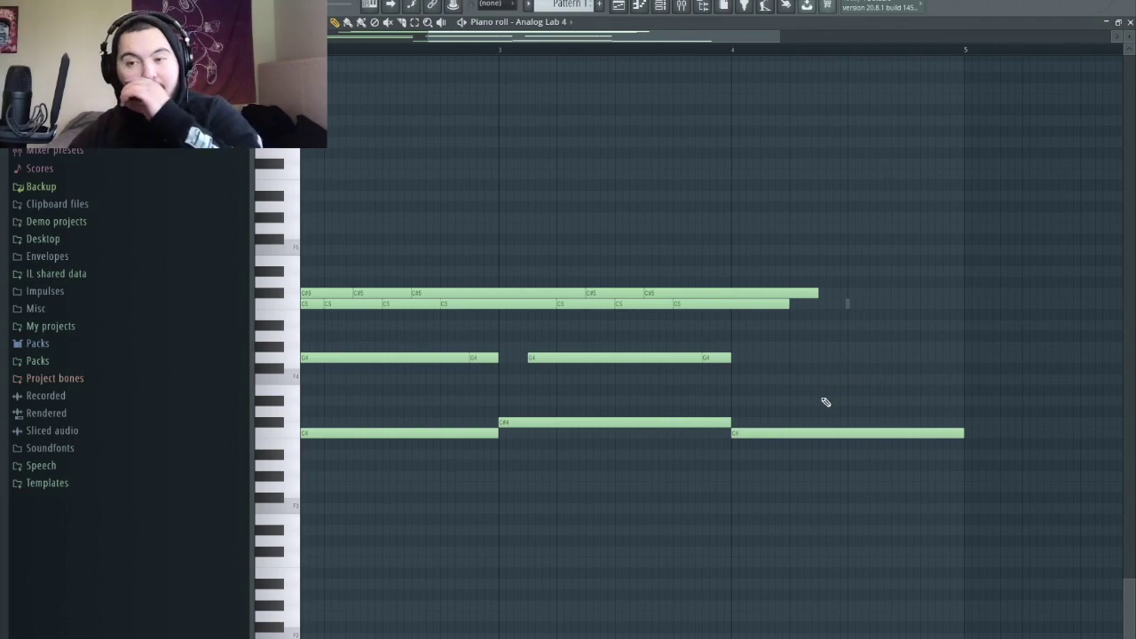
# Copy the C5 and C#5 group from bar 3 into bar 4 as G4 and G#4 notes, starting one beat after the bar line.
pyautogui.scroll(-3, 740, 304)
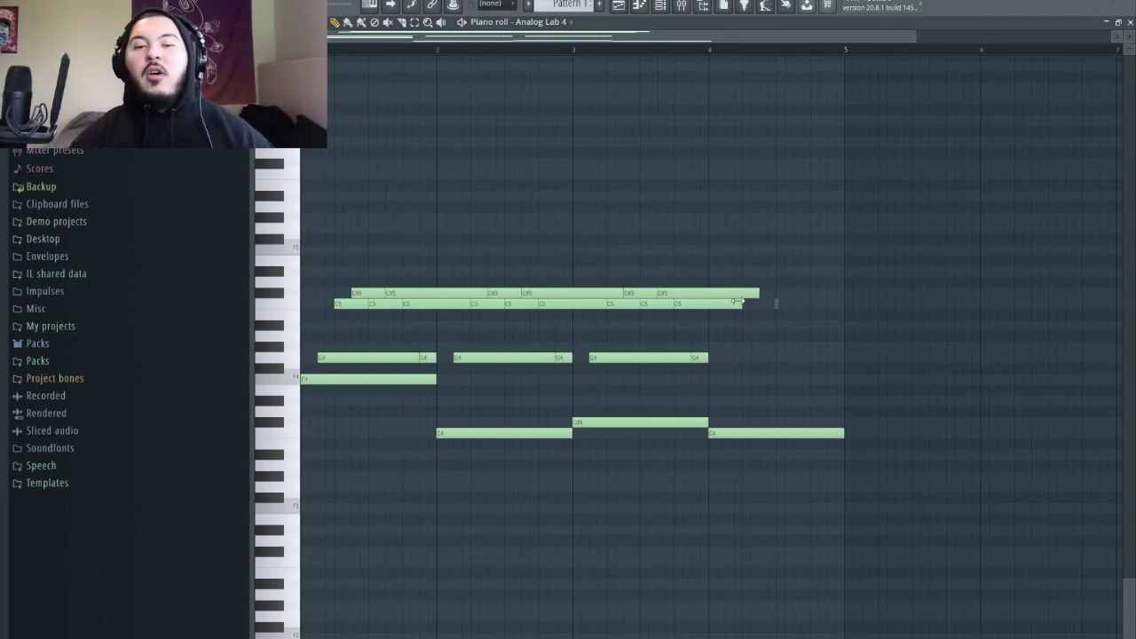
pyautogui.moveTo(769, 317); pyautogui.dragTo(307, 266)
pyautogui.moveTo(755, 320); pyautogui.dragTo(622, 272)
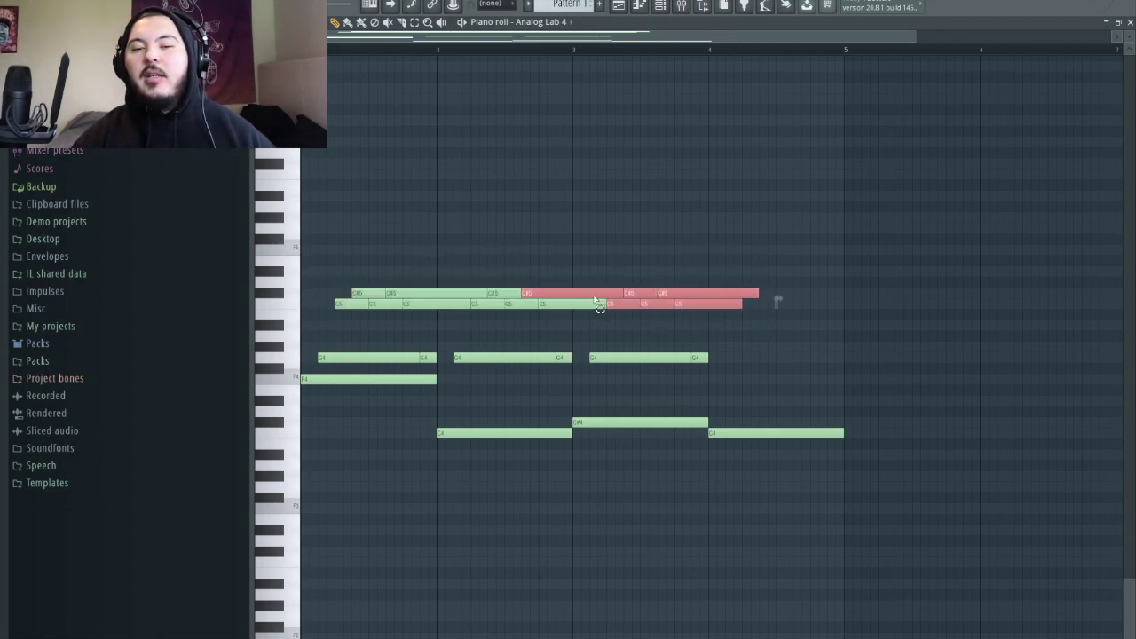
pyautogui.keyDown('ctrl'); pyautogui.keyDown('shift'); pyautogui.click(601, 294); pyautogui.keyUp('shift'); pyautogui.keyUp('ctrl')
pyautogui.moveTo(652, 304)
pyautogui.mouseDown()
pyautogui.moveTo(778, 322)
pyautogui.moveTo(755, 364)
pyautogui.mouseUp()
pyautogui.scroll(3, 851, 369)
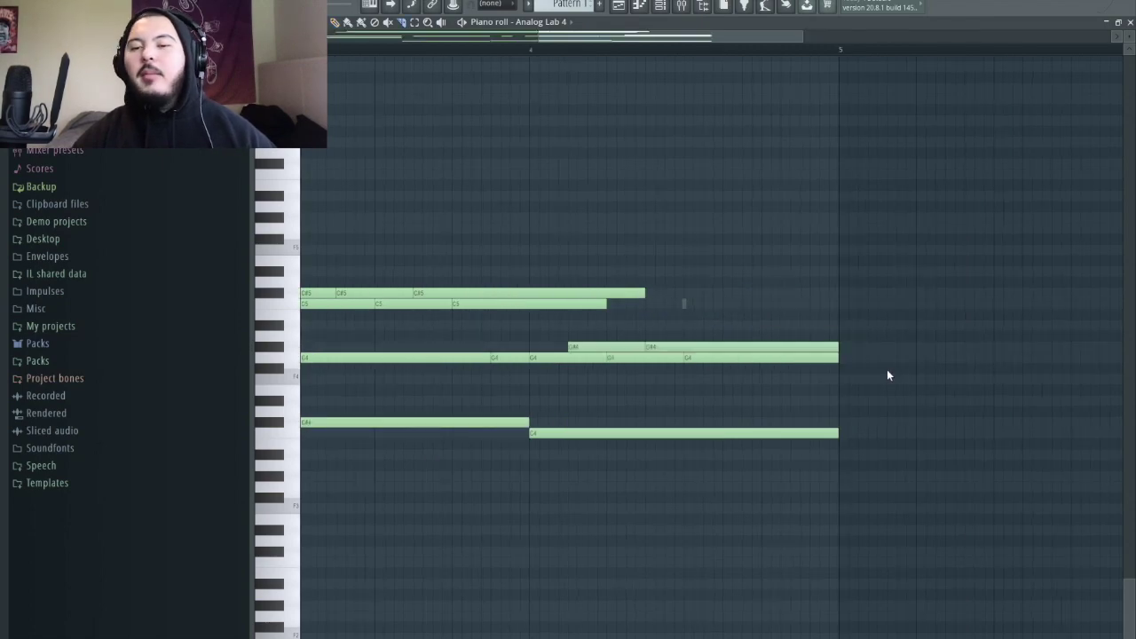
pyautogui.scroll(-2, 773, 426)
pyautogui.moveTo(713, 370); pyautogui.dragTo(898, 337)
pyautogui.moveTo(714, 357); pyautogui.dragTo(756, 365)
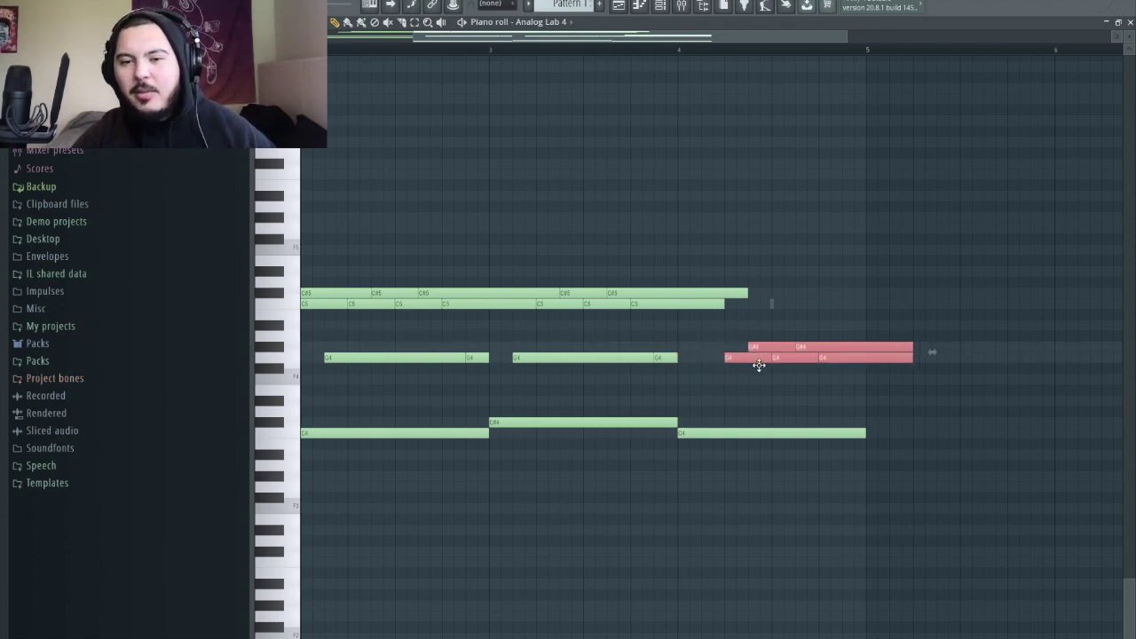
# Copy the G4 pair from bar 3 into bar 4, lowered to F4.
pyautogui.click(625, 390)
pyautogui.moveTo(684, 357); pyautogui.dragTo(769, 376)
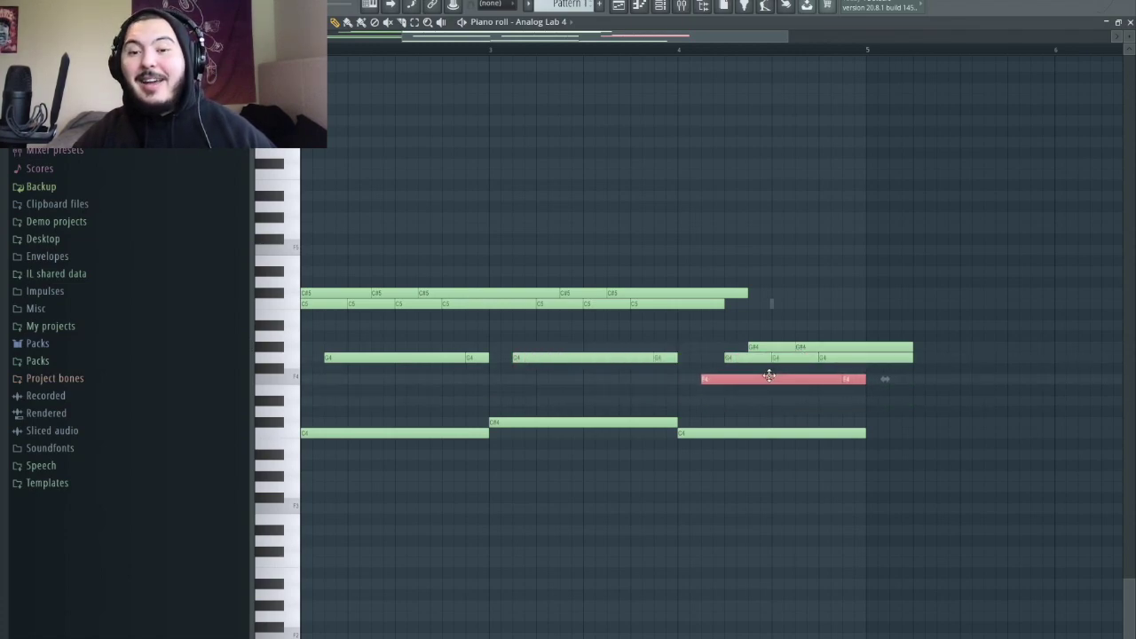
pyautogui.click(839, 406)
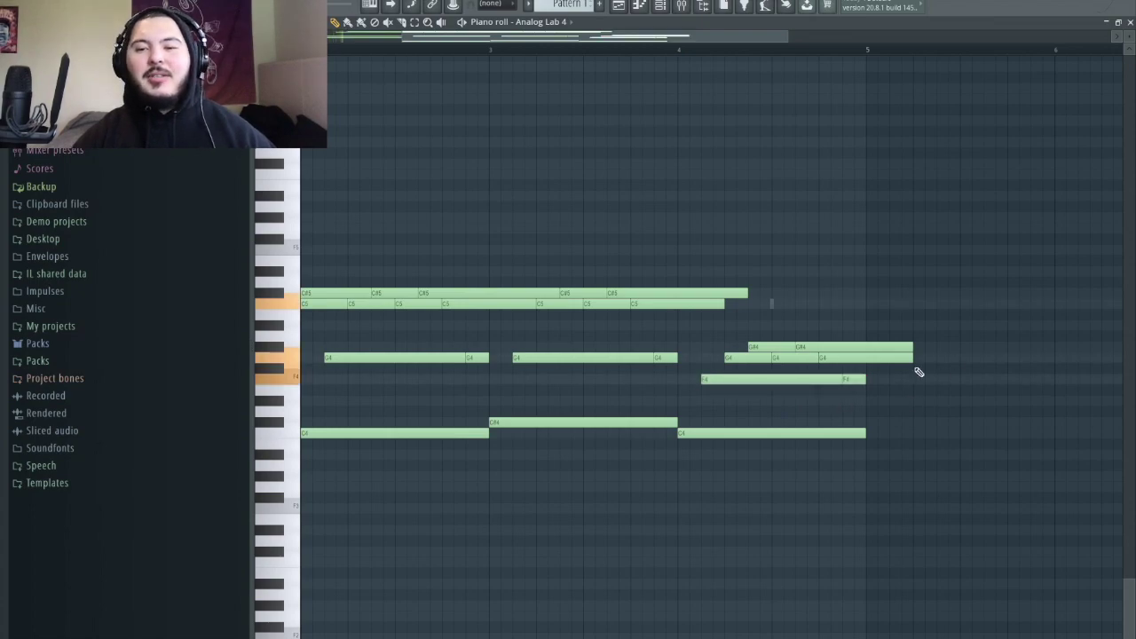
# Trim the last G4 and G#4 notes of bar 4 to end at the bar 5 line and play the melody.
pyautogui.moveTo(883, 353); pyautogui.dragTo(865, 355)
pyautogui.press('space')
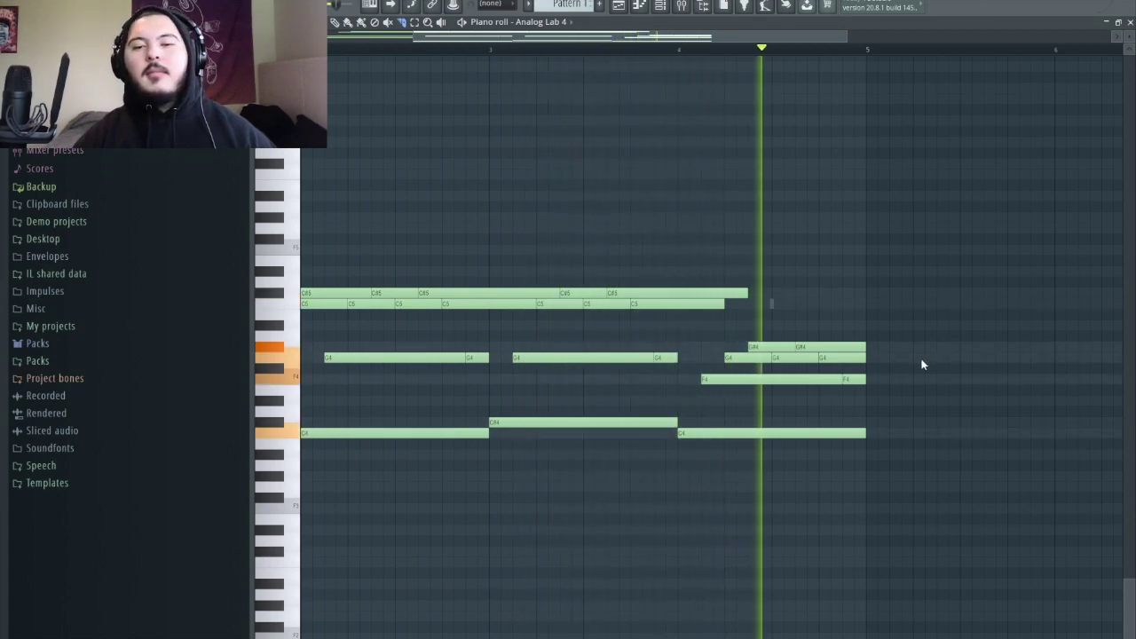
pyautogui.press('space')
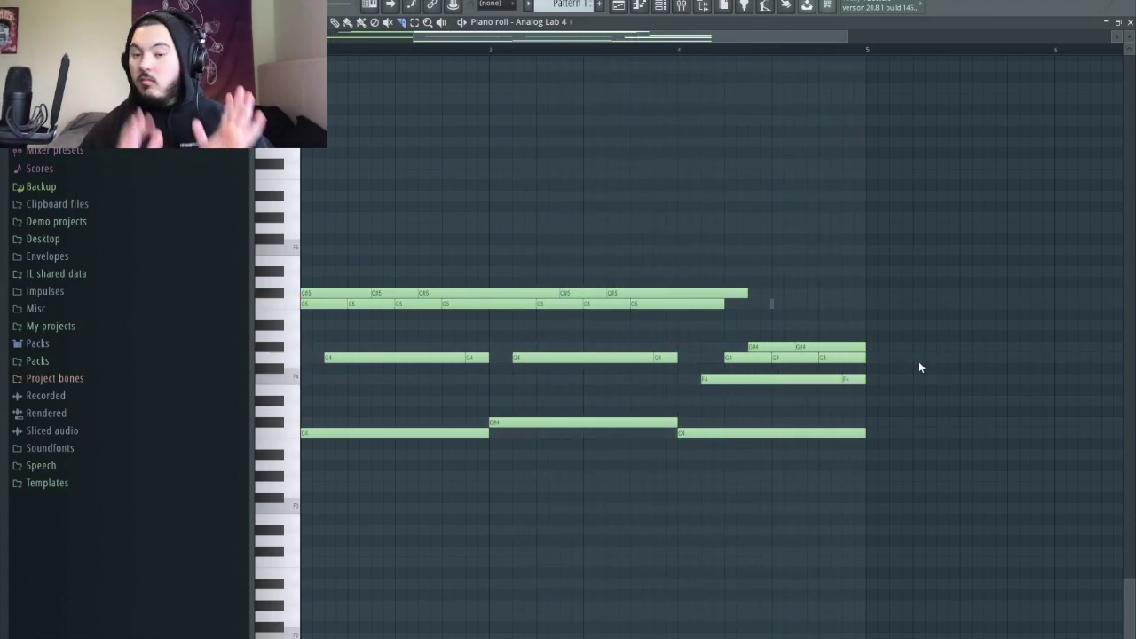
# Extend the last C#5 note to the bar 5 line and the last C5 note to half a beat before it, and play the melody.
pyautogui.press('c')
pyautogui.moveTo(695, 257); pyautogui.dragTo(840, 302)
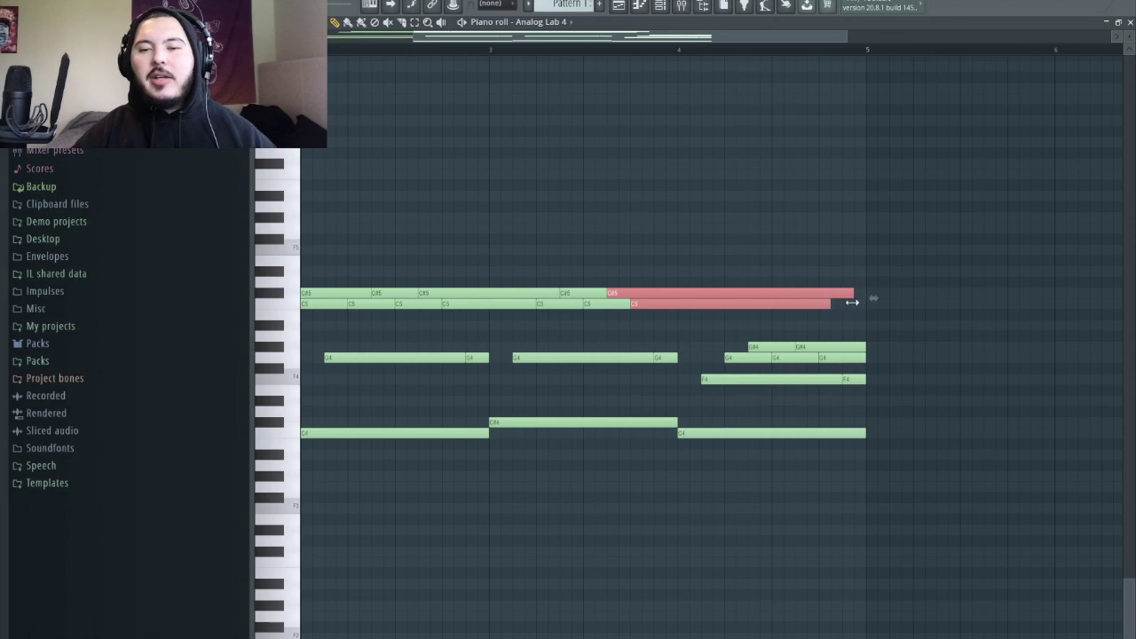
pyautogui.click(890, 340)
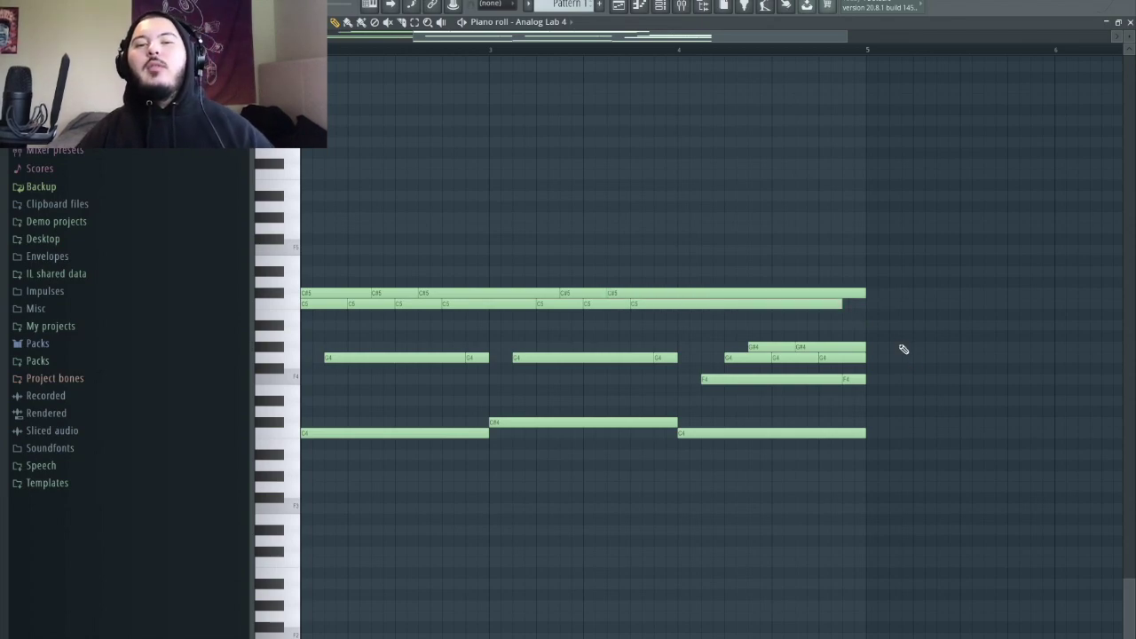
pyautogui.press('space')
pyautogui.scroll(-2, 906, 342)
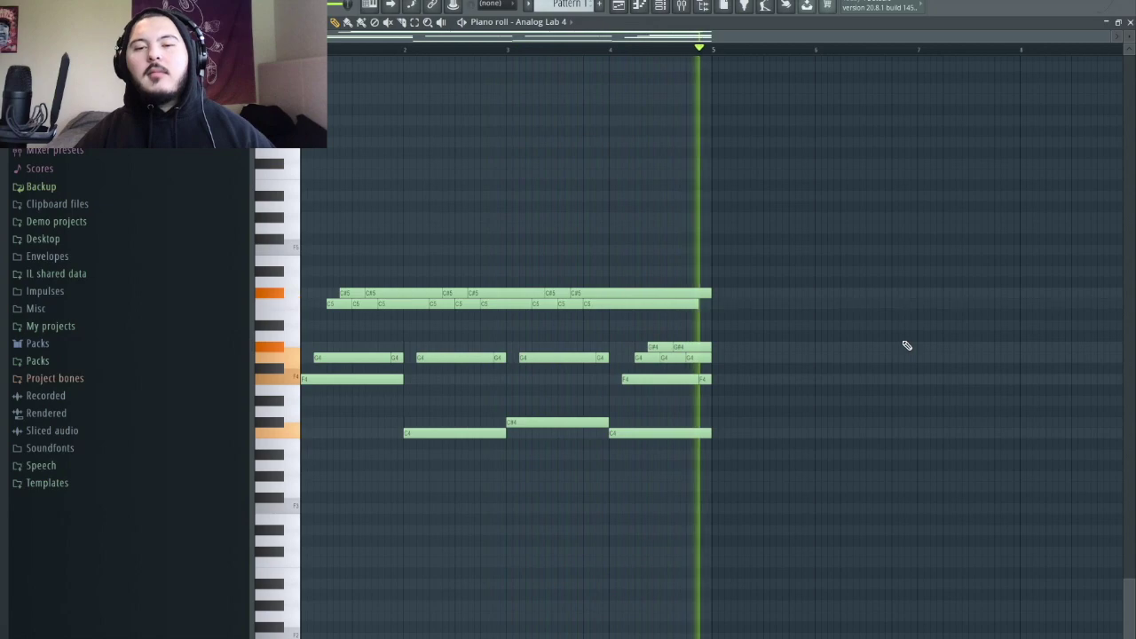
pyautogui.press('space')
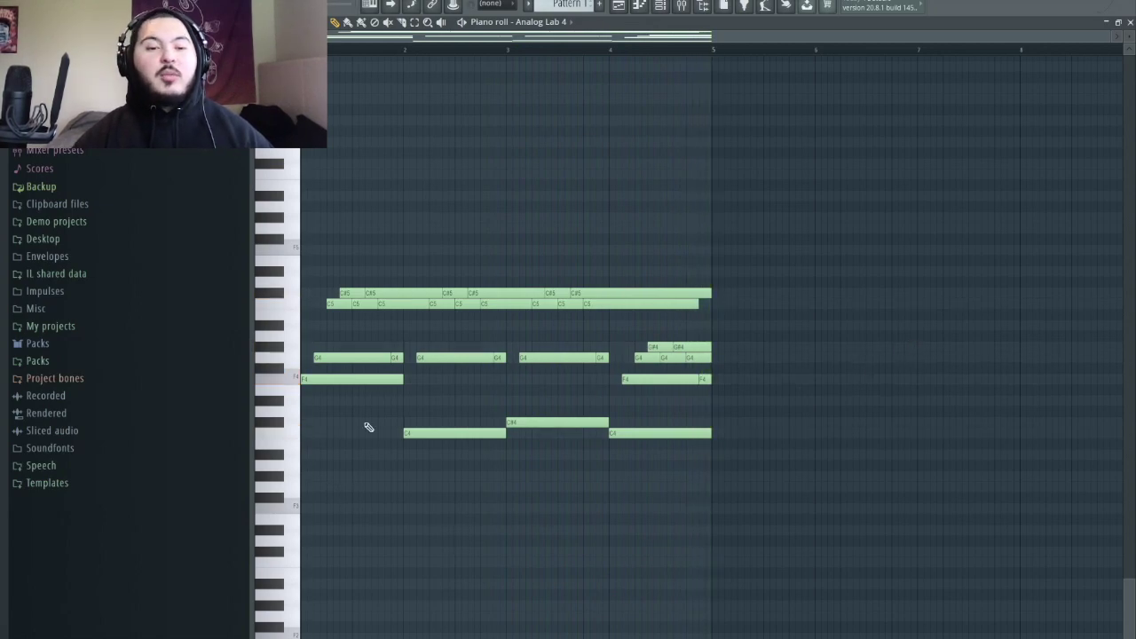
# Duplicate the four one-bar root notes an octave lower and reduce the velocity of the copies.
pyautogui.click(446, 431)
pyautogui.keyDown('ctrl'); pyautogui.click(384, 379); pyautogui.keyUp('ctrl')
pyautogui.keyDown('ctrl'); pyautogui.click(559, 423); pyautogui.keyUp('ctrl')
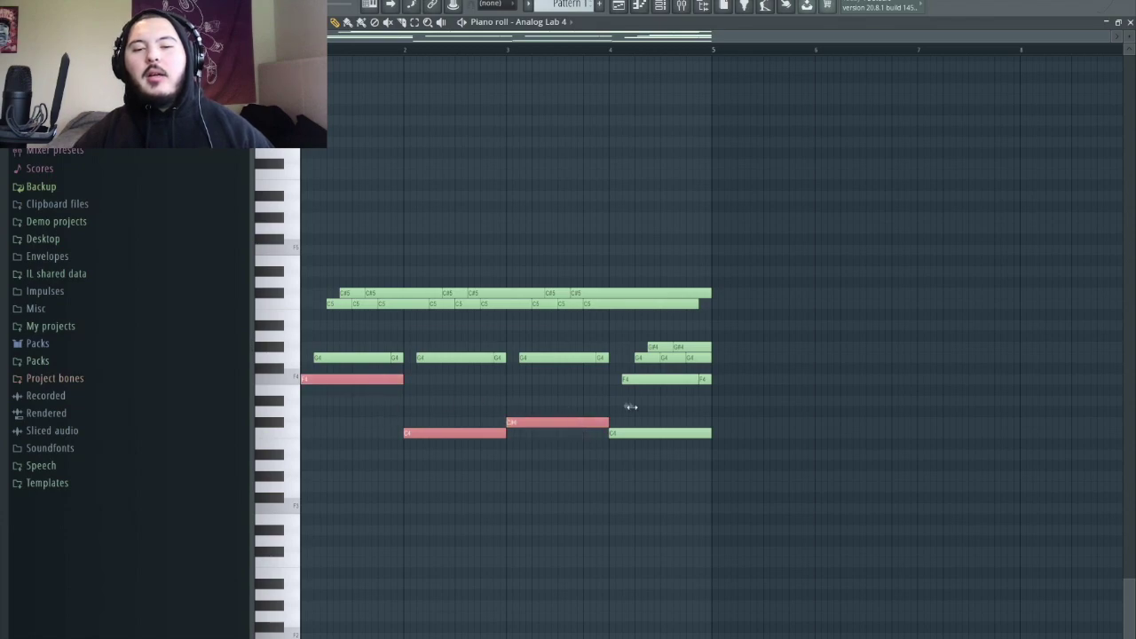
pyautogui.keyDown('ctrl'); pyautogui.click(656, 433); pyautogui.keyUp('ctrl')
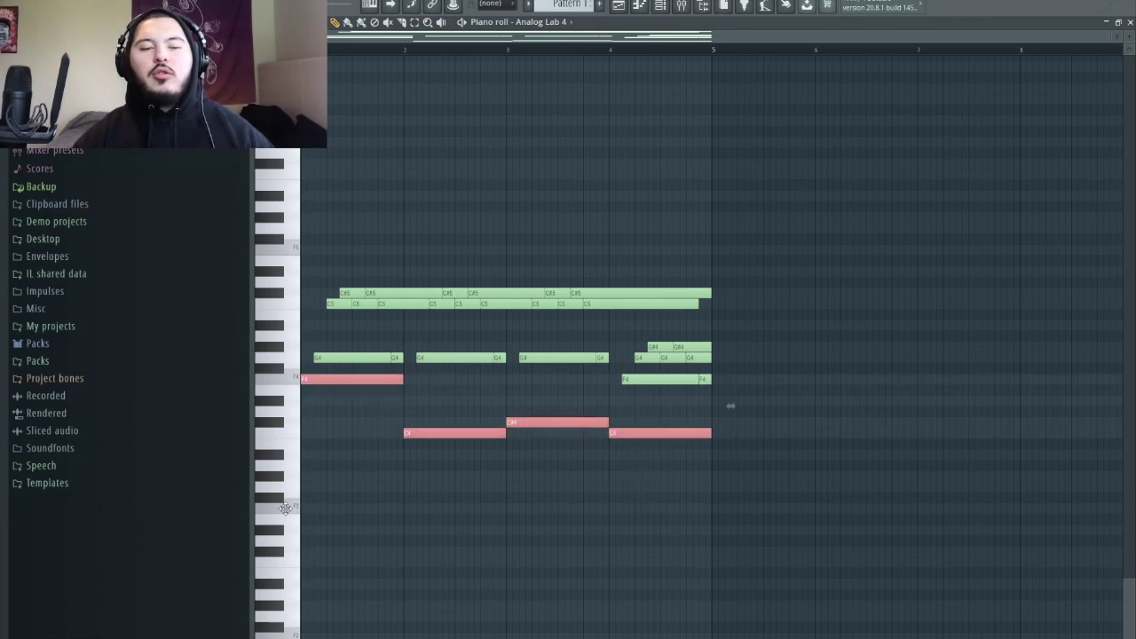
pyautogui.moveTo(321, 384); pyautogui.dragTo(277, 513)
pyautogui.click(545, 510)
pyautogui.moveTo(706, 580); pyautogui.dragTo(301, 491)
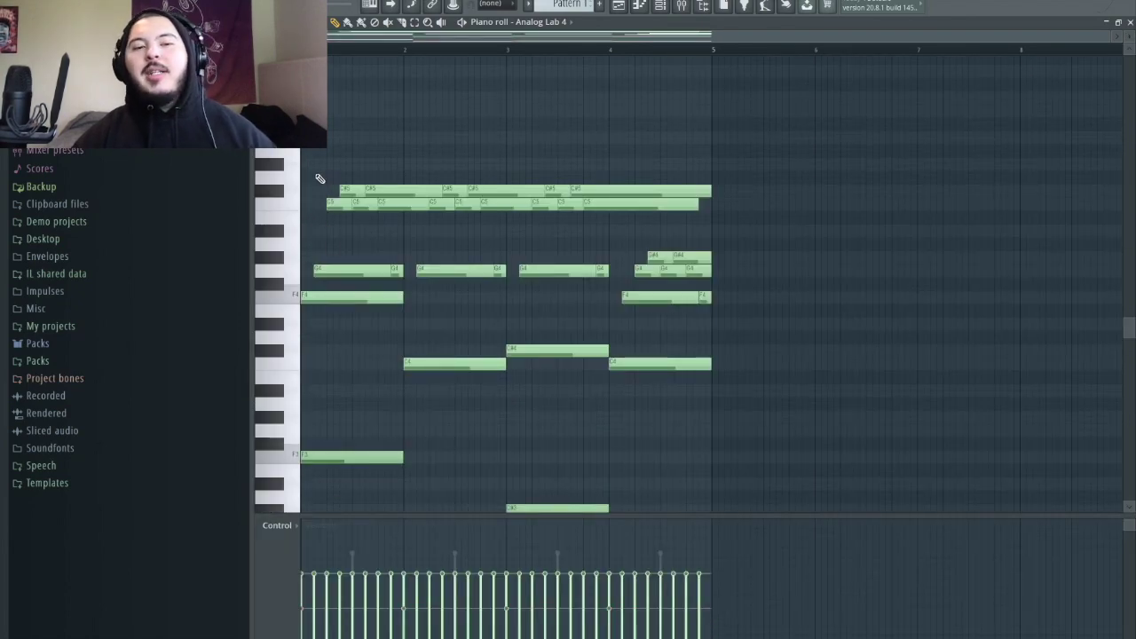
# Select all layered notes except the root notes and randomize their pan and velocity levels slightly while playing the pattern.
pyautogui.moveTo(289, 180); pyautogui.dragTo(277, 272)
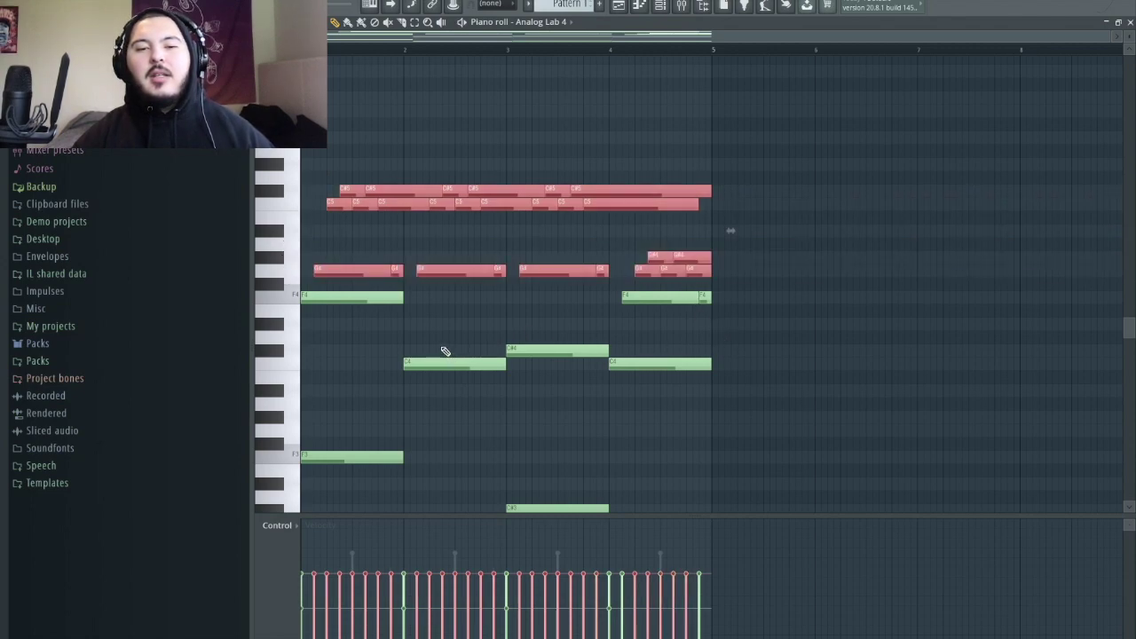
pyautogui.moveTo(652, 293); pyautogui.dragTo(732, 307)
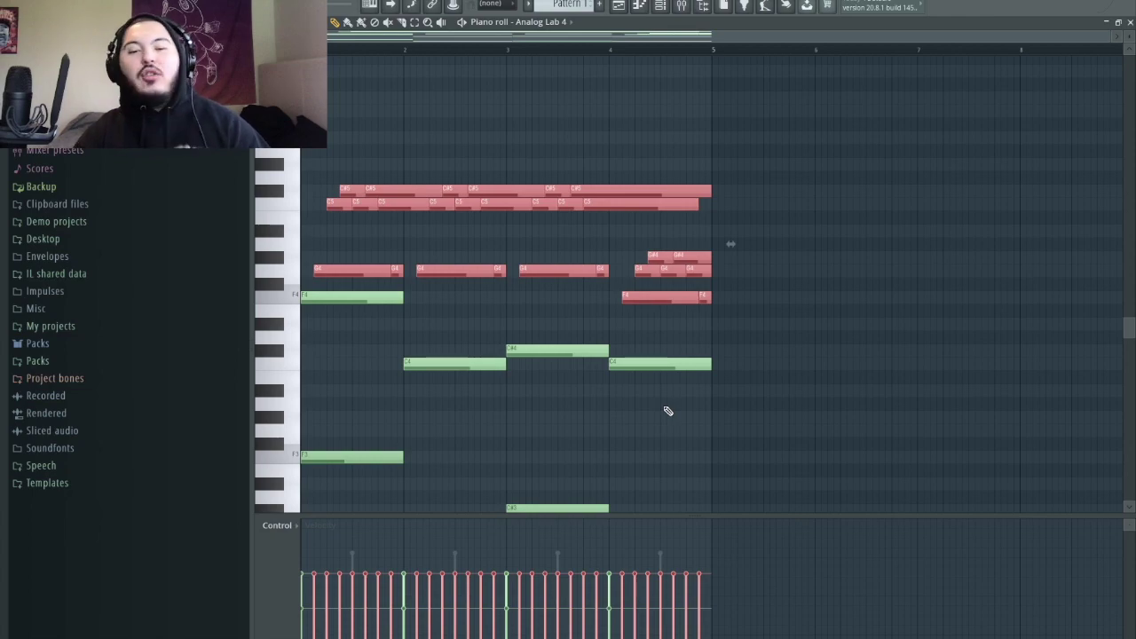
pyautogui.hotkey('alt', 'r')
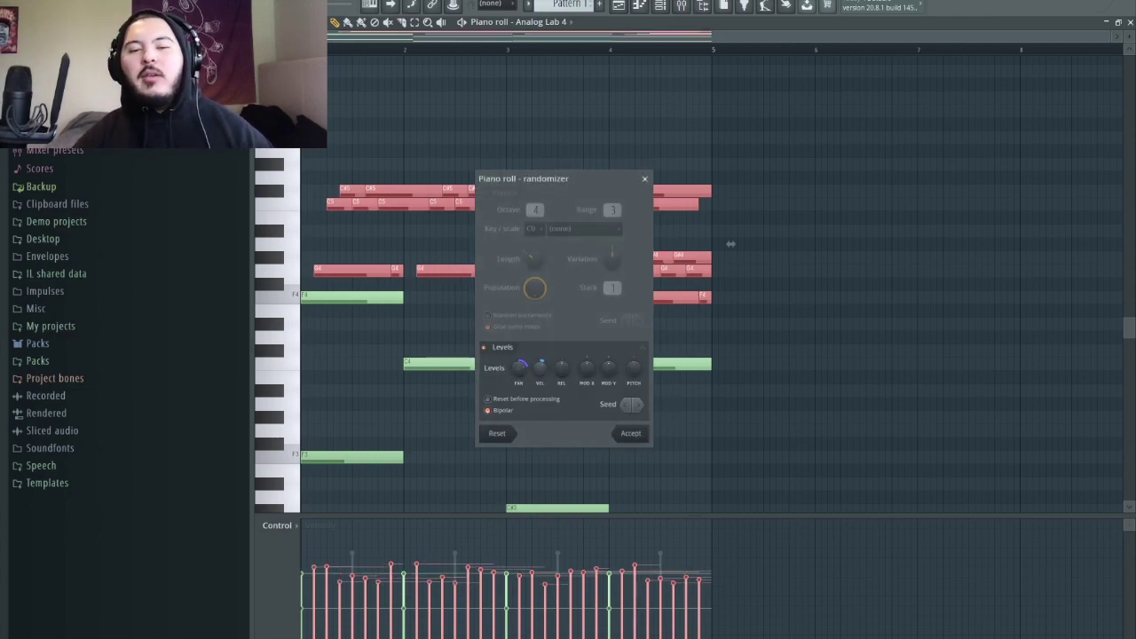
pyautogui.press('space')
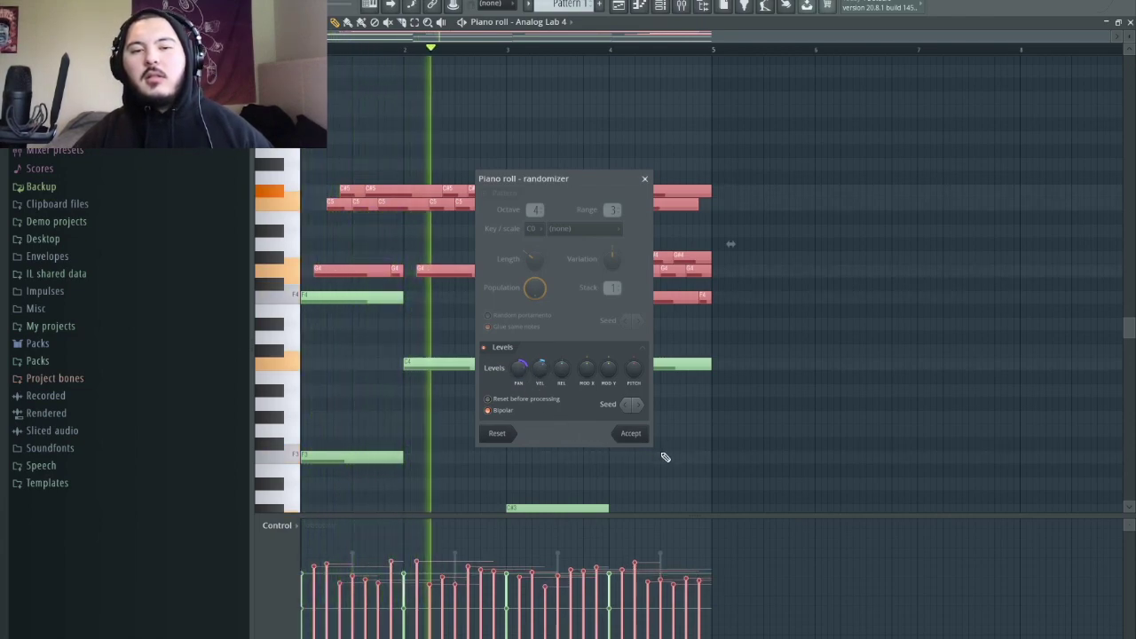
pyautogui.moveTo(520, 365); pyautogui.dragTo(539, 378)
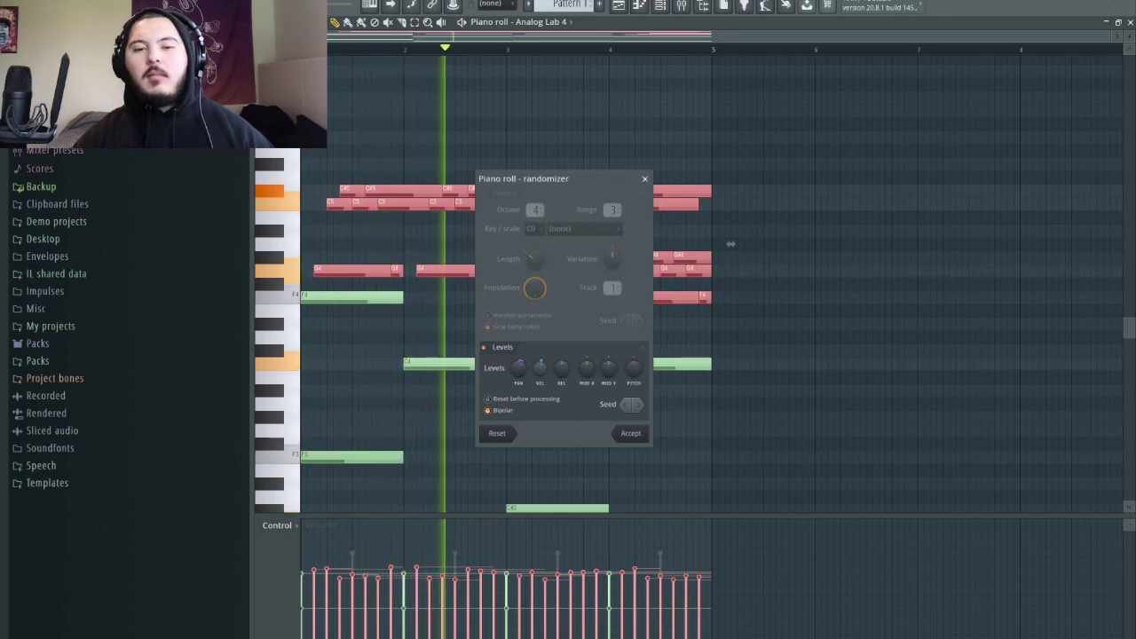
pyautogui.click(629, 434)
pyautogui.click(786, 418)
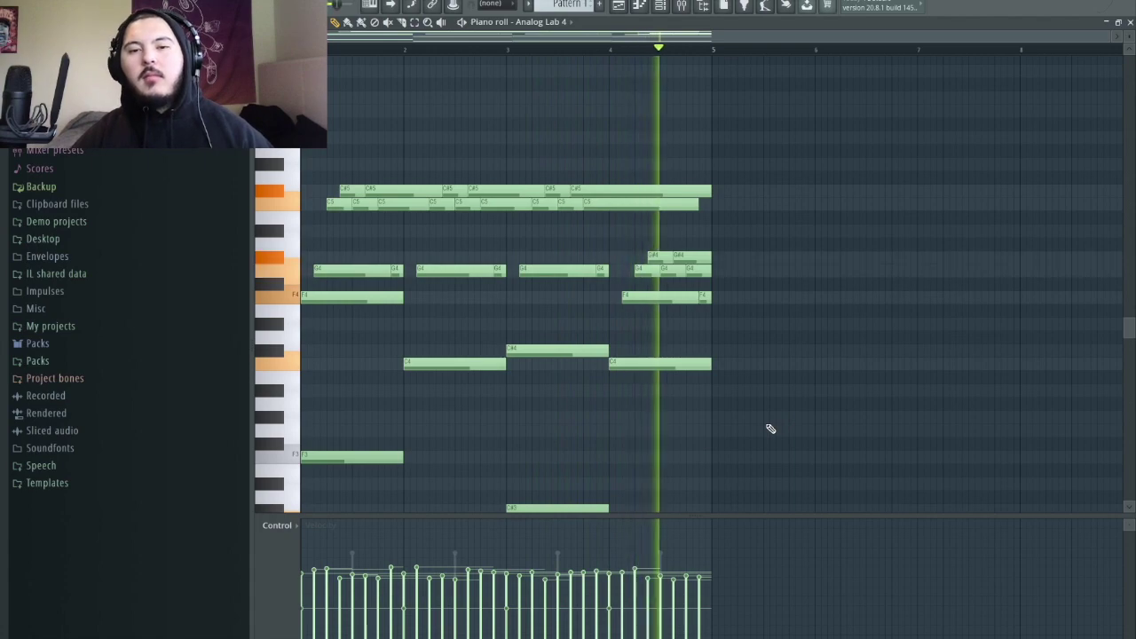
pyautogui.press('space')
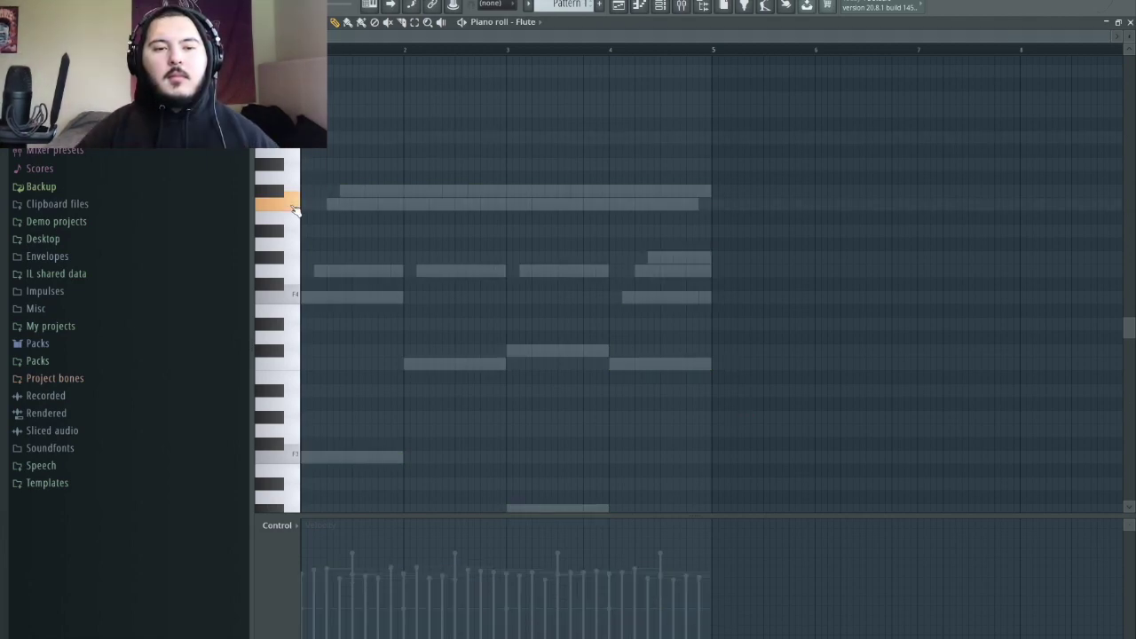
# Draw a one-bar F6 note at the start of bar 1 in the Flute channel and play it back.
pyautogui.scroll(5, 294, 207)
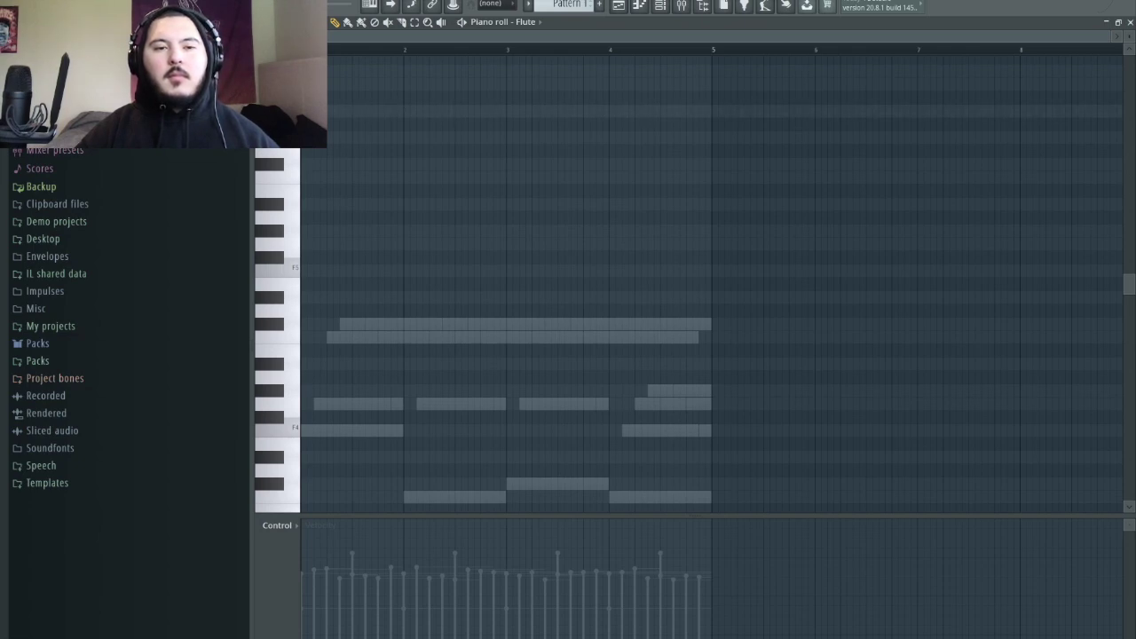
pyautogui.click(351, 109)
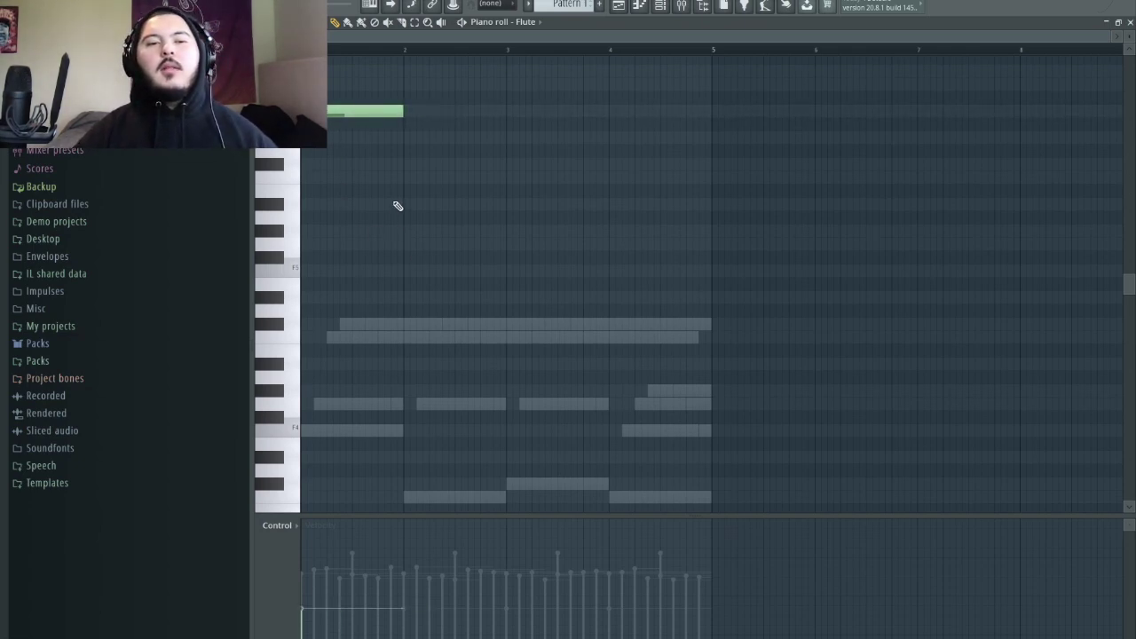
pyautogui.scroll(2, 267, 169)
pyautogui.press('space')
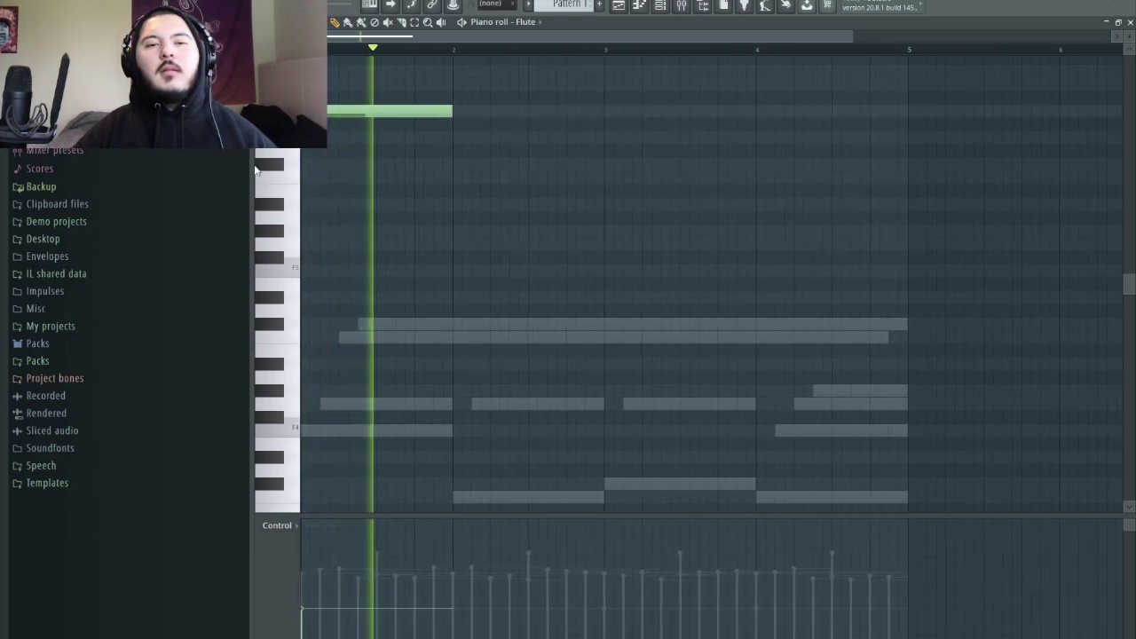
pyautogui.scroll(2, 352, 127)
pyautogui.press('space')
# Shorten the flute's F6 note to half a bar.
pyautogui.click(550, 110)
pyautogui.rightClick(550, 110)
pyautogui.moveTo(552, 112); pyautogui.dragTo(400, 116)
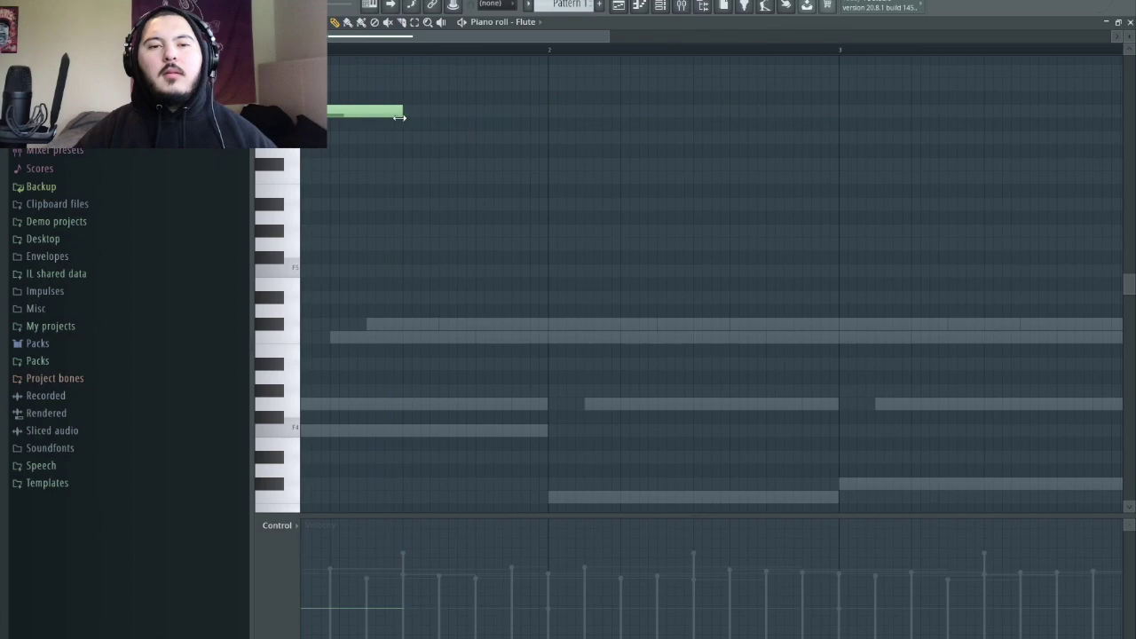
# Play the flute part and add a half-bar G#6 note starting on beat 4 of bar 1.
pyautogui.press('space')
pyautogui.press('space')
pyautogui.press('space')
pyautogui.press('space')
pyautogui.click(484, 71)
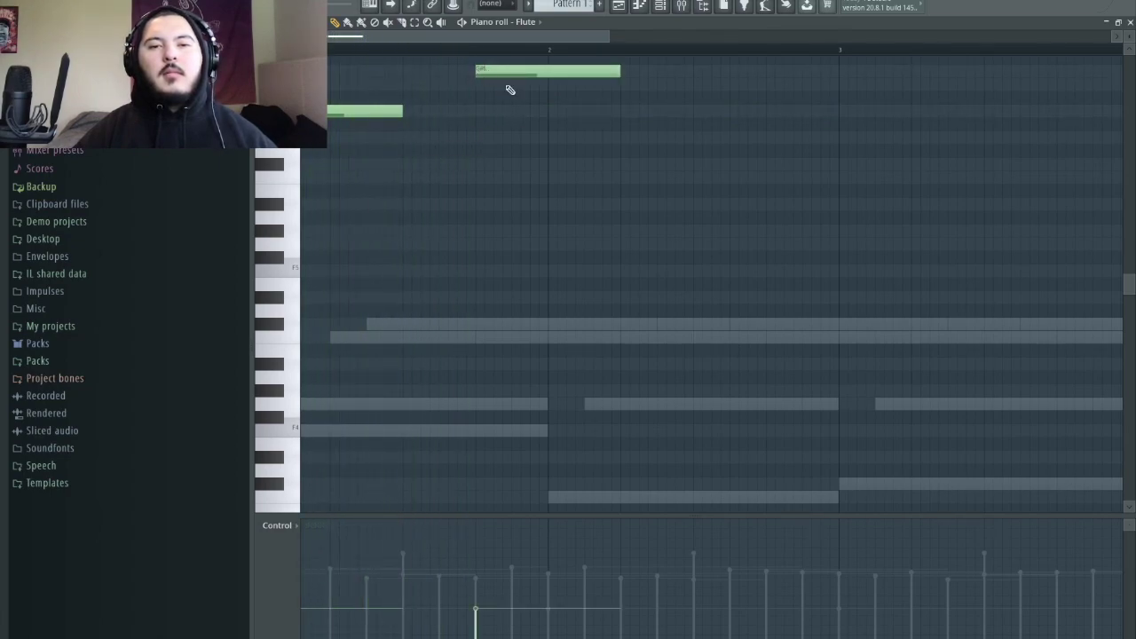
# Add a G6 note half a beat after the G#6 note and shorten both to one eighth of a beat.
pyautogui.click(512, 89)
pyautogui.keyDown('ctrl'); pyautogui.scroll(4, 522, 97); pyautogui.keyUp('ctrl')
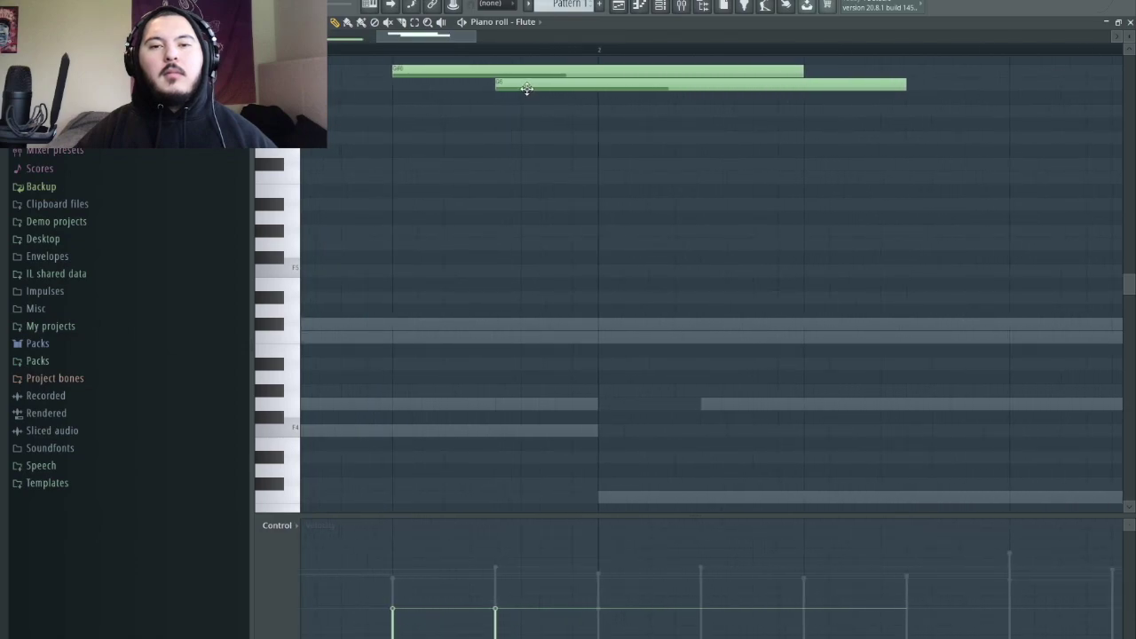
pyautogui.keyDown('ctrl'); pyautogui.moveTo(600, 104); pyautogui.dragTo(575, 56); pyautogui.keyUp('ctrl')
pyautogui.hotkey('shift', 'd')
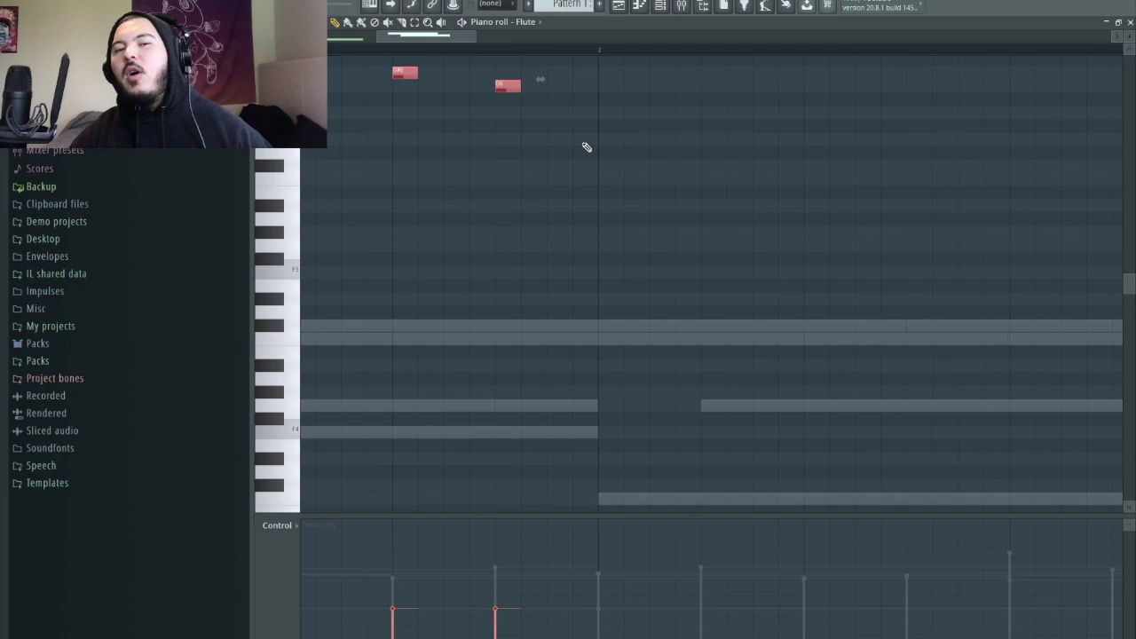
pyautogui.keyDown('ctrl'); pyautogui.click(530, 140); pyautogui.keyUp('ctrl')
# Play the flute part, move the G6 note one eighth of a beat earlier and add an equally short F6 note after it.
pyautogui.scroll(5, 497, 168)
pyautogui.keyDown('ctrl'); pyautogui.scroll(-3, 456, 190); pyautogui.keyUp('ctrl')
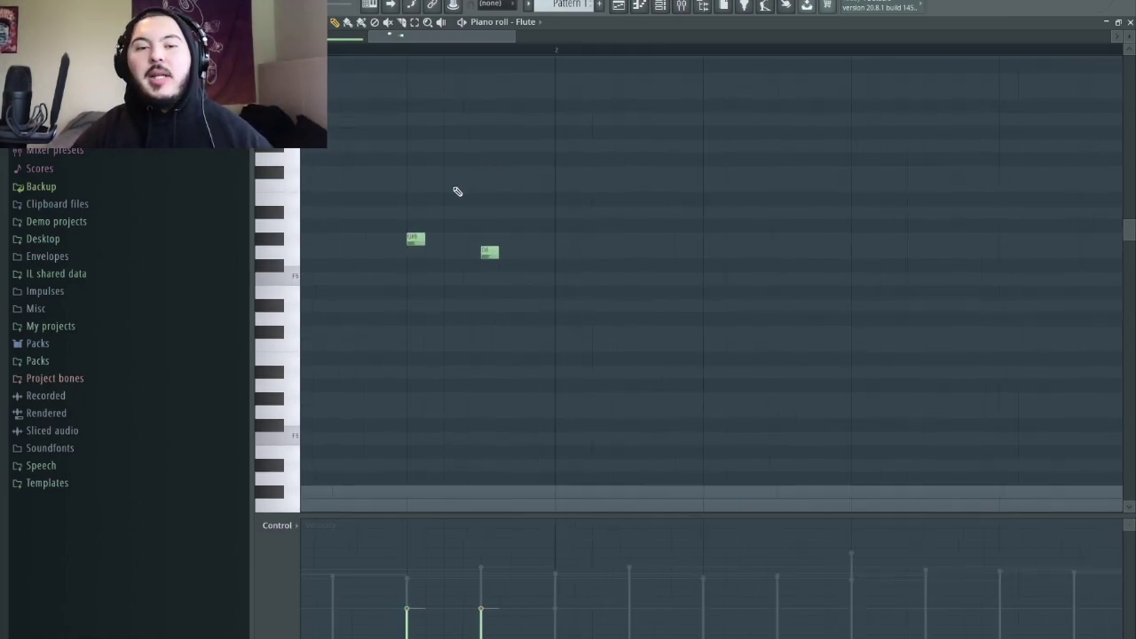
pyautogui.keyDown('ctrl'); pyautogui.scroll(2, 393, 257); pyautogui.keyUp('ctrl')
pyautogui.press('space')
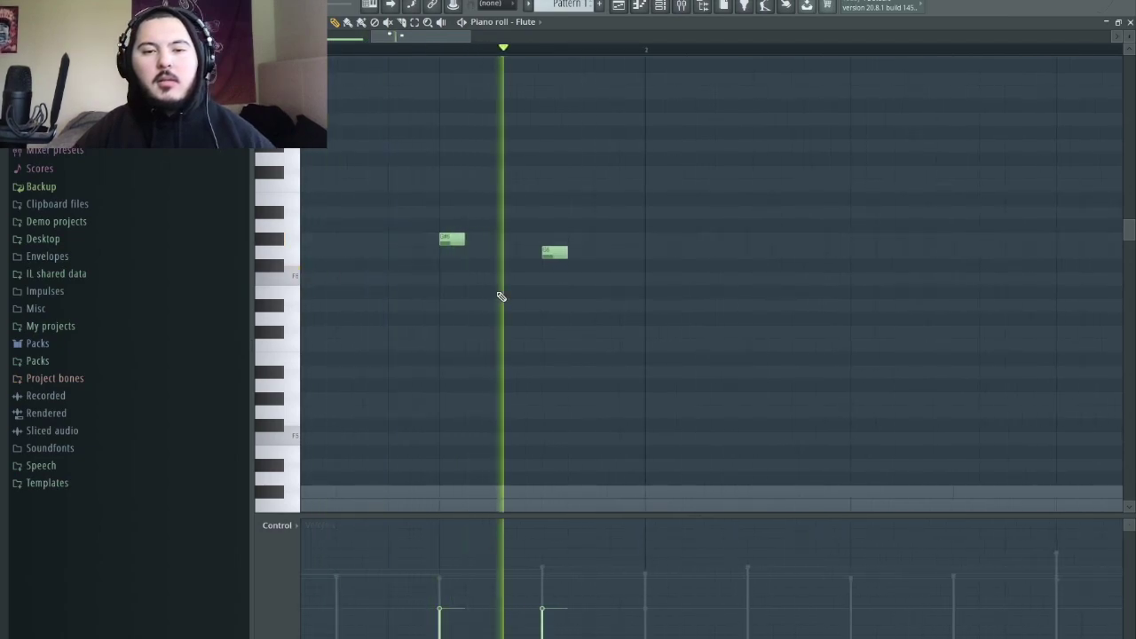
pyautogui.press('space')
pyautogui.moveTo(531, 252); pyautogui.dragTo(518, 253)
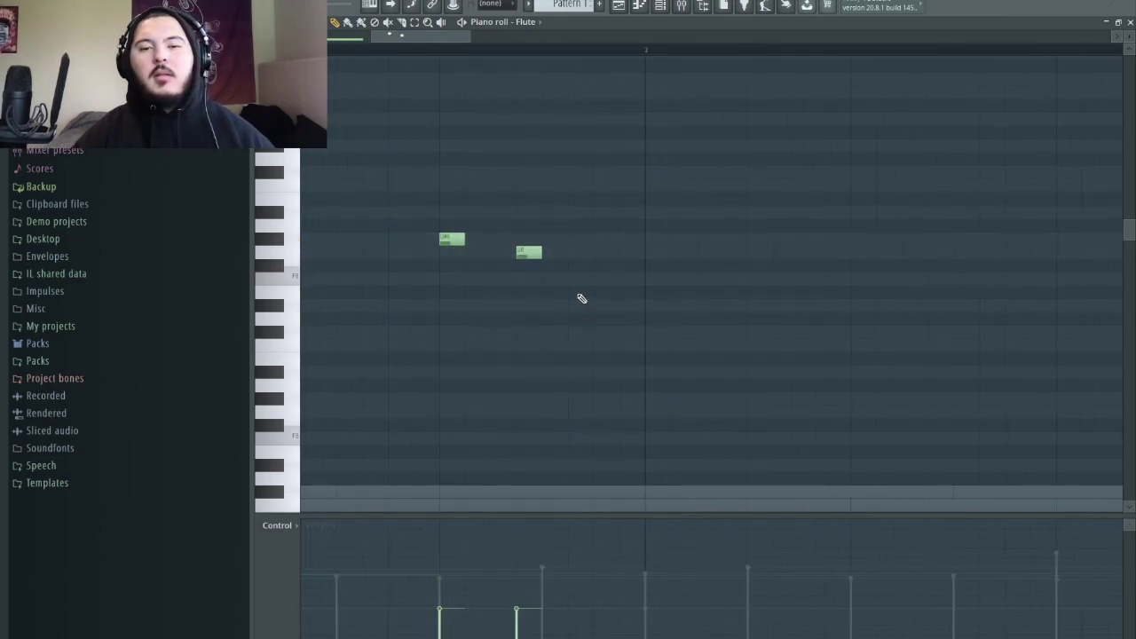
pyautogui.moveTo(595, 286); pyautogui.dragTo(587, 275)
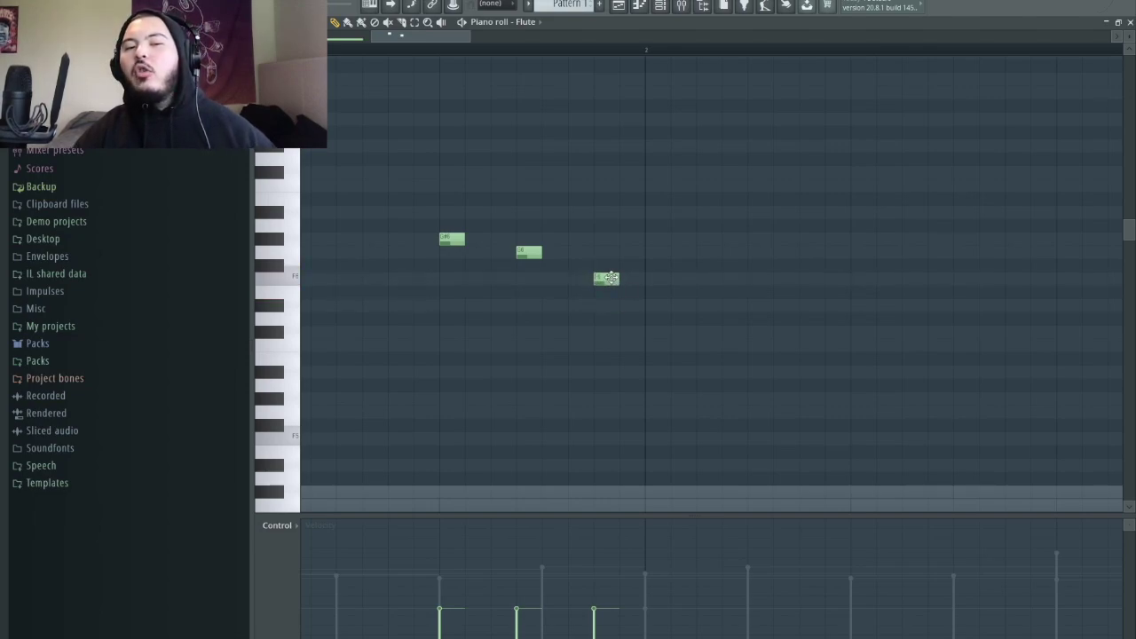
# Lengthen the short G#6, G6 and F6 notes to three sixteenths of a beat each and play the part.
pyautogui.keyDown('ctrl'); pyautogui.moveTo(658, 326); pyautogui.dragTo(433, 216); pyautogui.keyUp('ctrl')
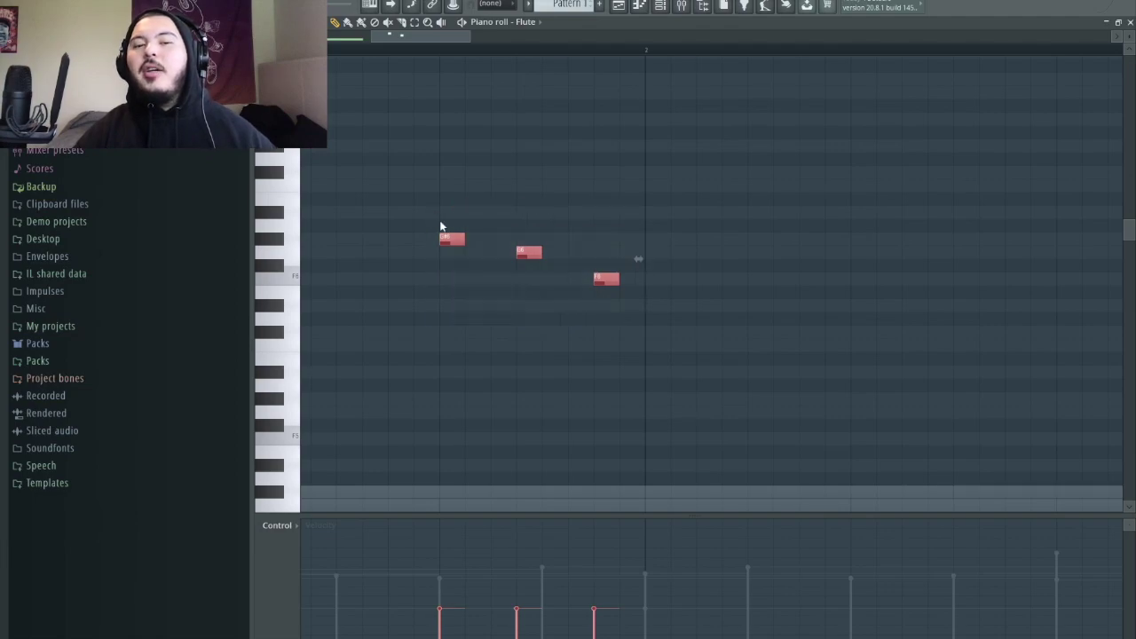
pyautogui.click(483, 254)
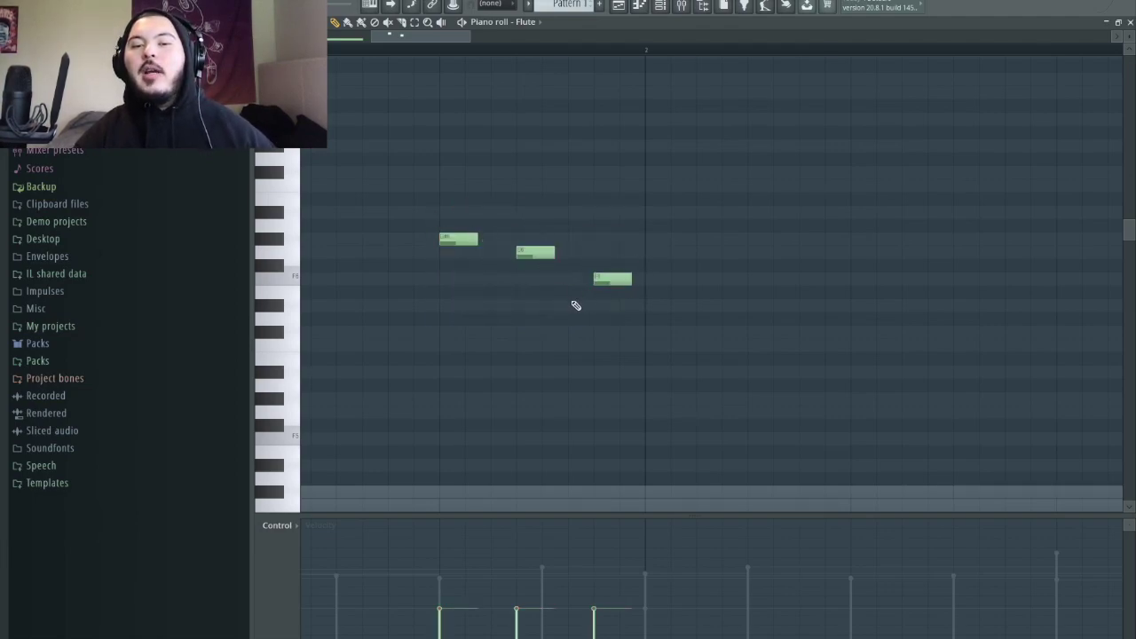
pyautogui.keyDown('ctrl'); pyautogui.scroll(-5, 567, 301); pyautogui.keyUp('ctrl')
pyautogui.press('space')
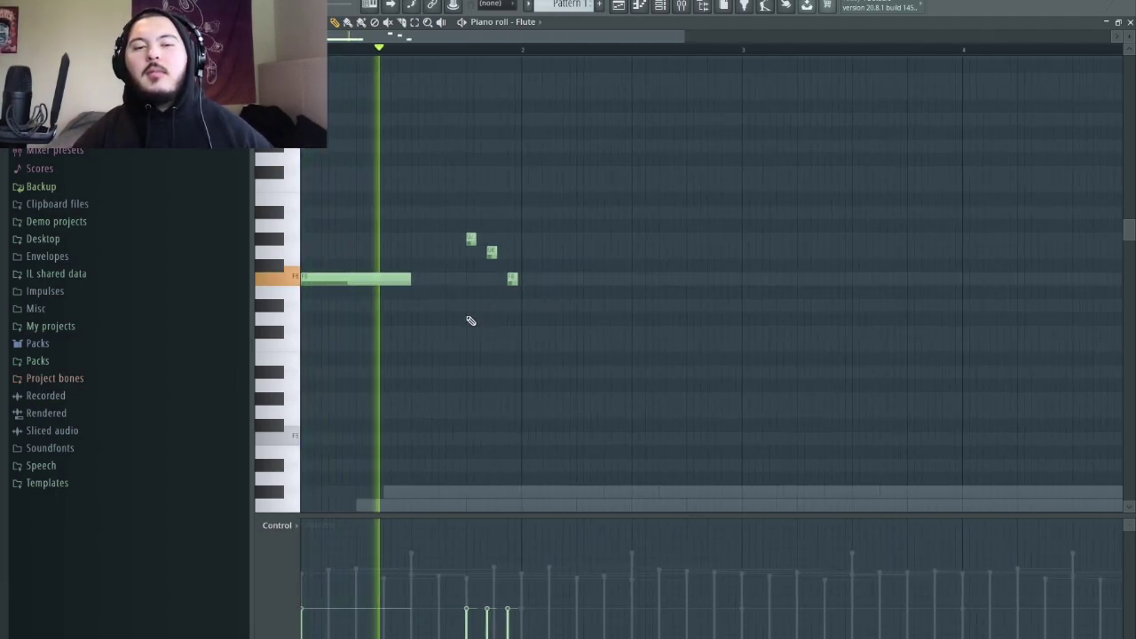
pyautogui.press('space')
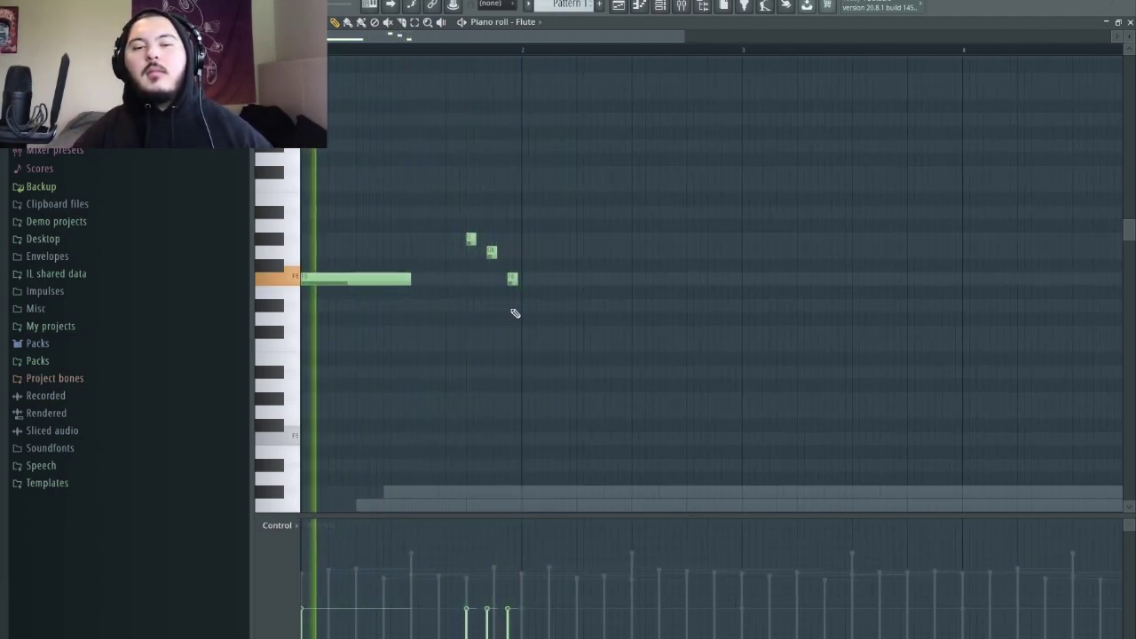
# Fill bar 2 with a half-bar C#6 note followed by a half-bar C6 note while playing the part.
pyautogui.click(525, 307)
pyautogui.moveTo(527, 310); pyautogui.dragTo(657, 330)
pyautogui.press('space')
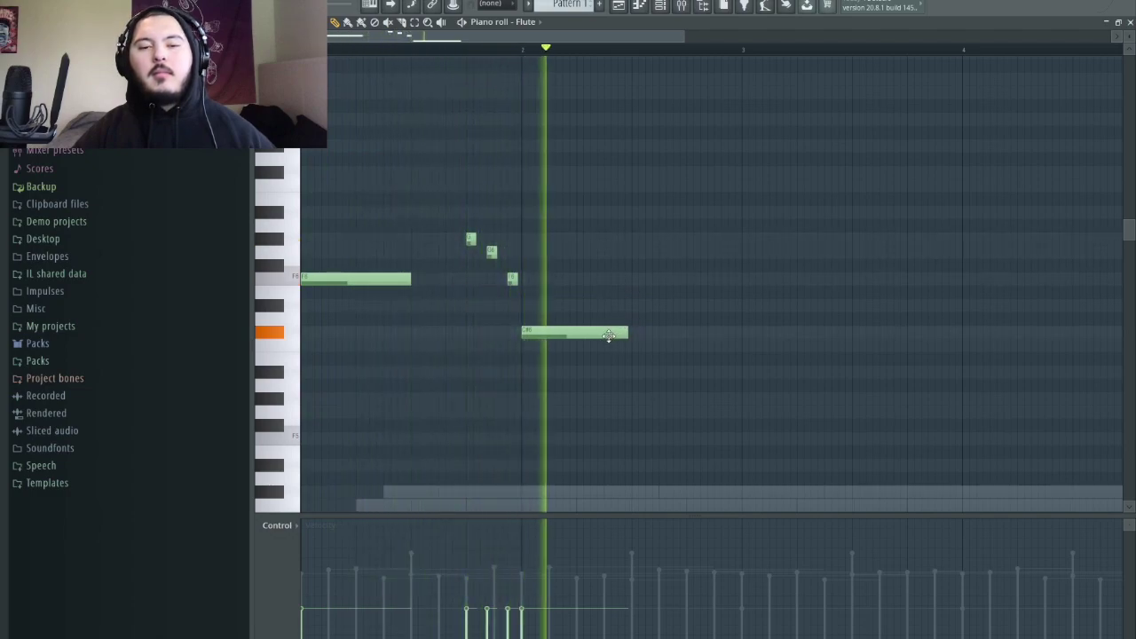
pyautogui.moveTo(629, 332)
pyautogui.mouseDown()
pyautogui.moveTo(597, 334)
pyautogui.moveTo(626, 353)
pyautogui.moveTo(631, 333)
pyautogui.mouseUp()
pyautogui.click(604, 346)
pyautogui.moveTo(717, 350); pyautogui.dragTo(742, 349)
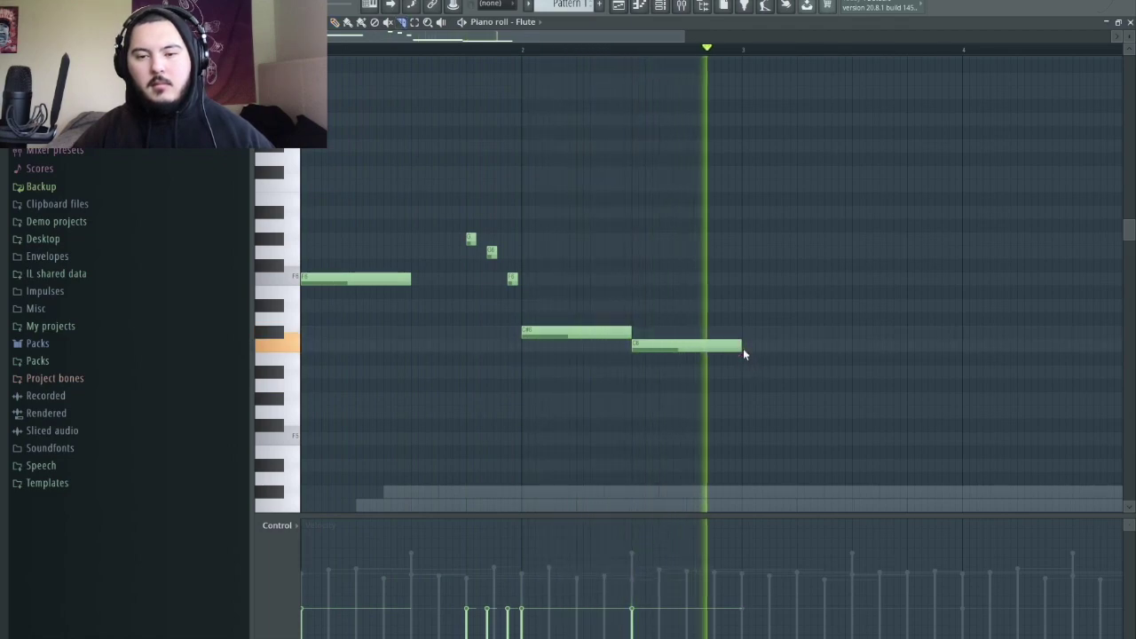
pyautogui.press('space')
pyautogui.press('space')
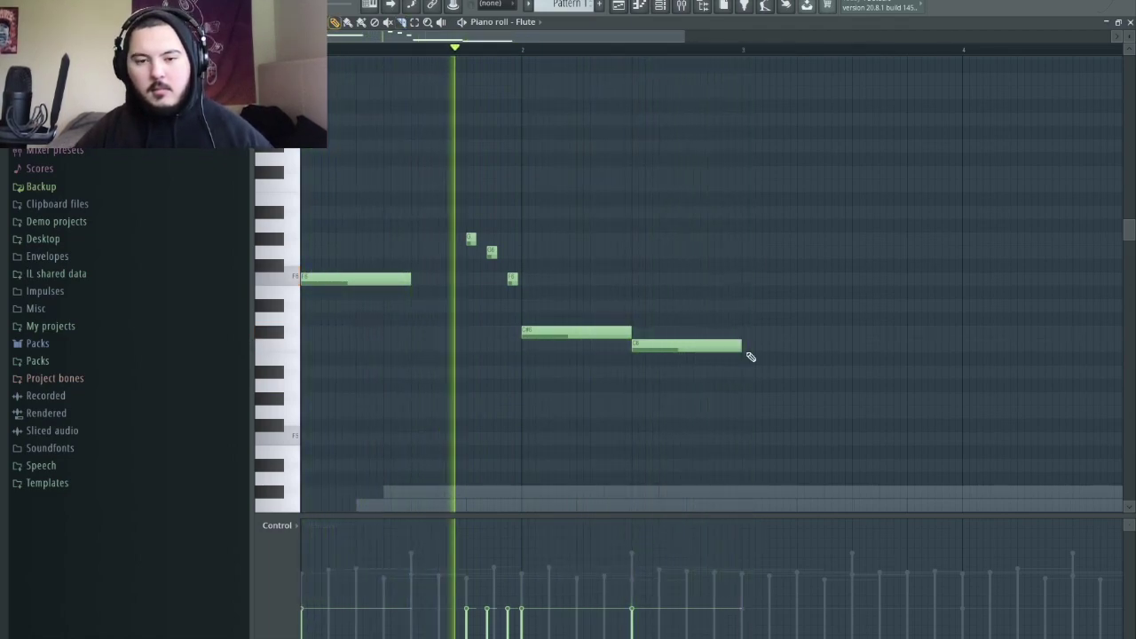
# Shift the opening F6 note slightly later, place a short D#6 grace note at the start of bar 1 and play the part.
pyautogui.moveTo(807, 402); pyautogui.dragTo(277, 176)
pyautogui.press('space')
pyautogui.click(357, 305)
pyautogui.moveTo(339, 281); pyautogui.dragTo(342, 283)
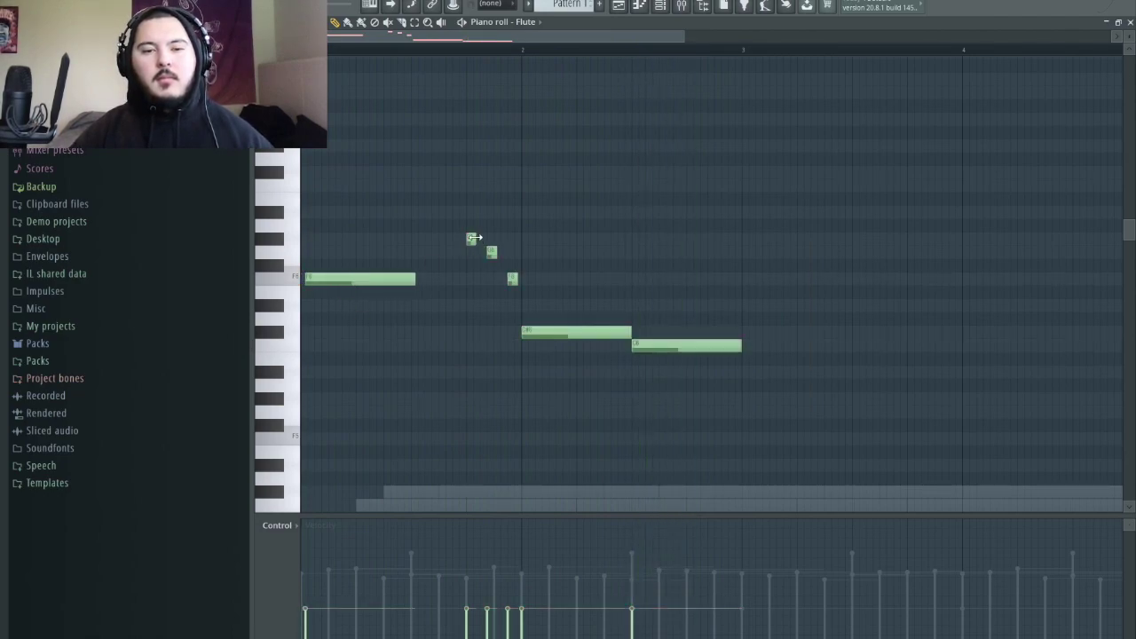
pyautogui.moveTo(321, 312); pyautogui.dragTo(297, 307)
pyautogui.press('space')
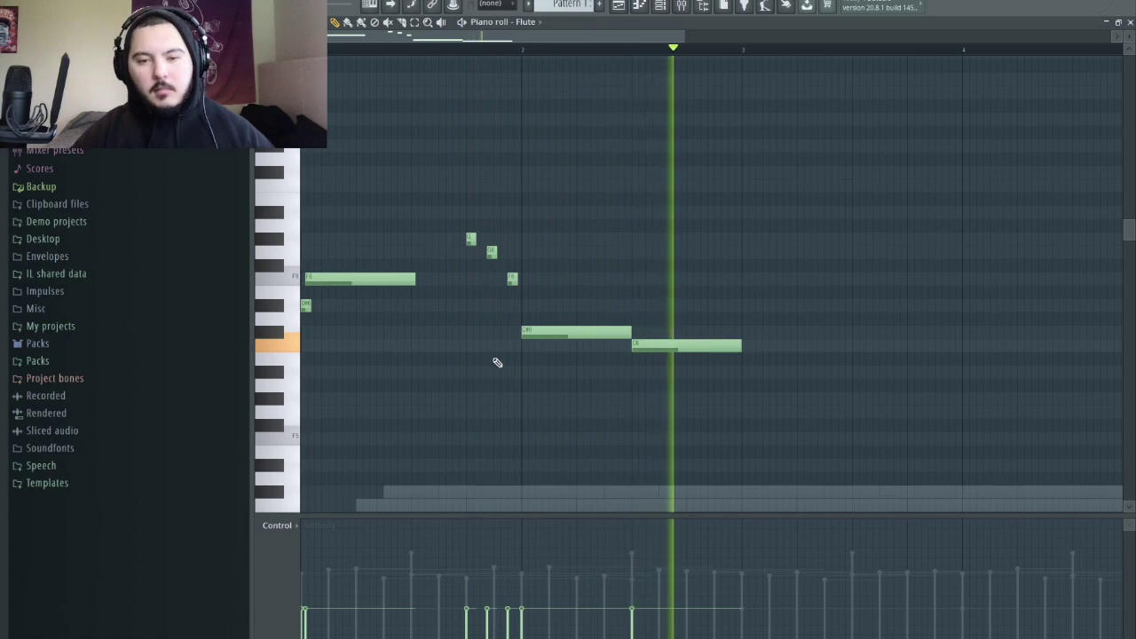
pyautogui.press('space')
# Copy all flute notes from bars 1 and 2 to bars 3 and 4, raised by five semitones.
pyautogui.hotkey('ctrl', 'a')
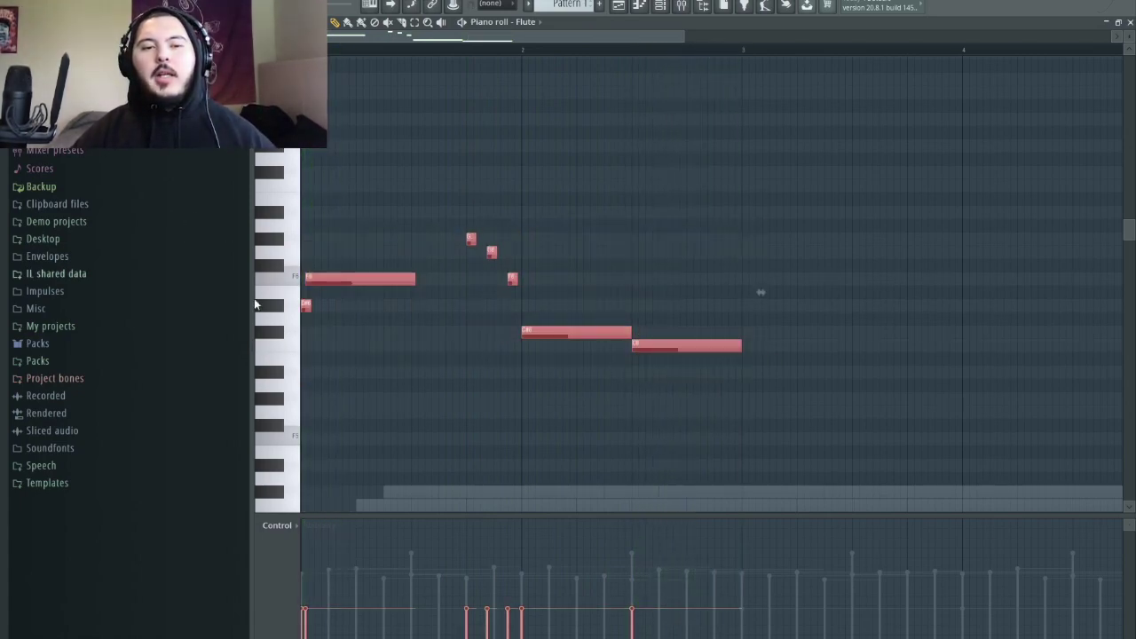
pyautogui.moveTo(327, 279); pyautogui.dragTo(765, 211)
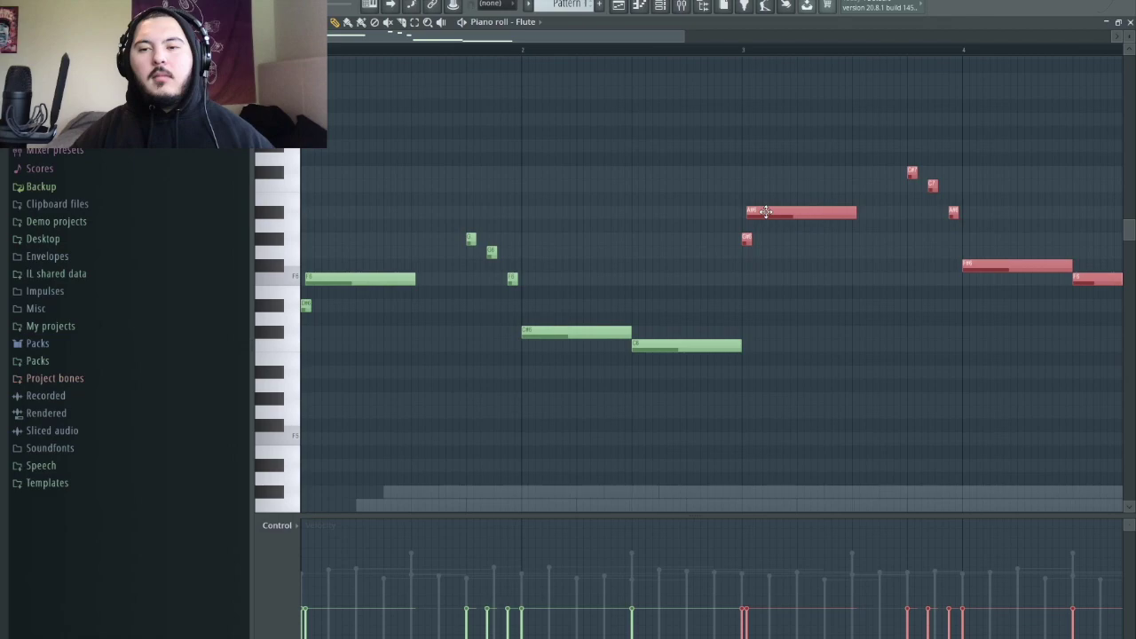
pyautogui.click(850, 298)
# Raise the two half-bar notes in bar 4 by two semitones, to G#6 and G6, while playing the pattern.
pyautogui.press('space')
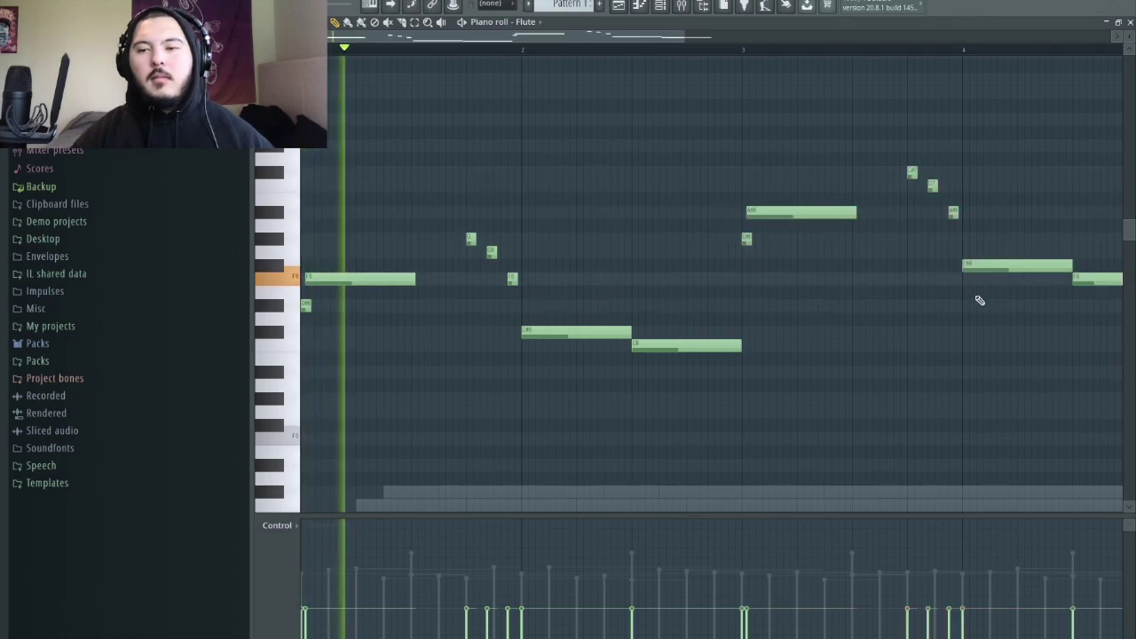
pyautogui.moveTo(989, 234); pyautogui.dragTo(1106, 301)
pyautogui.press('Up')
pyautogui.press('Up')
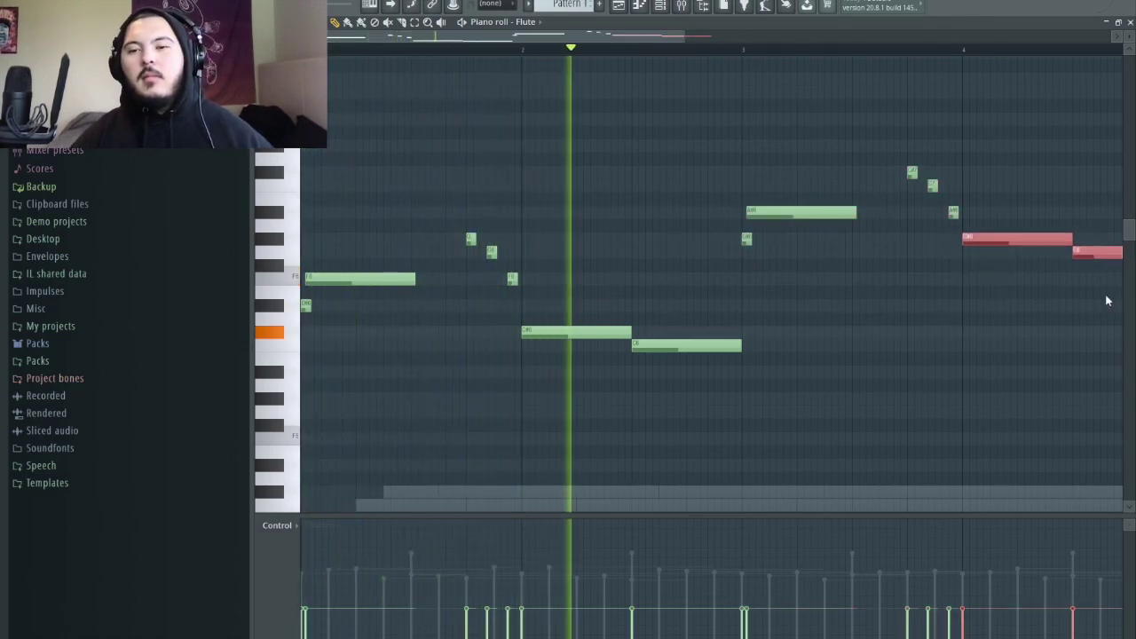
pyautogui.click(991, 307)
pyautogui.scroll(-3, 992, 311)
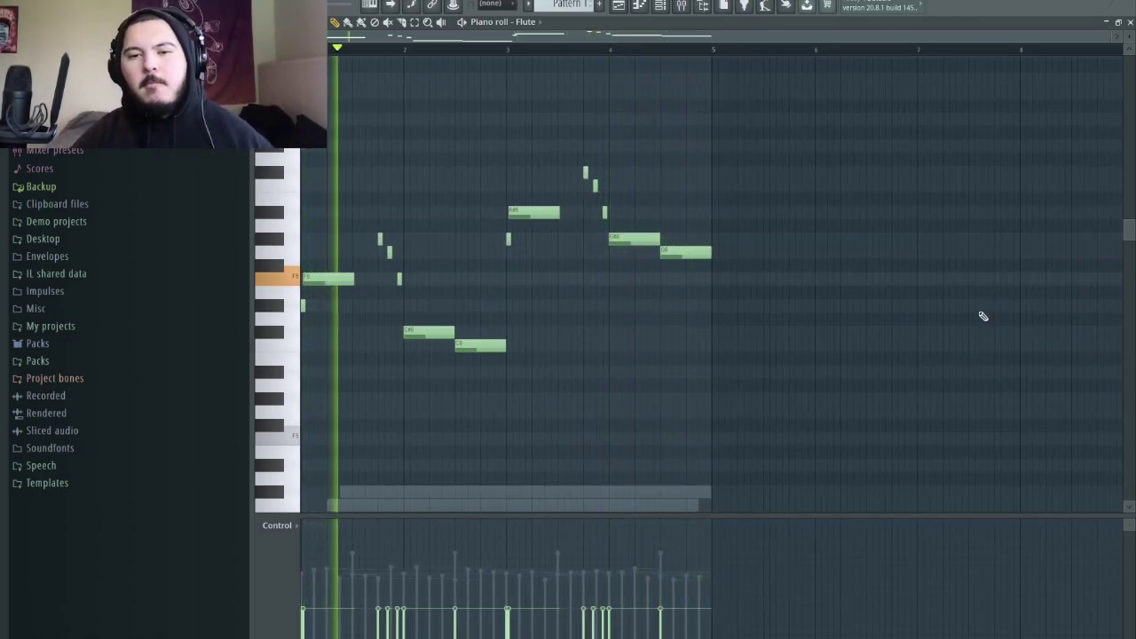
pyautogui.press('space')
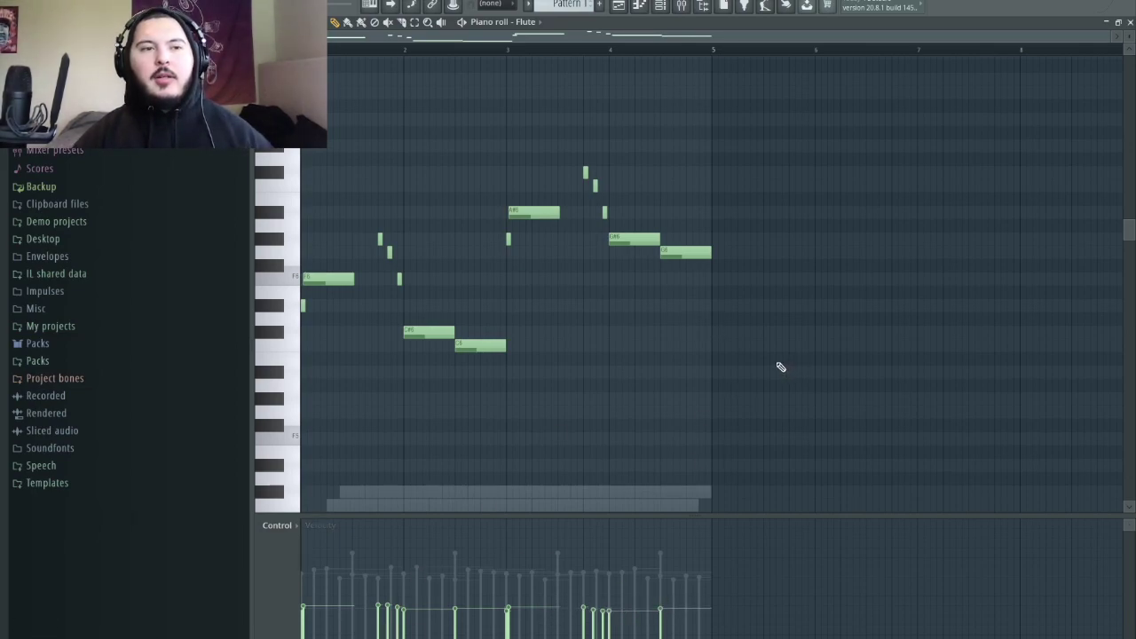
# Open the SRX STRINGS channel's piano roll and draw a C5 note spanning all of bar 1.
pyautogui.press('F6')
pyautogui.rightClick(375, 93)
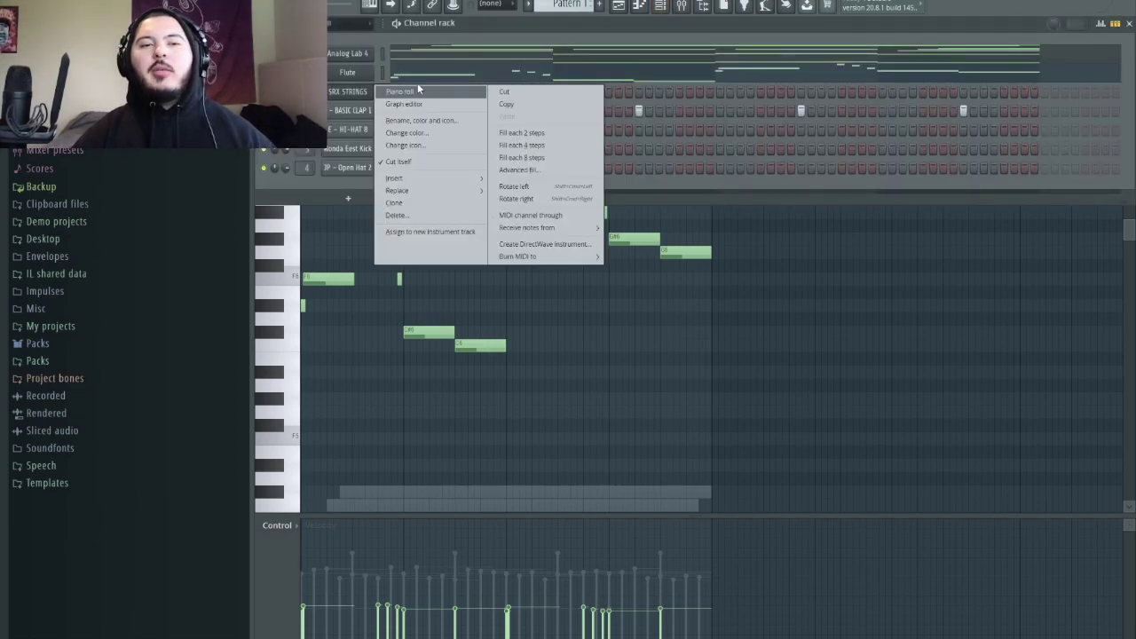
pyautogui.click(415, 91)
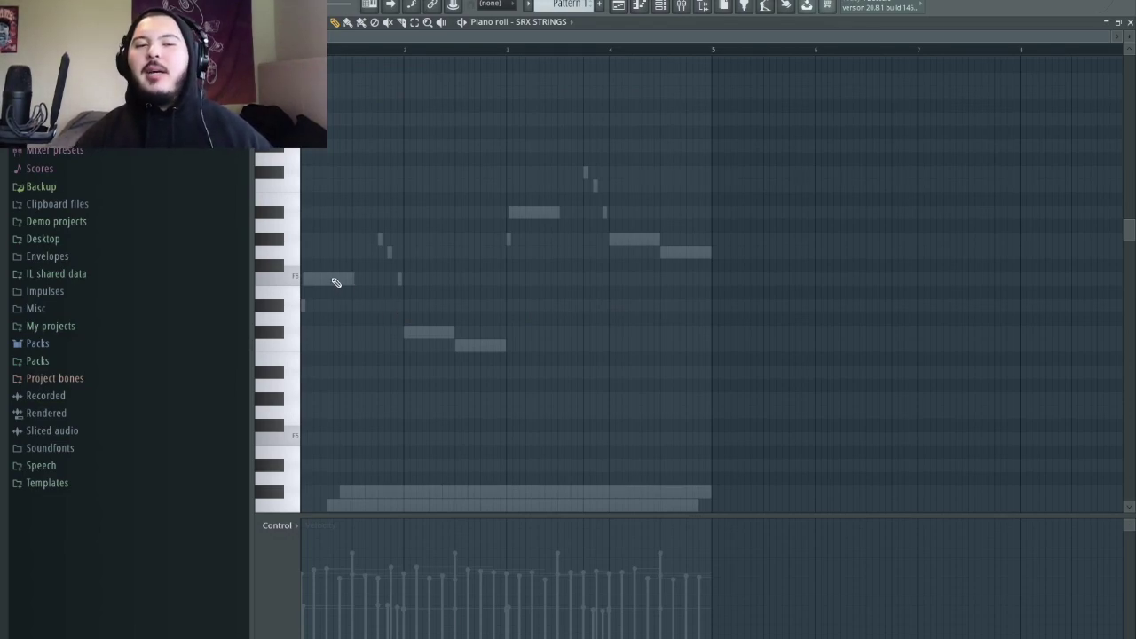
pyautogui.scroll(5, 302, 292)
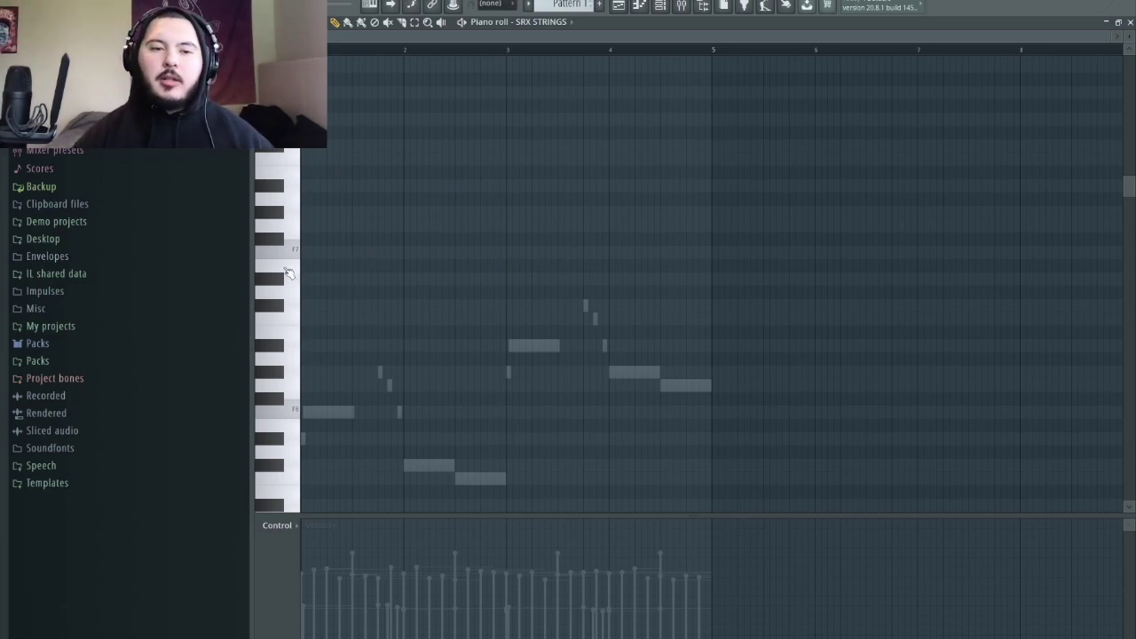
pyautogui.scroll(-12, 288, 272)
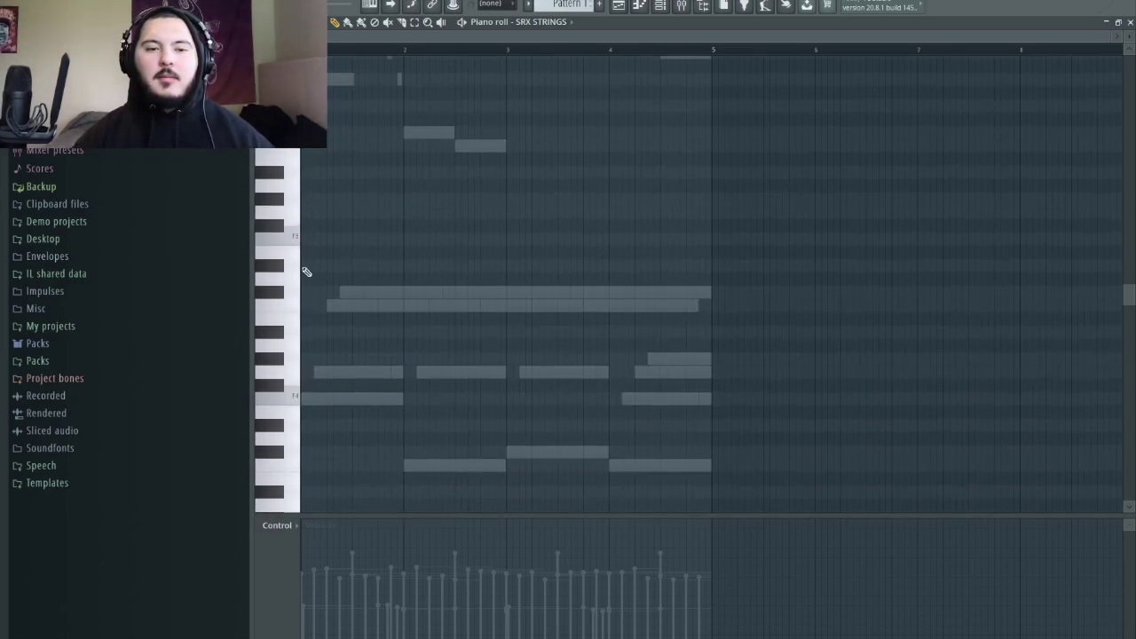
pyautogui.click(284, 310)
pyautogui.keyDown('ctrl'); pyautogui.scroll(4, 307, 320); pyautogui.keyUp('ctrl')
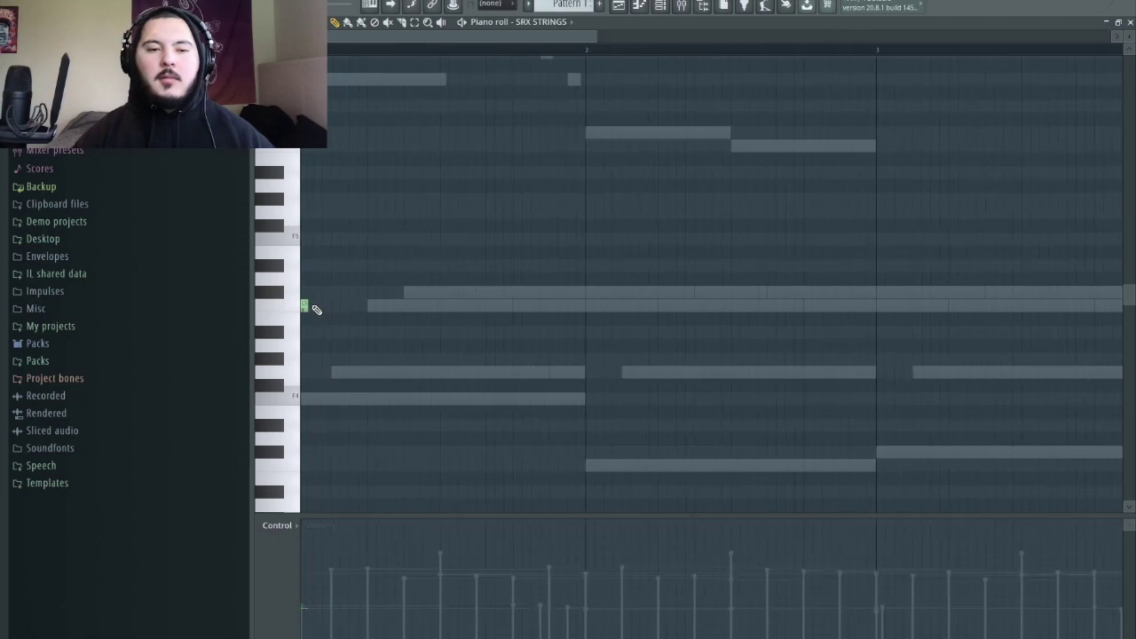
pyautogui.moveTo(308, 306); pyautogui.dragTo(580, 319)
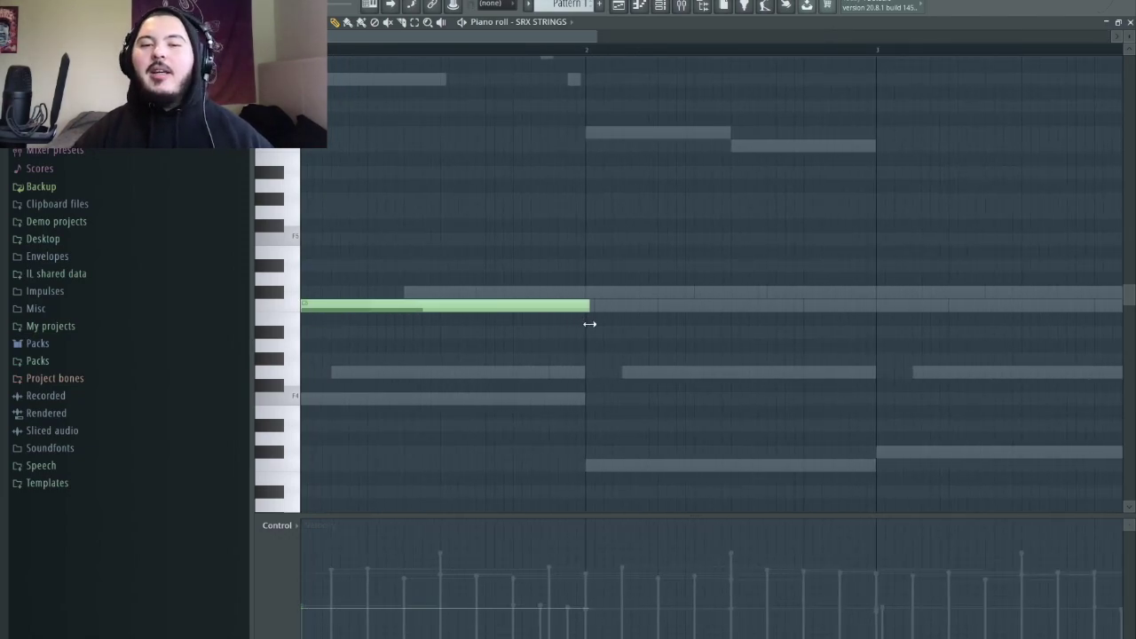
pyautogui.moveTo(591, 321); pyautogui.dragTo(595, 323)
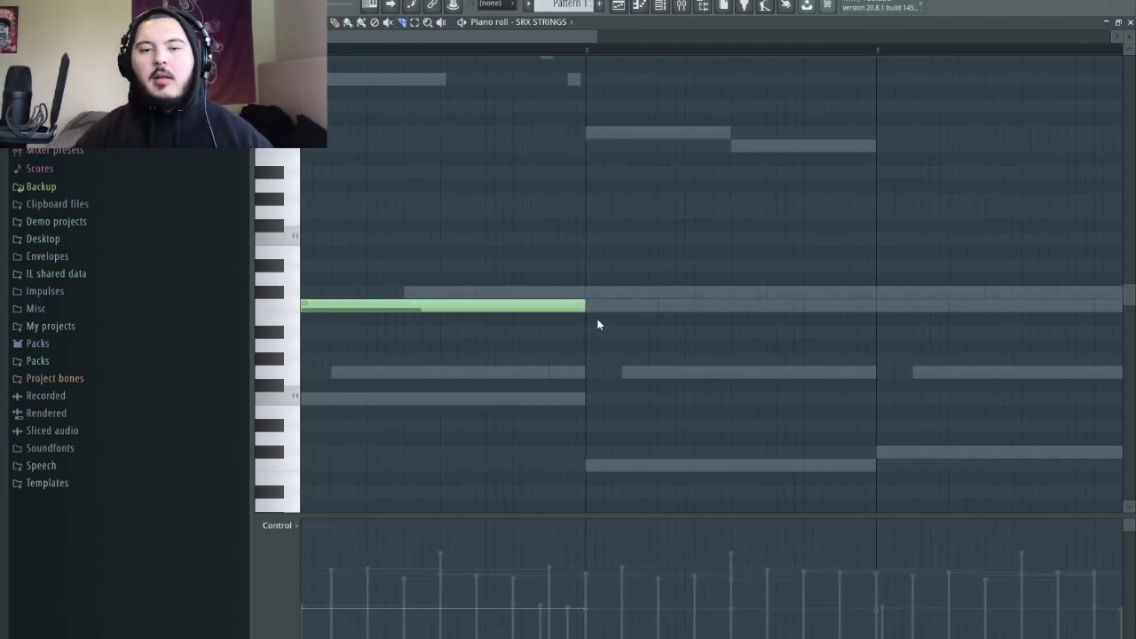
# Add alternating strings notes of about one bar: C#5 midway through beat 2, C5 mid-bar 2, C#5 at bar 3 and C5 at bar 4.
pyautogui.click(406, 292)
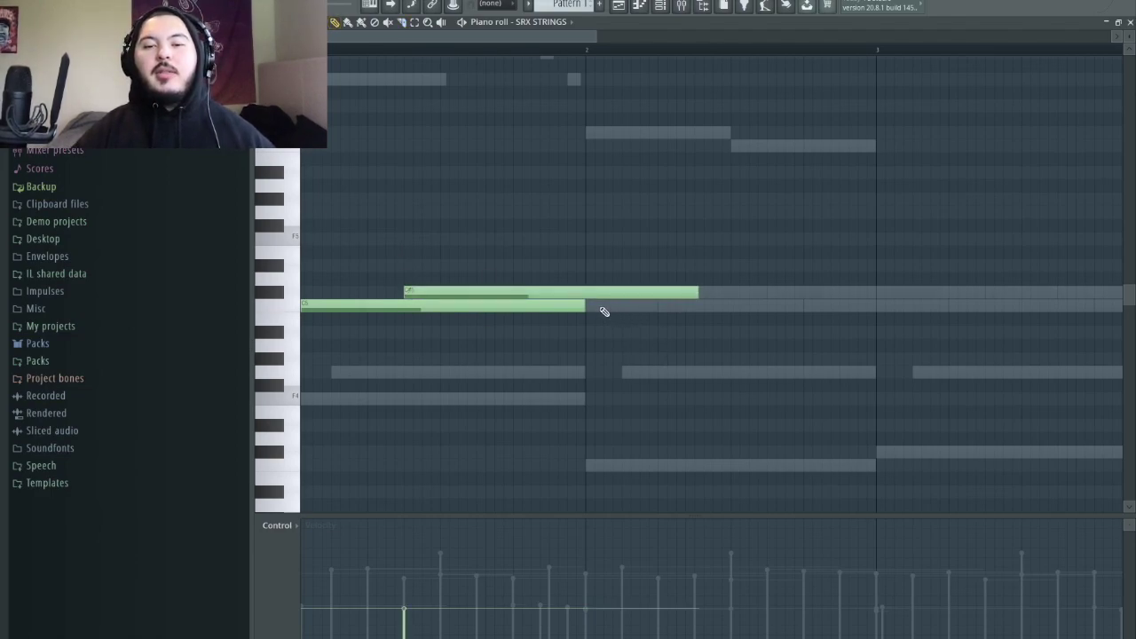
pyautogui.click(733, 307)
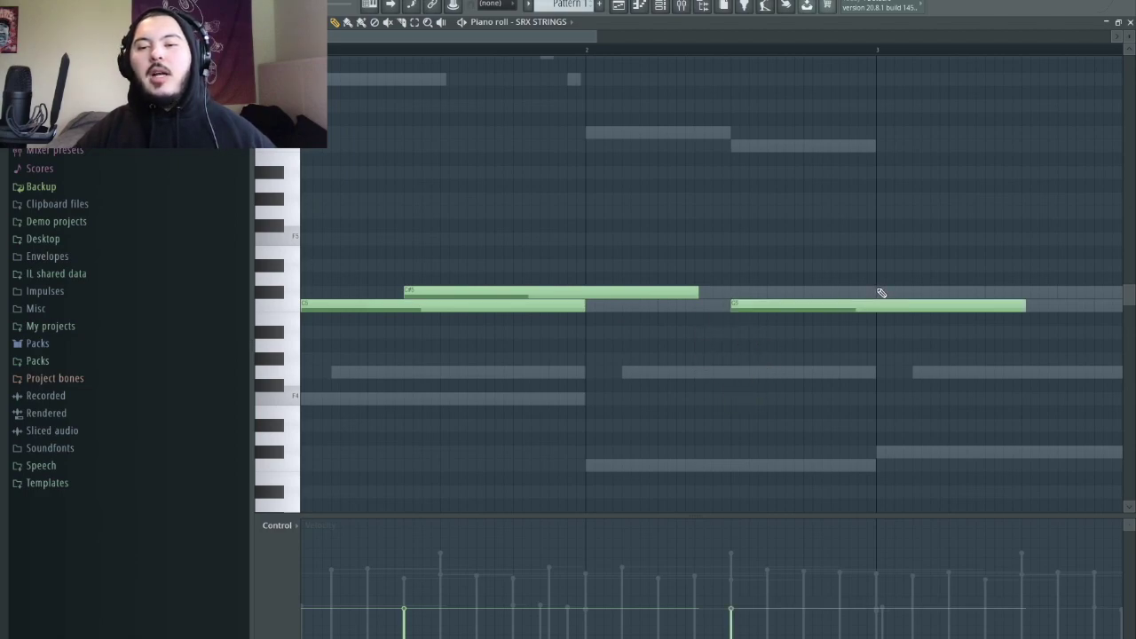
pyautogui.click(881, 293)
pyautogui.scroll(-2, 954, 326)
pyautogui.click(909, 307)
pyautogui.scroll(-1, 1029, 308)
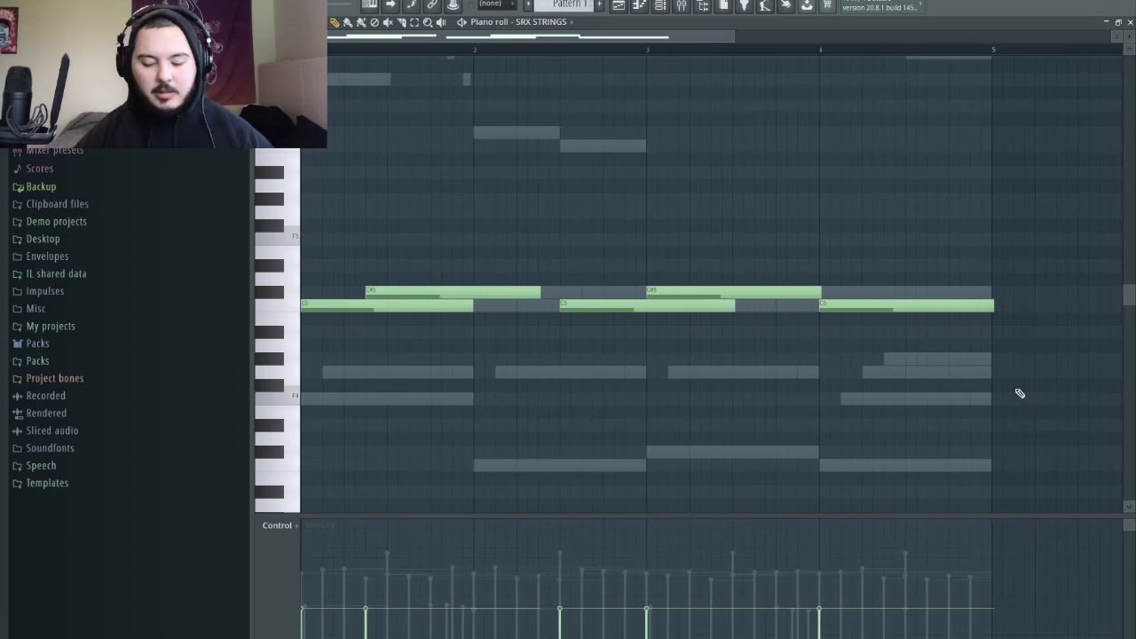
# Apply quick legato to the strings notes, transpose them up two octaves and start playback.
pyautogui.hotkey('ctrl', 'l')
pyautogui.hotkey('ctrl', 'Up')
pyautogui.hotkey('ctrl', 'Up')
pyautogui.press('space')
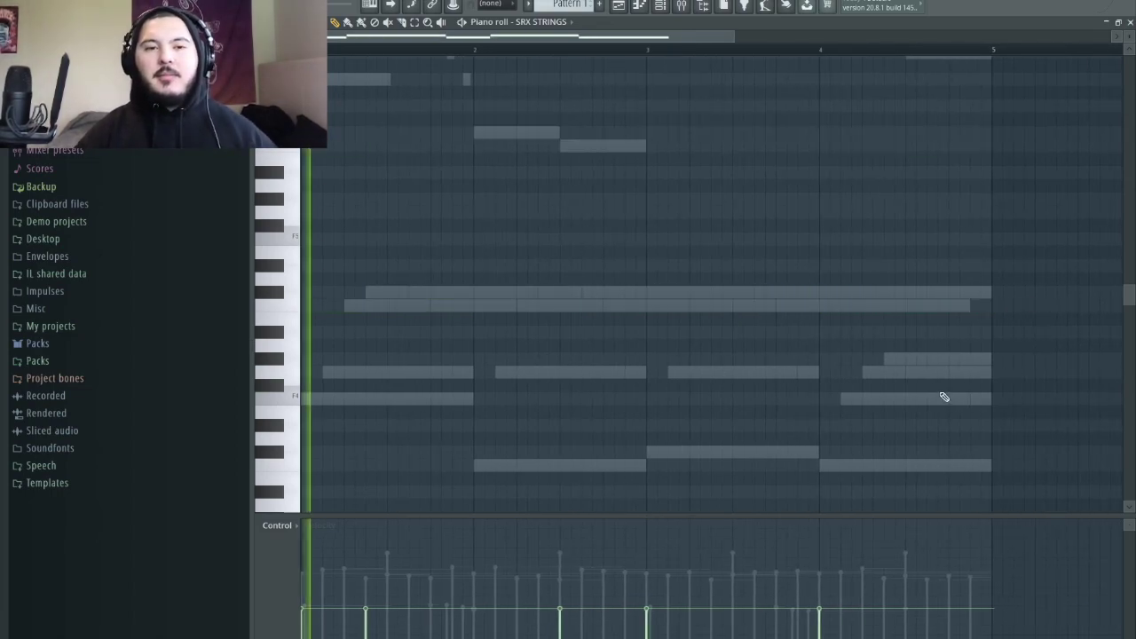
# Extend the first C7 strings note to the end of bar 1 and add a one-bar C#7 note at bar 2.
pyautogui.scroll(-3, 724, 375)
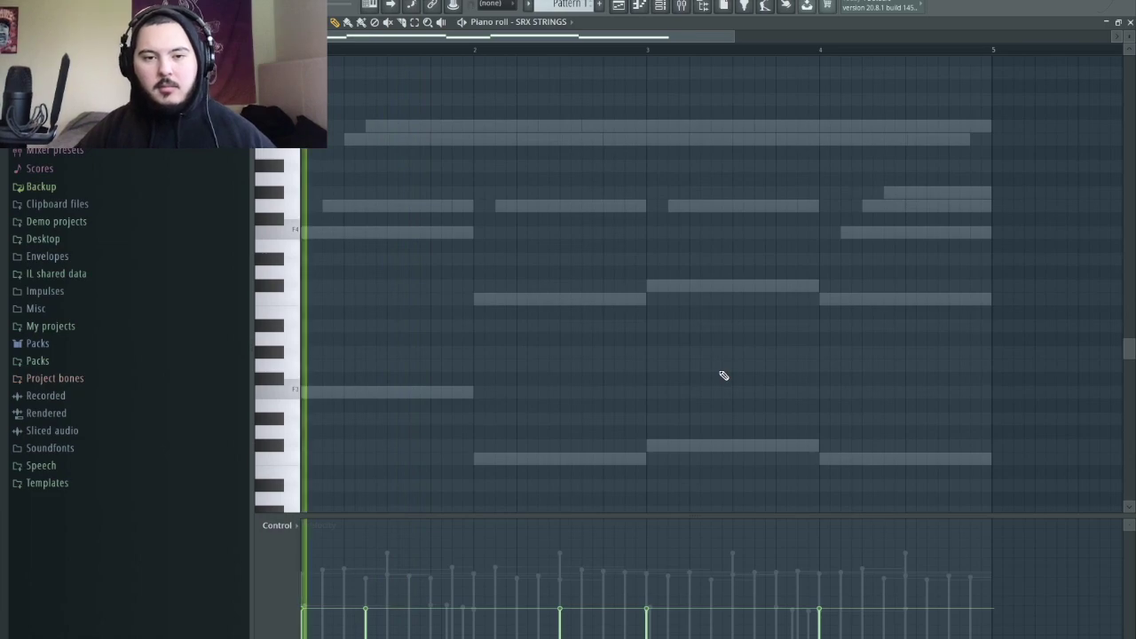
pyautogui.scroll(8, 672, 325)
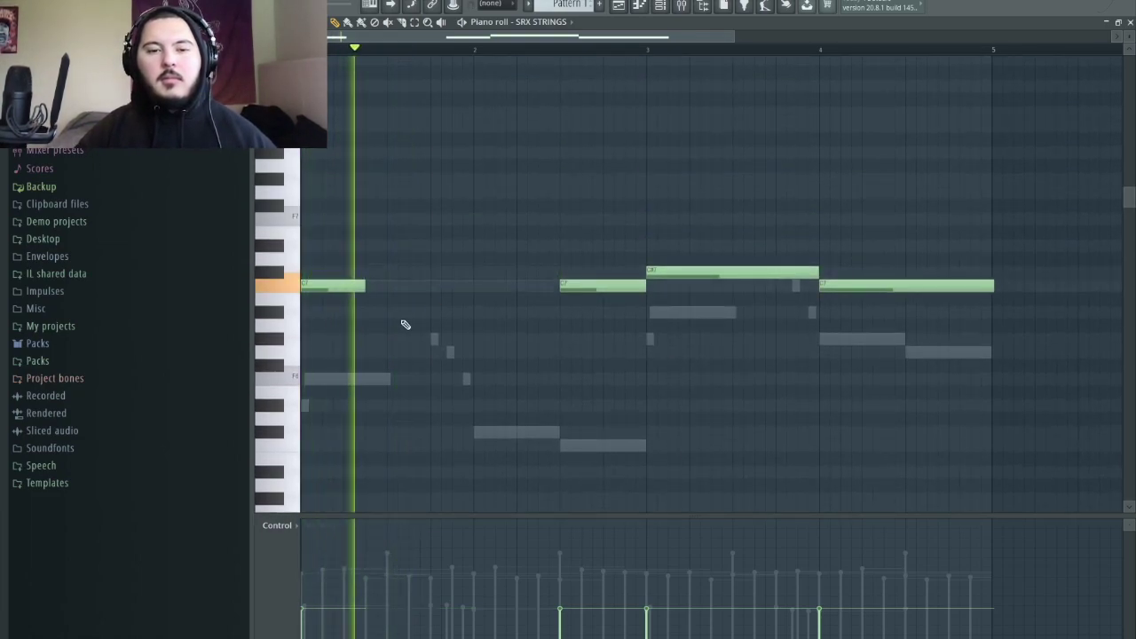
pyautogui.moveTo(365, 285); pyautogui.dragTo(471, 310)
pyautogui.click(476, 271)
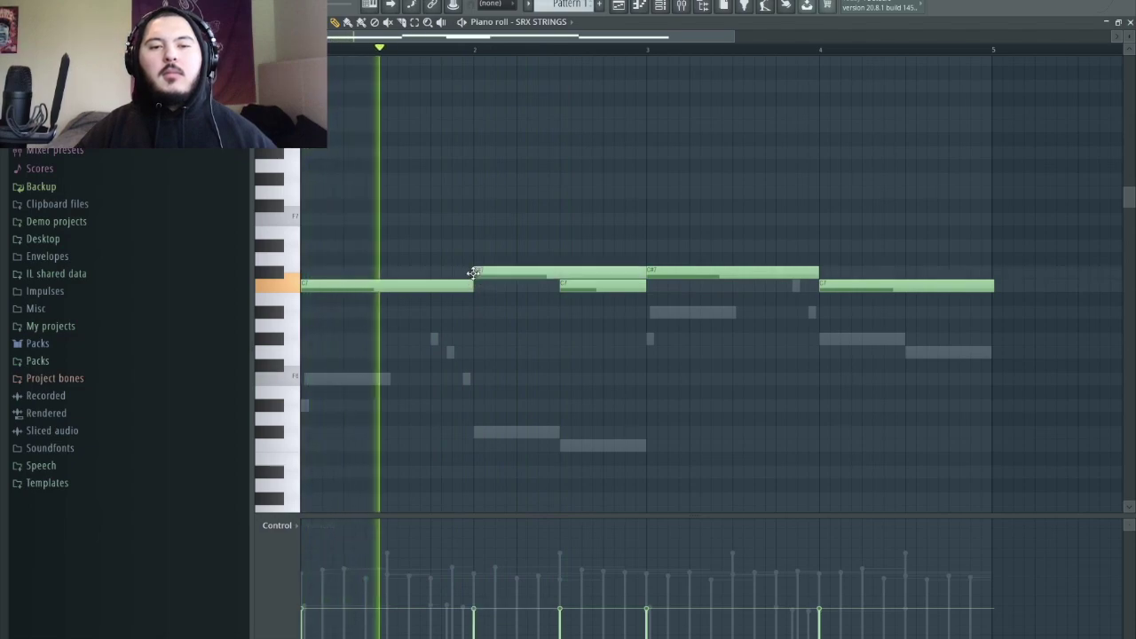
# Delete the short C7 note in bar 2 and replace the C#7 note at bar 3 with a one-bar A#6 note.
pyautogui.rightClick(562, 284)
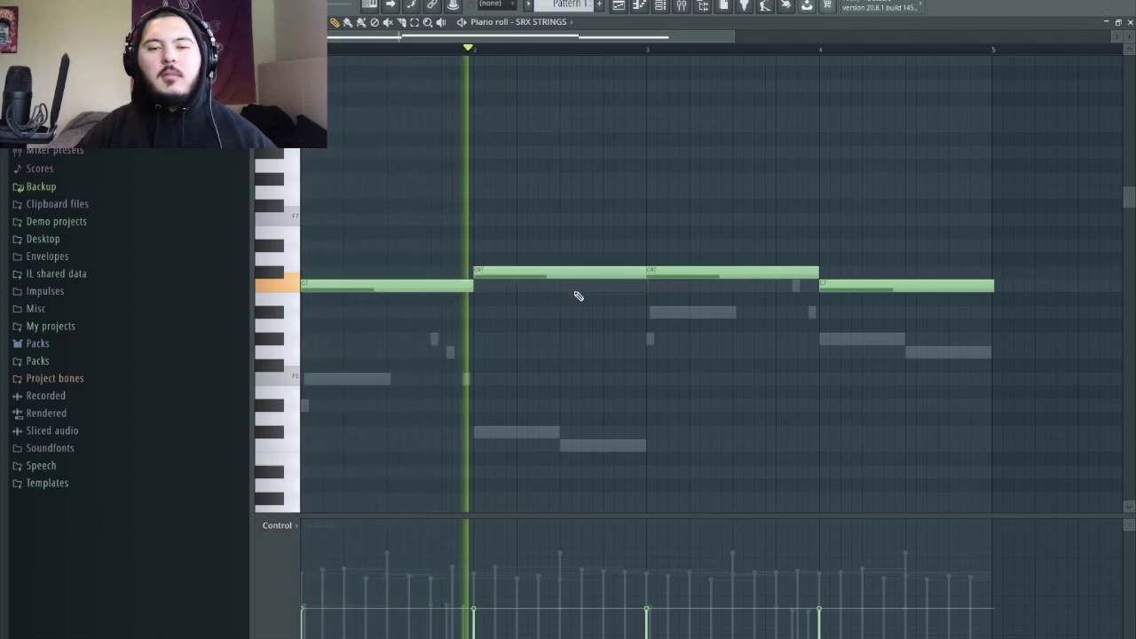
pyautogui.rightClick(710, 273)
pyautogui.click(648, 310)
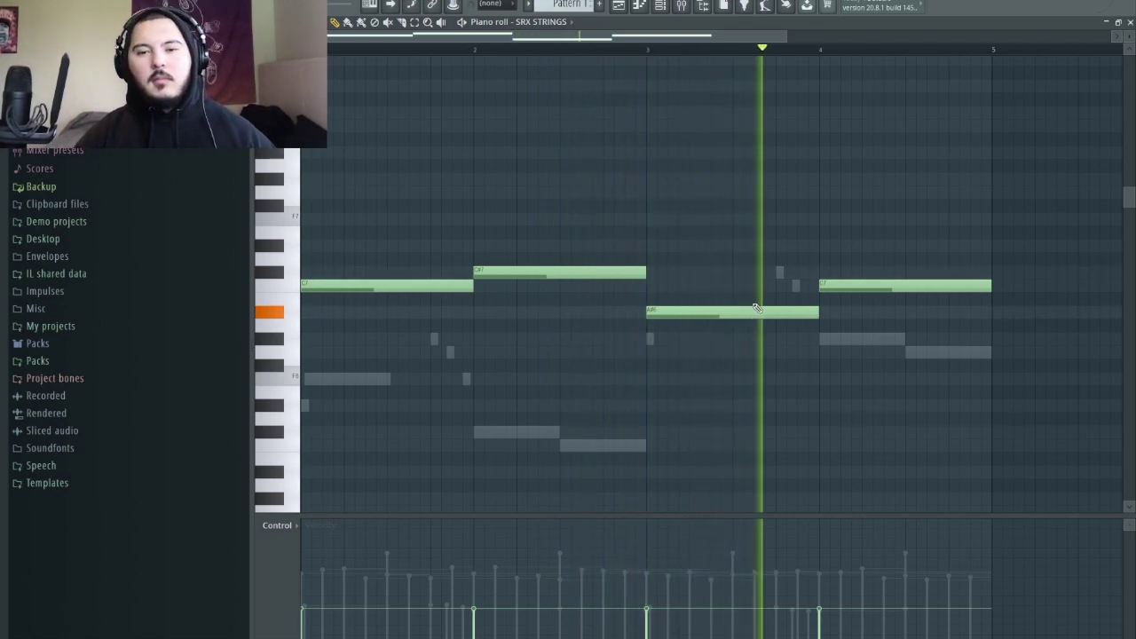
# Stop playback and lower the velocity of all four strings notes to a much softer level.
pyautogui.press('space')
pyautogui.moveTo(301, 638); pyautogui.dragTo(824, 638)
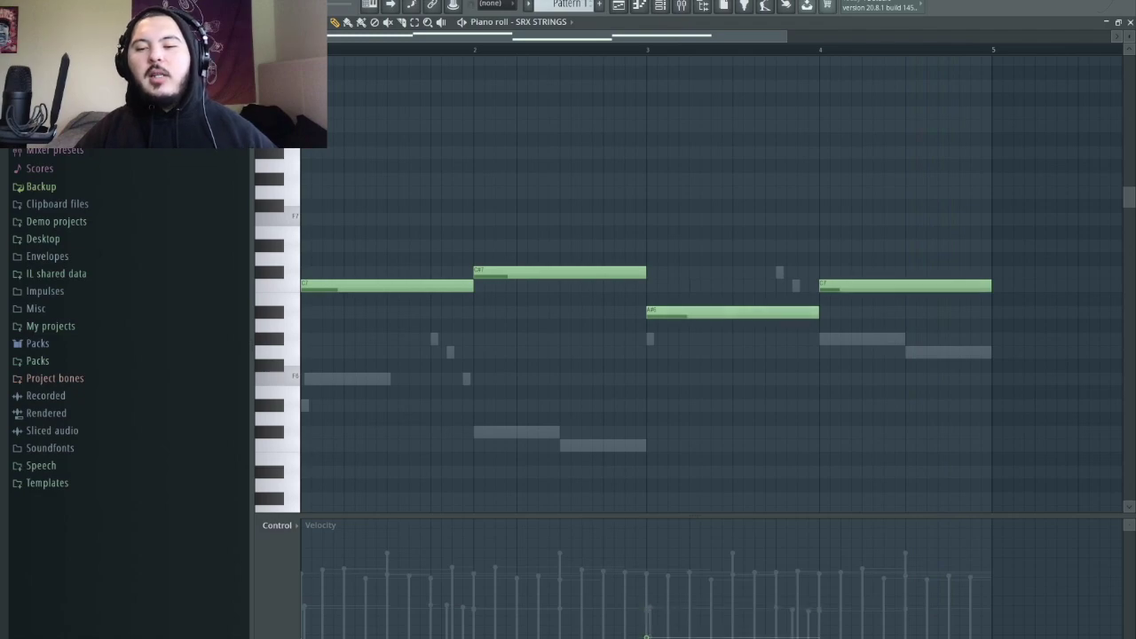
# Select the Analog Lab 4, Flute and SRX STRINGS channels together and open the mixer at their tracks.
pyautogui.click(661, 7)
pyautogui.moveTo(382, 52); pyautogui.dragTo(381, 110)
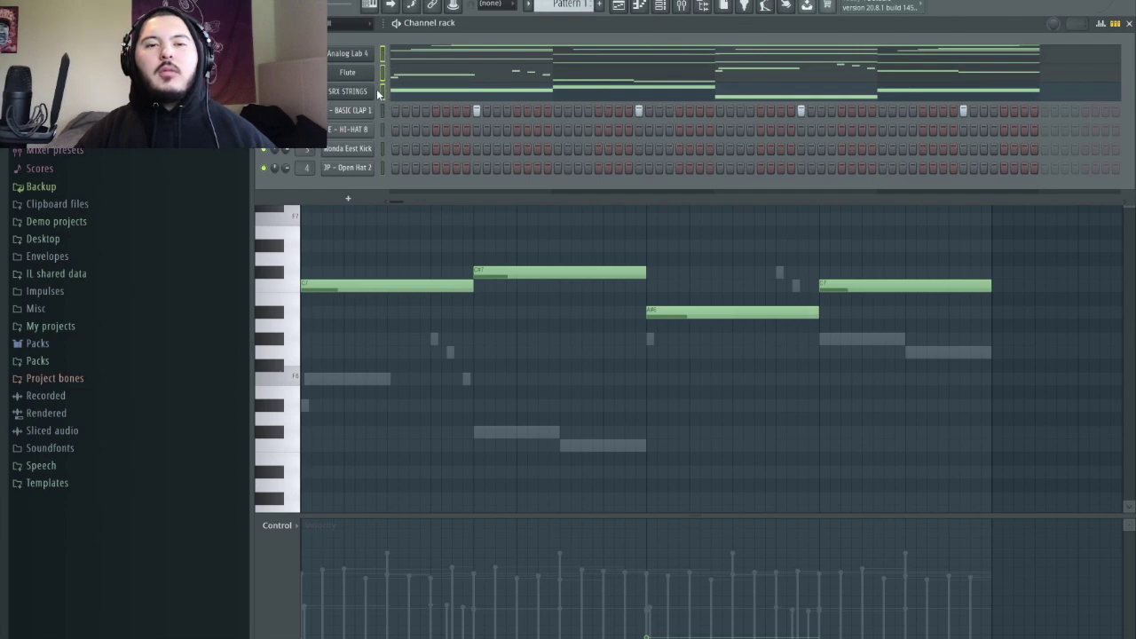
pyautogui.press('F9')
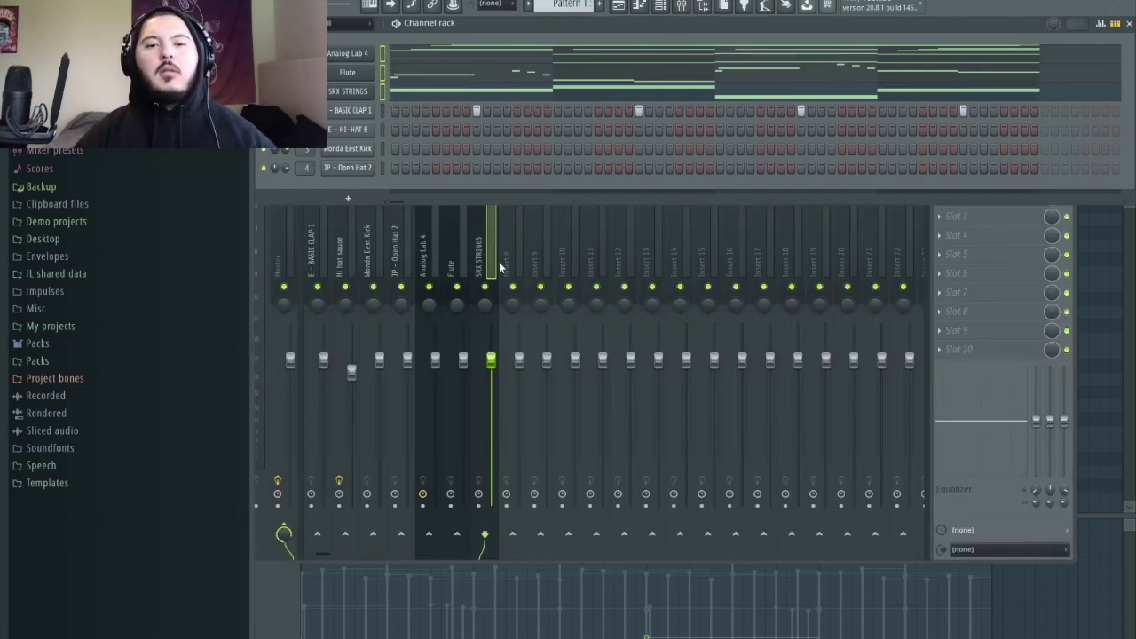
# Reopen the SRX STRINGS piano roll and play the pattern through to review the strings part.
pyautogui.click(619, 5)
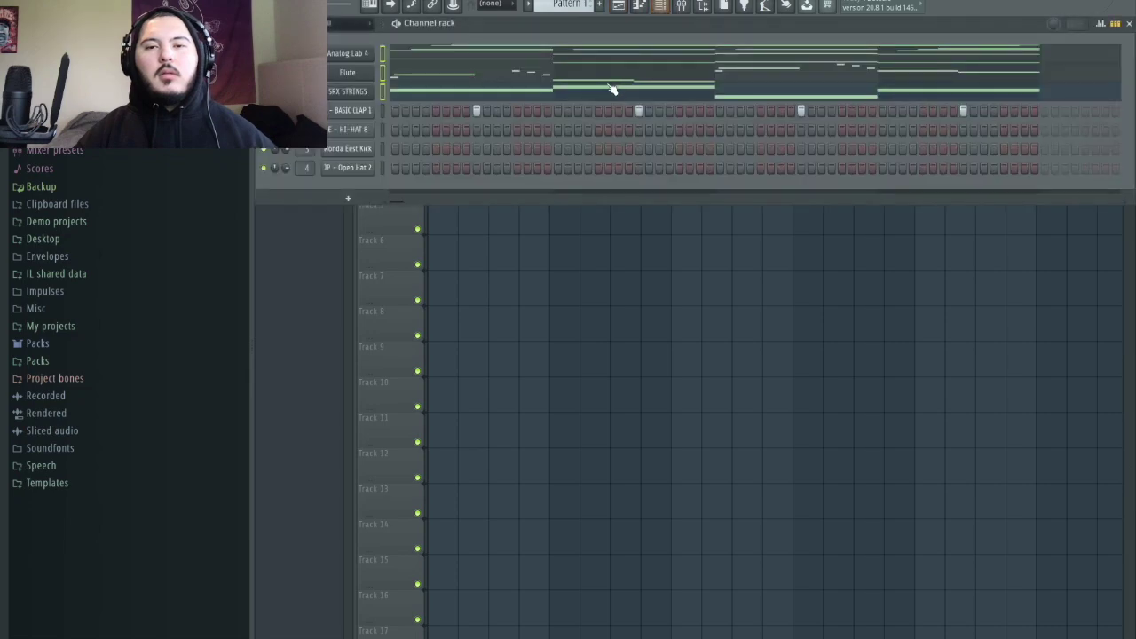
pyautogui.click(610, 89)
pyautogui.press('space')
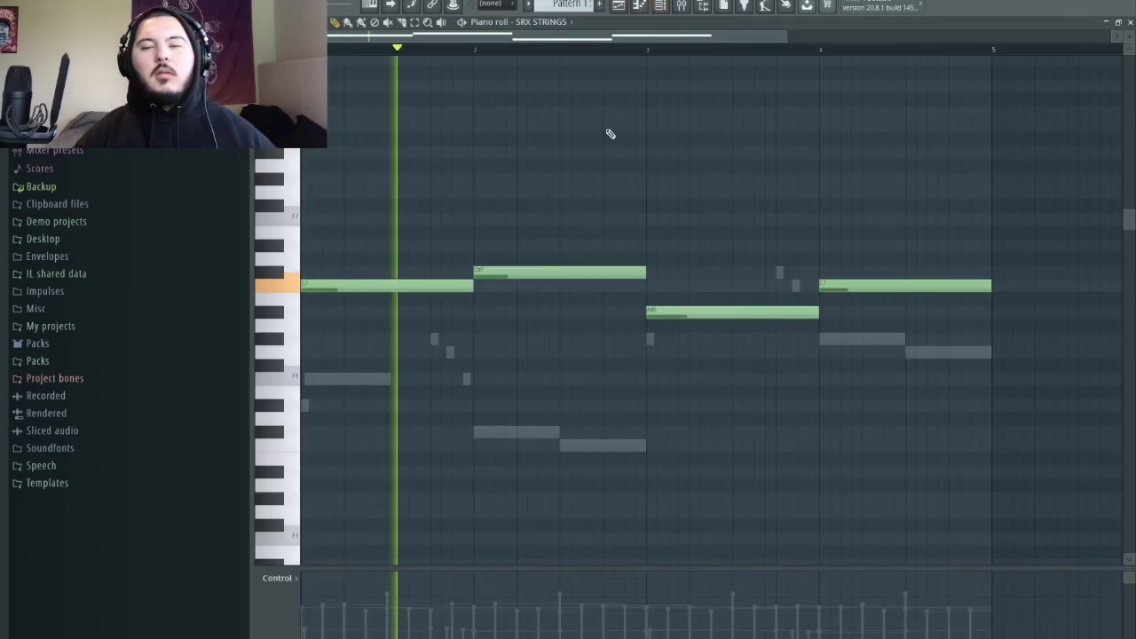
pyautogui.press('F6')
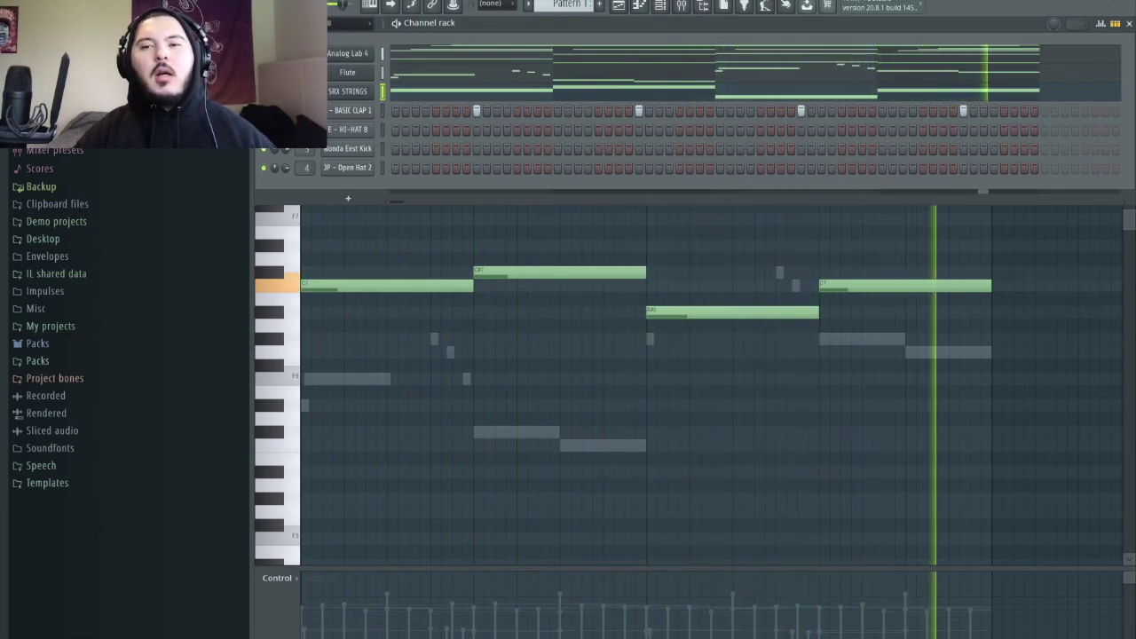
pyautogui.press('space')
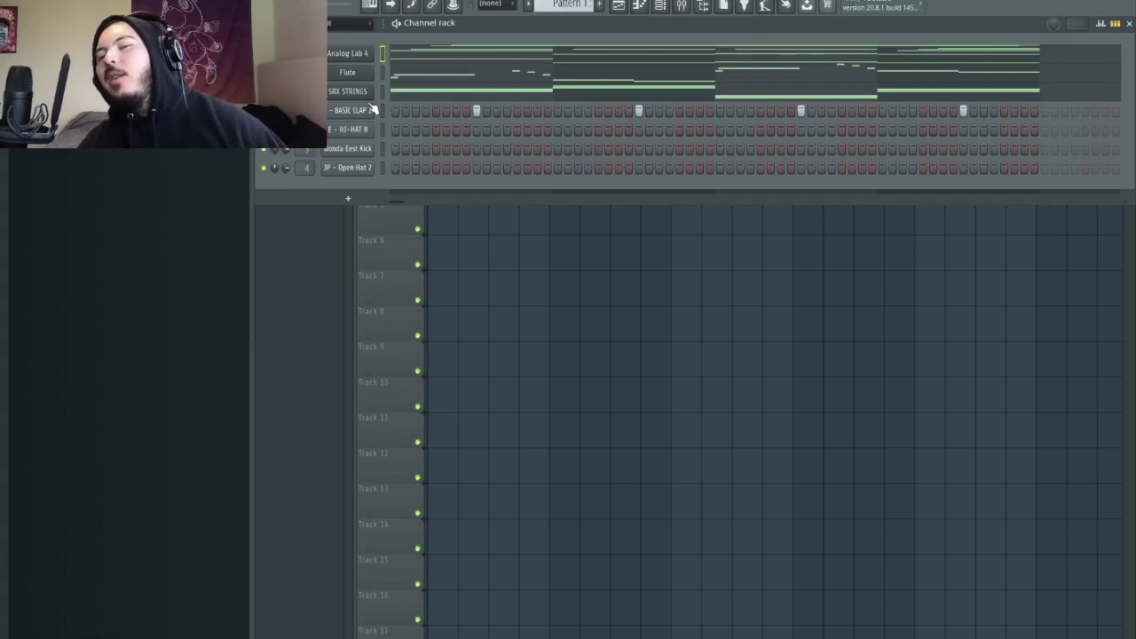
# Route the Analog Lab 4, Flute and SRX STRINGS mixer tracks only to Insert 8.
pyautogui.click(683, 6)
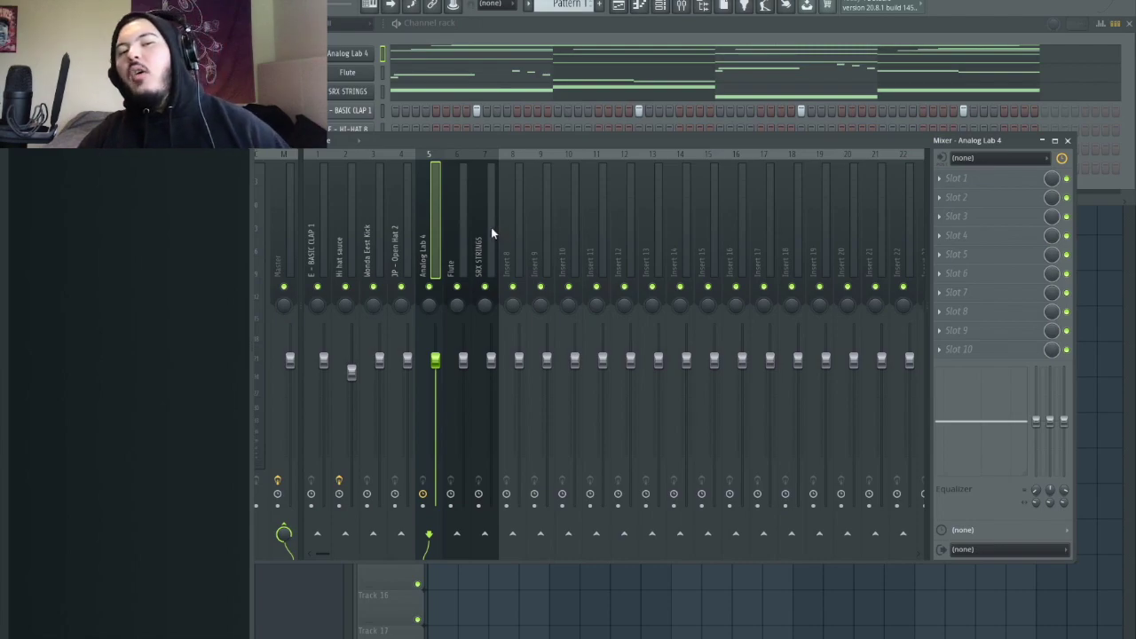
pyautogui.moveTo(490, 227); pyautogui.dragTo(438, 219)
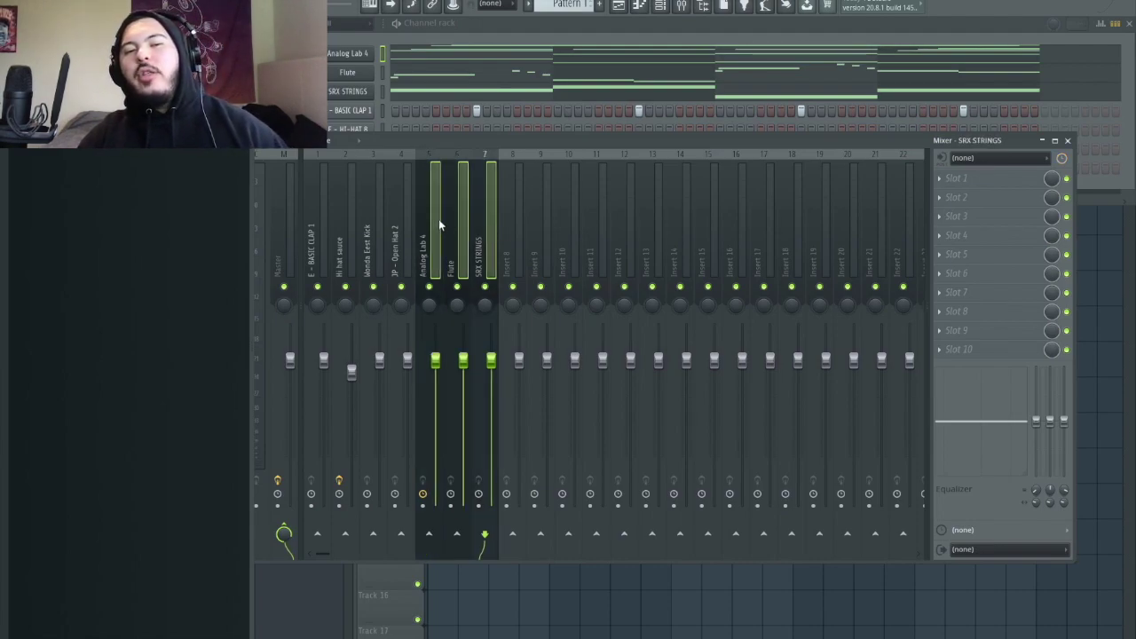
pyautogui.rightClick(513, 533)
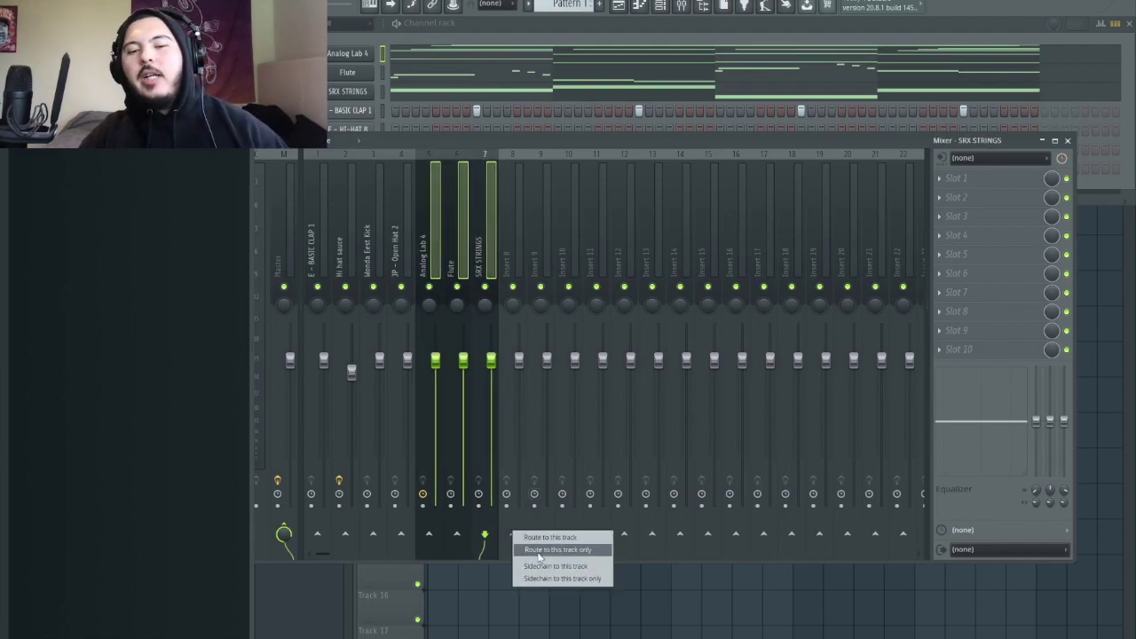
pyautogui.click(555, 547)
# Load Fruity Parametric EQ 2 in the first effect slot of Insert 8 and roll off the low end with band 1.
pyautogui.click(510, 207)
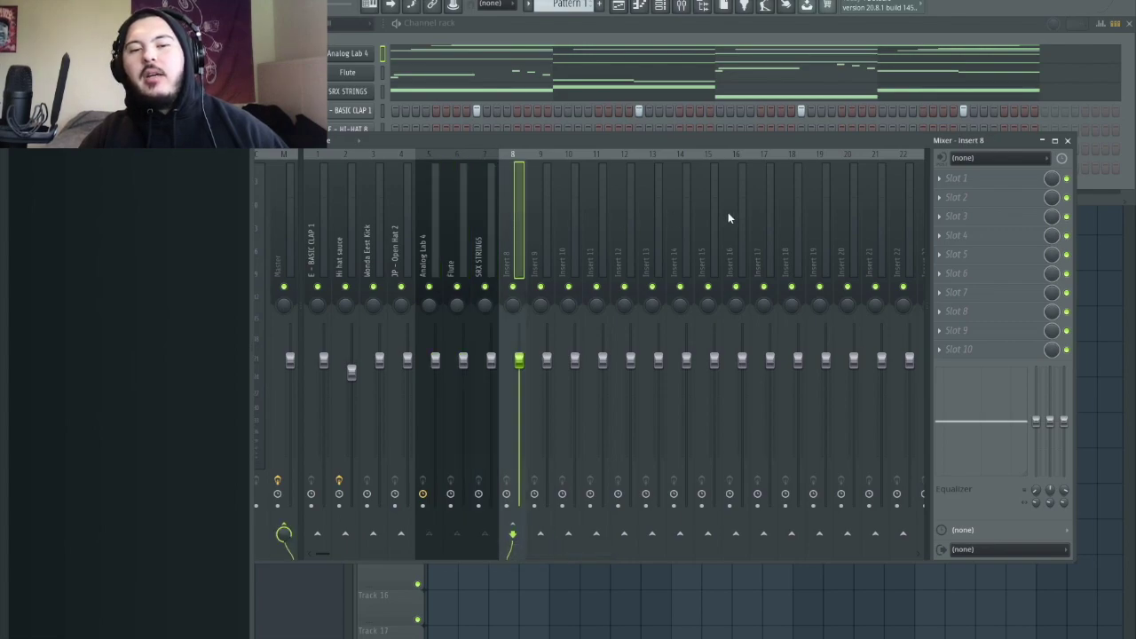
pyautogui.click(968, 178)
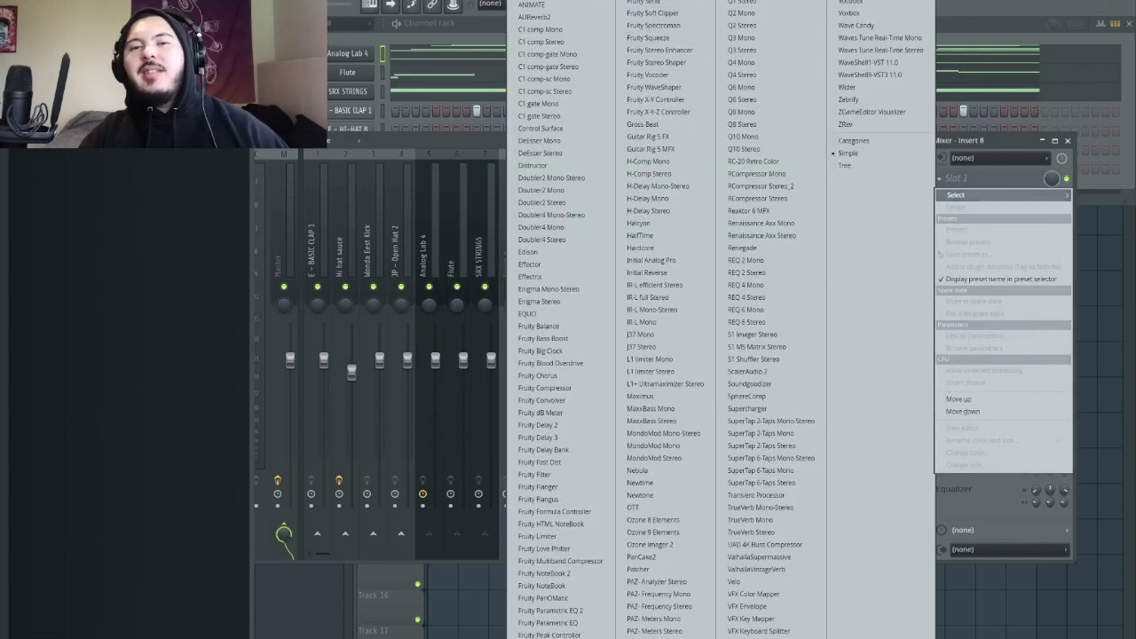
pyautogui.click(545, 610)
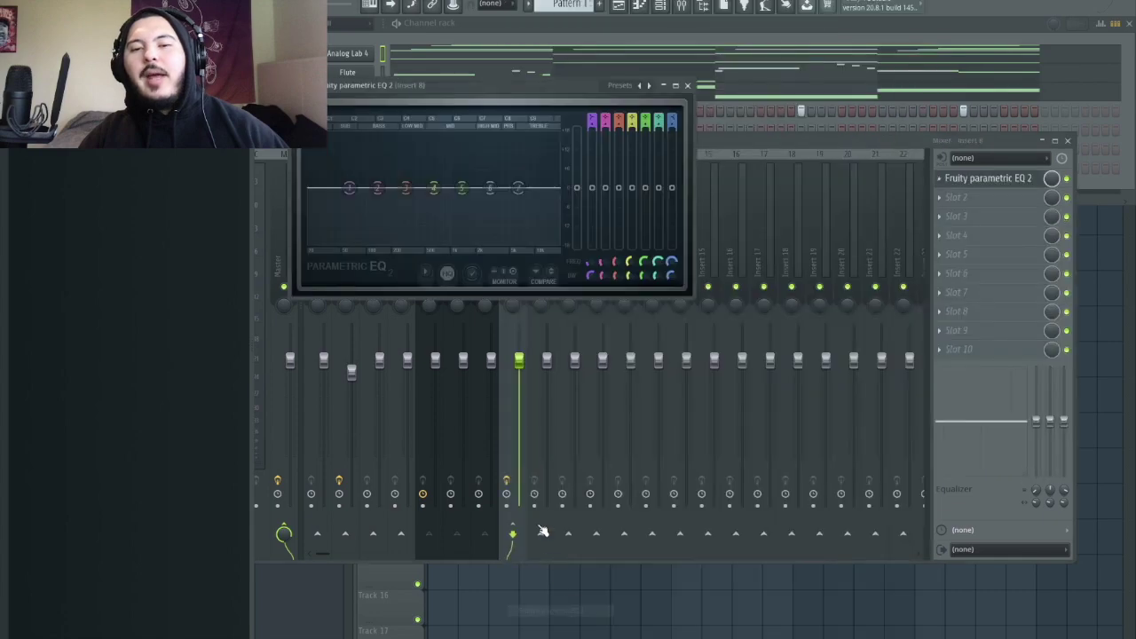
pyautogui.moveTo(349, 187); pyautogui.dragTo(359, 239)
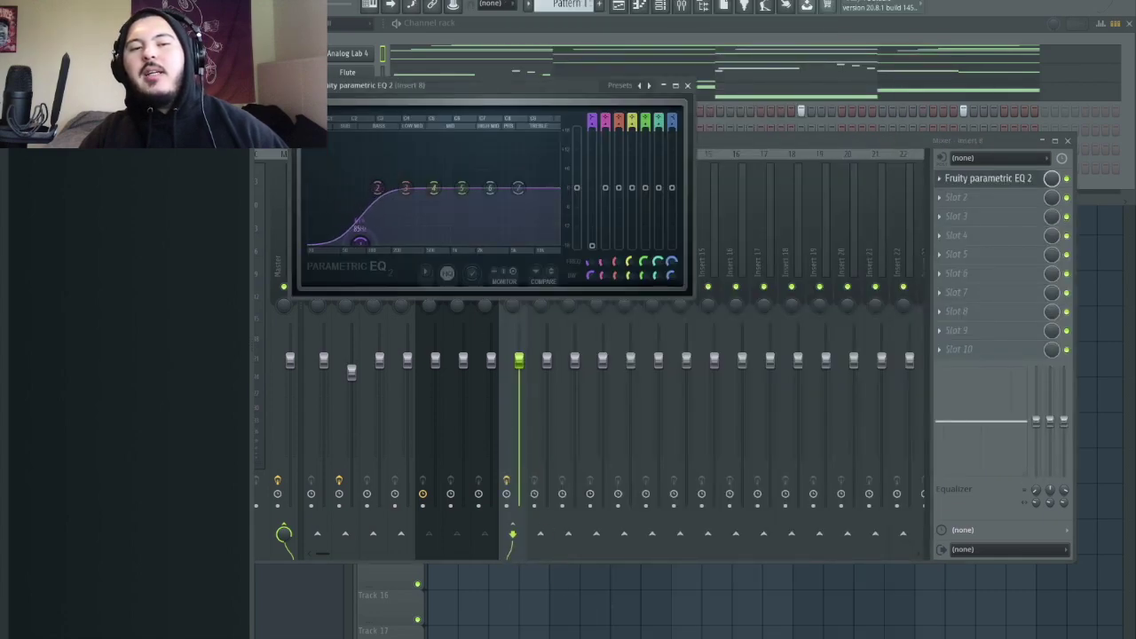
pyautogui.click(687, 85)
# Rename mixer track Insert 8 as Melody Send.
pyautogui.moveTo(471, 209); pyautogui.dragTo(435, 211)
pyautogui.click(508, 191)
pyautogui.rightClick(524, 189)
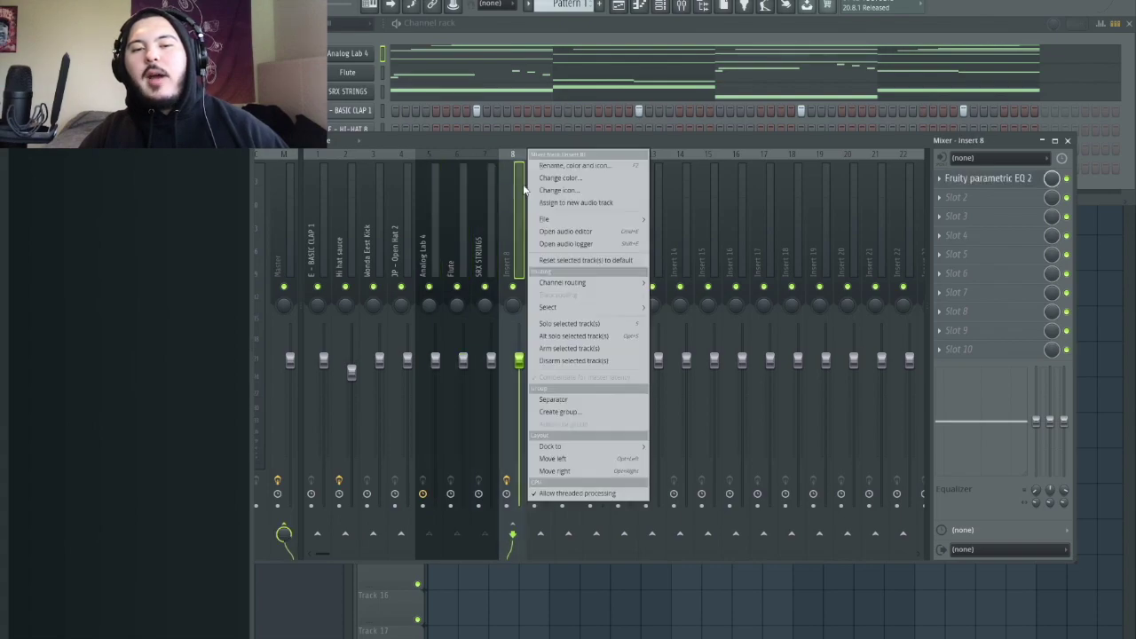
pyautogui.click(511, 207)
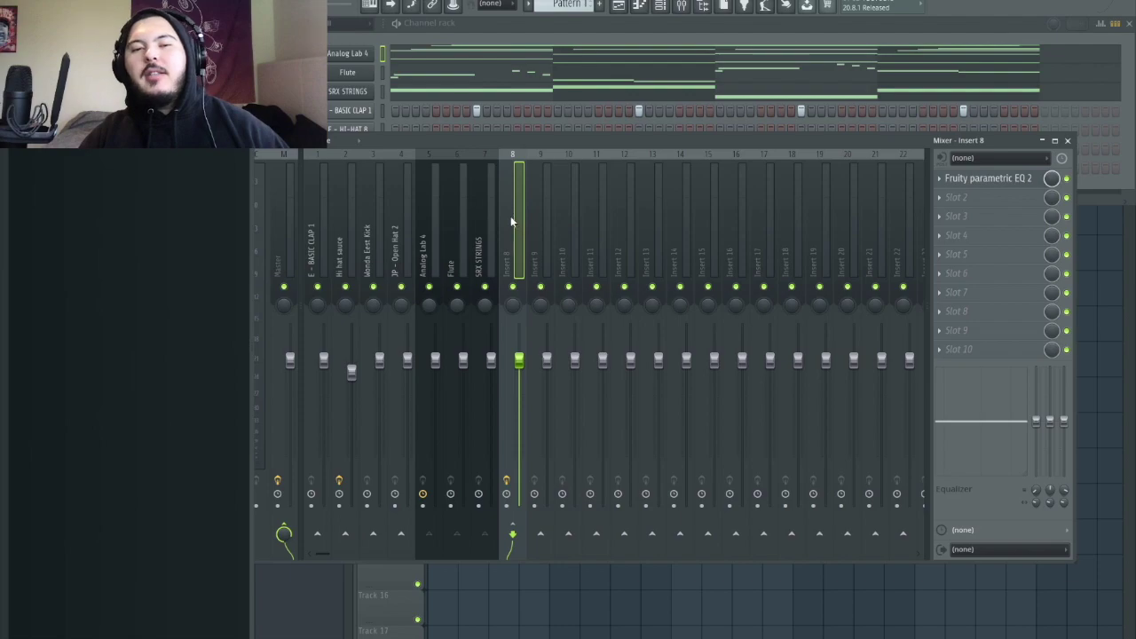
pyautogui.rightClick(510, 216)
pyautogui.click(562, 167)
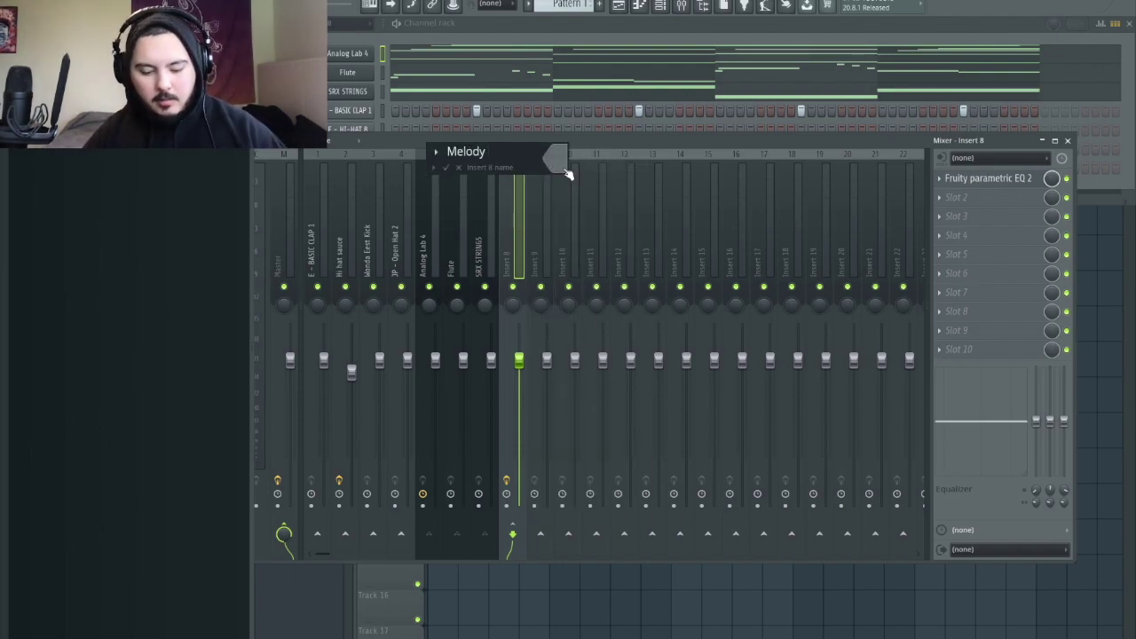
pyautogui.write('Melody Send')
pyautogui.press('Return')
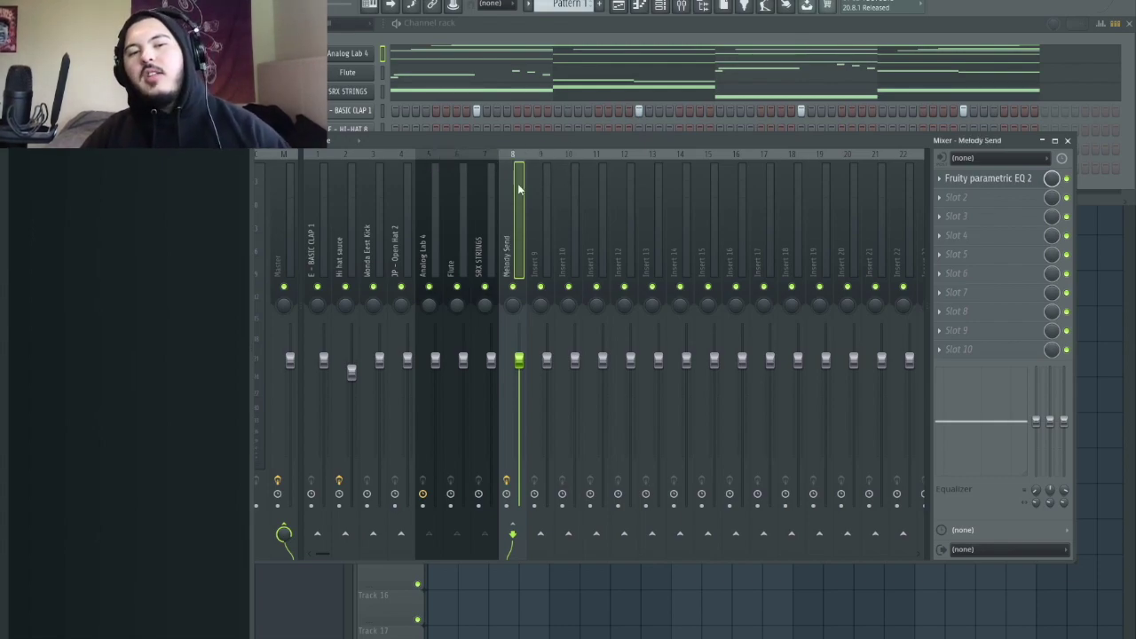
# Add Fruity Compressor to the second slot of Melody Send, apply the Leveler 1 preset and play the pattern.
pyautogui.moveTo(494, 251)
pyautogui.mouseDown()
pyautogui.moveTo(409, 251)
pyautogui.moveTo(480, 264)
pyautogui.mouseUp()
pyautogui.click(512, 263)
pyautogui.click(988, 202)
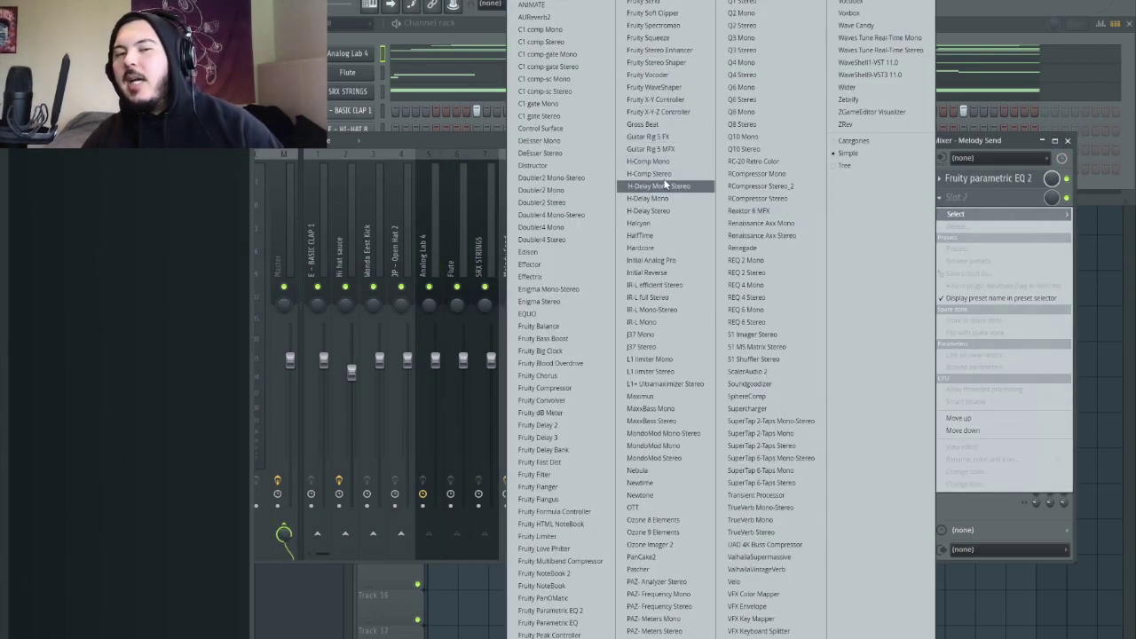
pyautogui.click(544, 388)
pyautogui.click(592, 102)
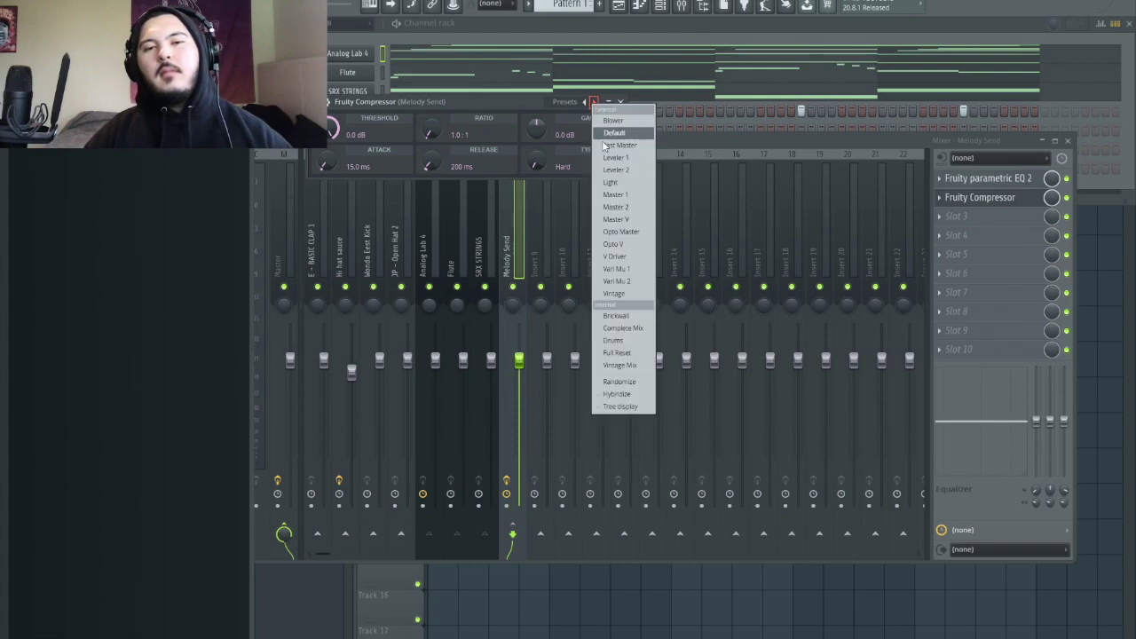
pyautogui.click(624, 159)
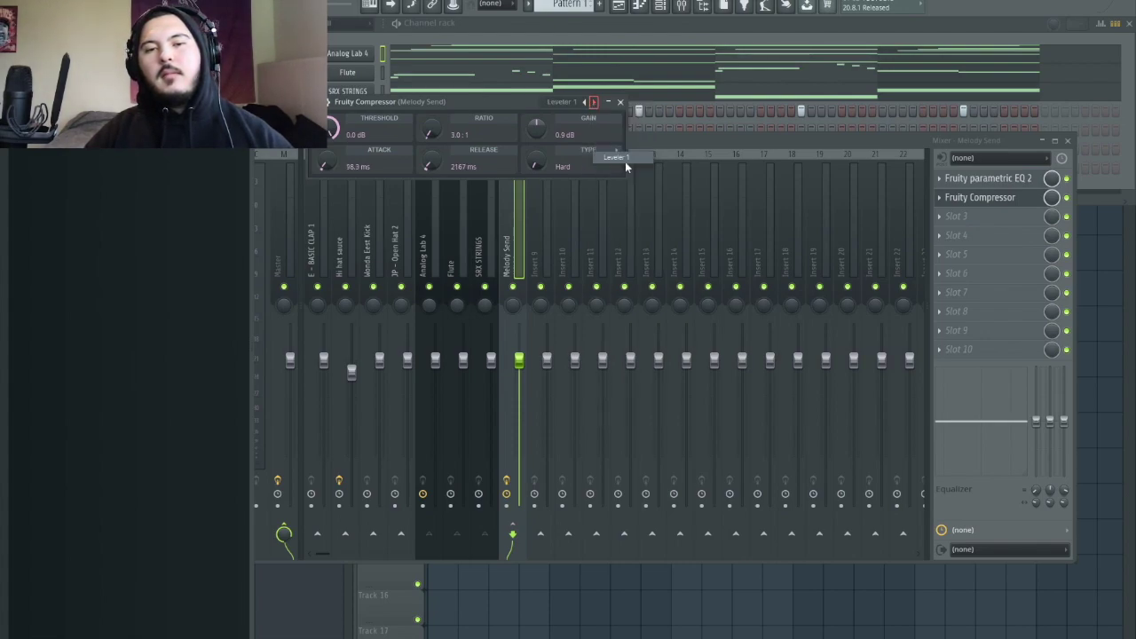
pyautogui.press('space')
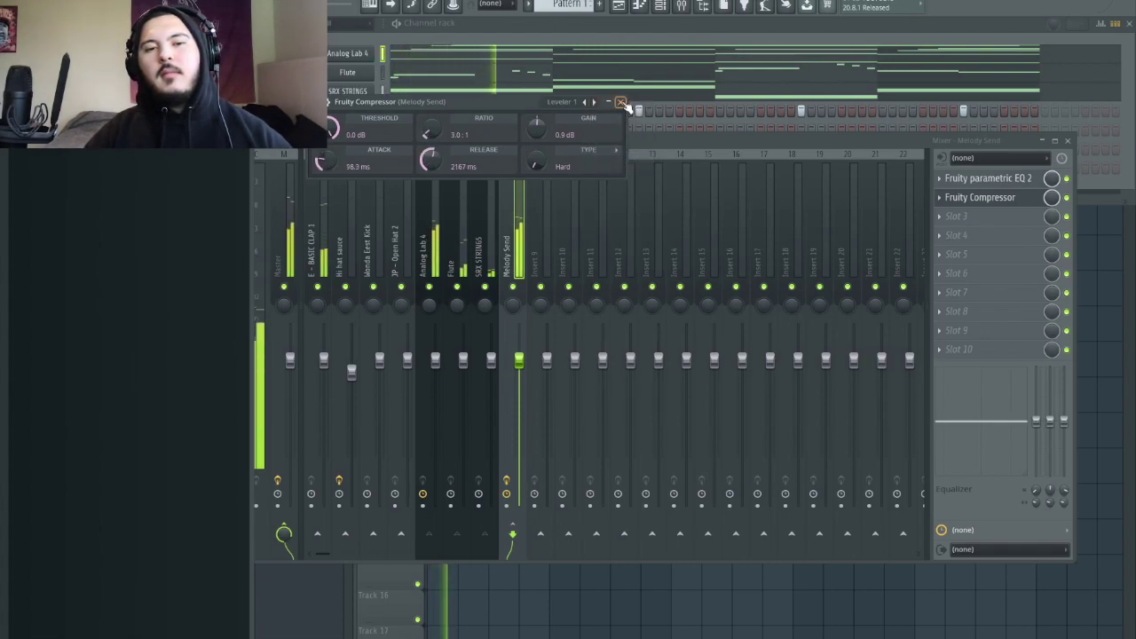
pyautogui.click(620, 101)
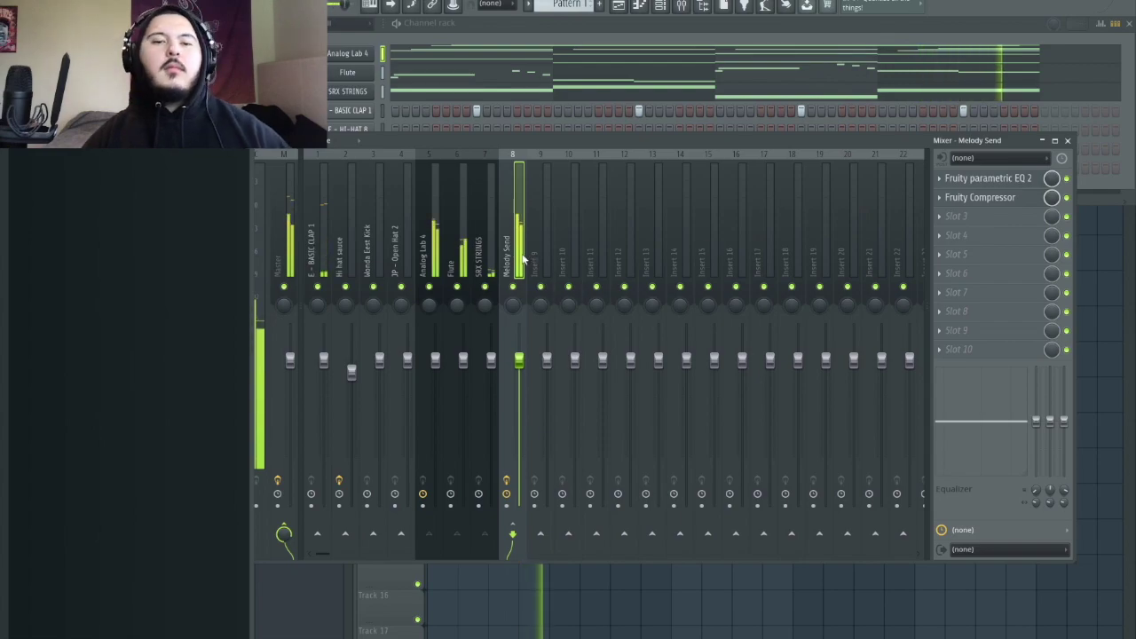
# Add Fruity Reeverb 2 to the first slot of the Analog Lab 4 track, raise its wet level slightly and audition it.
pyautogui.click(432, 248)
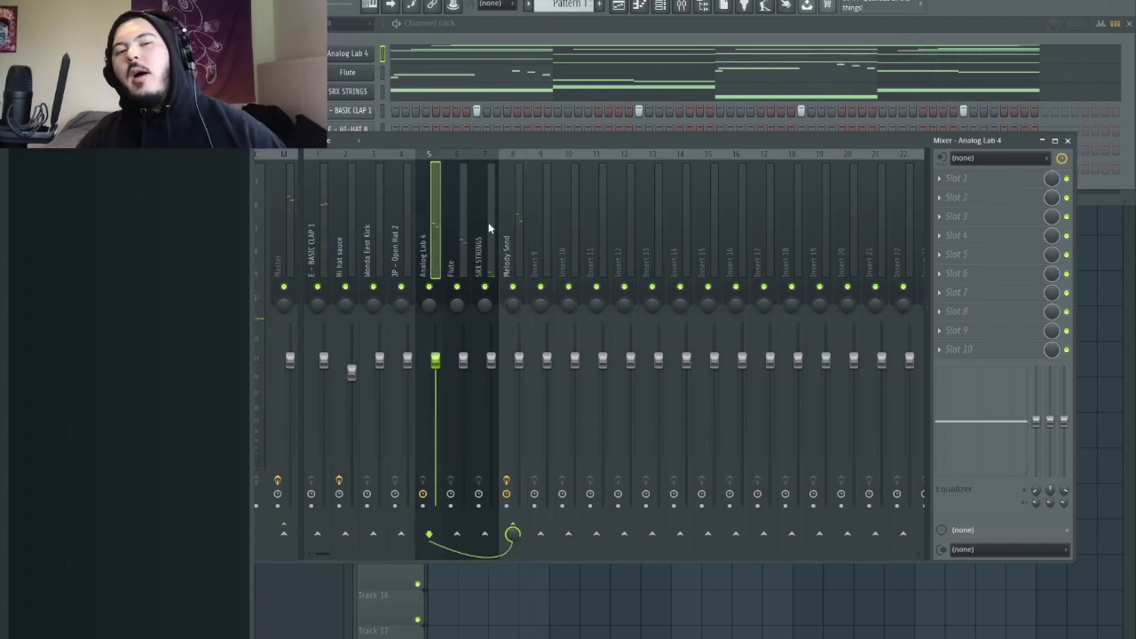
pyautogui.click(979, 182)
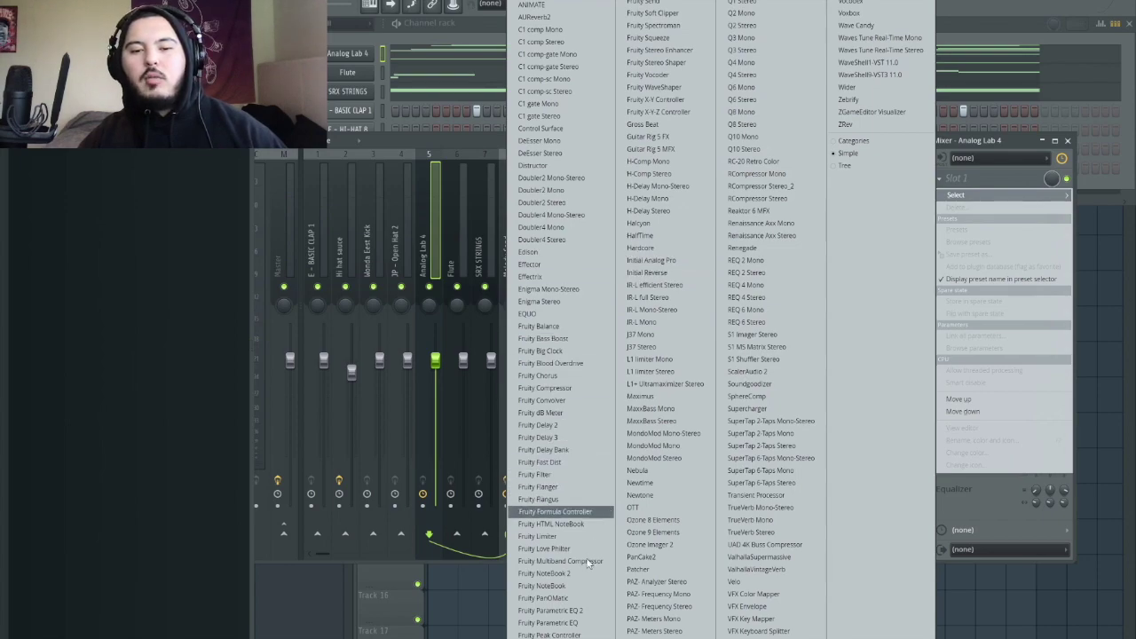
pyautogui.click(568, 633)
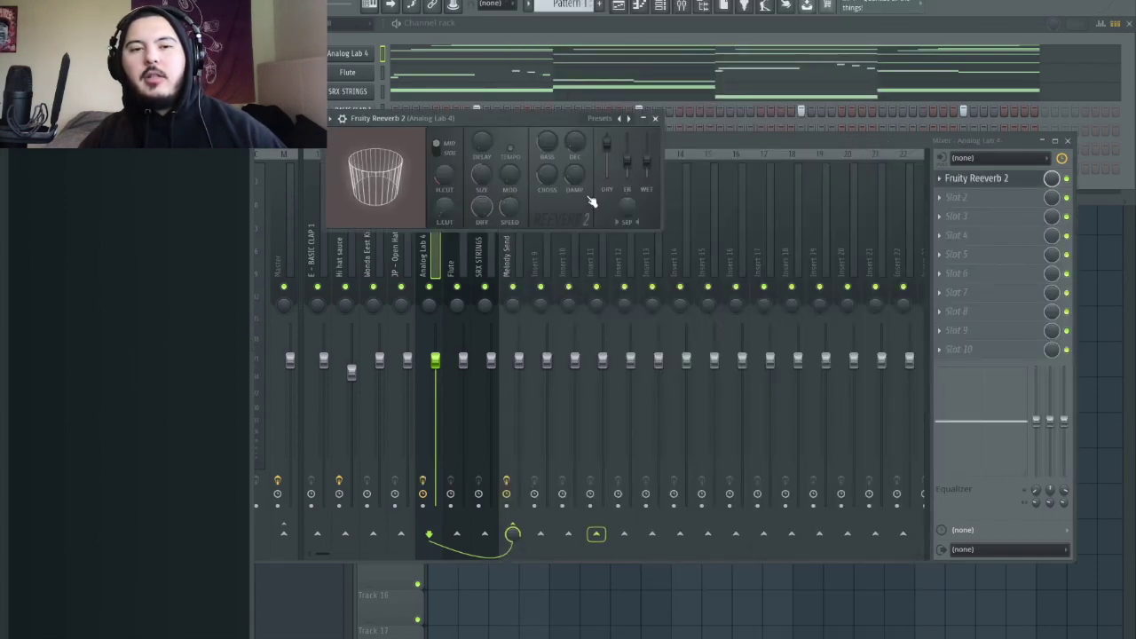
pyautogui.press('space')
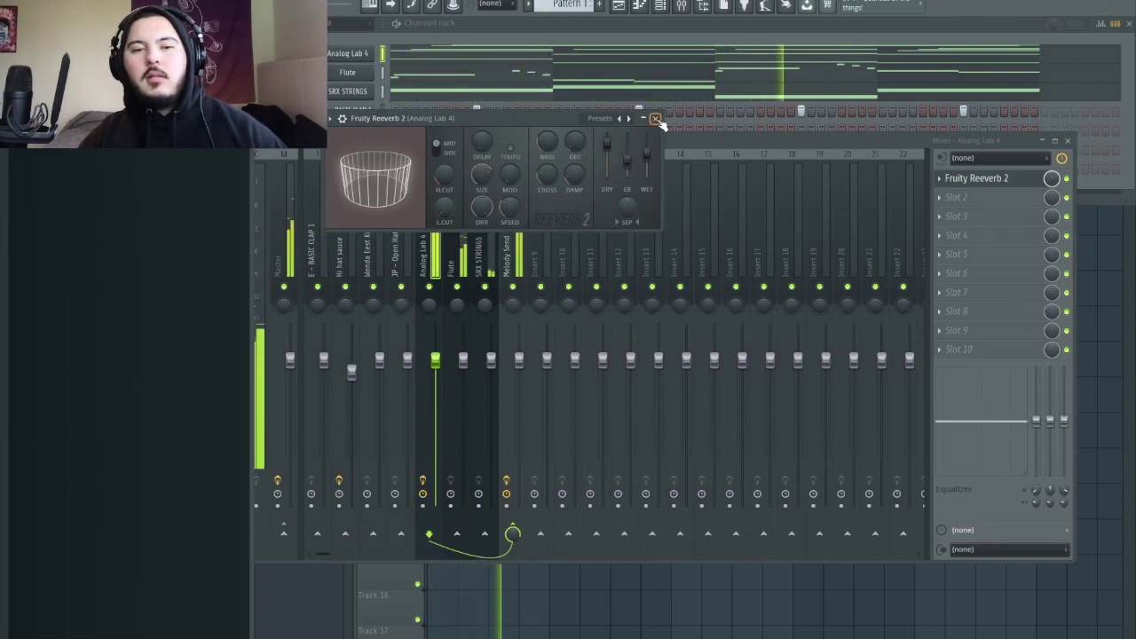
pyautogui.click(656, 118)
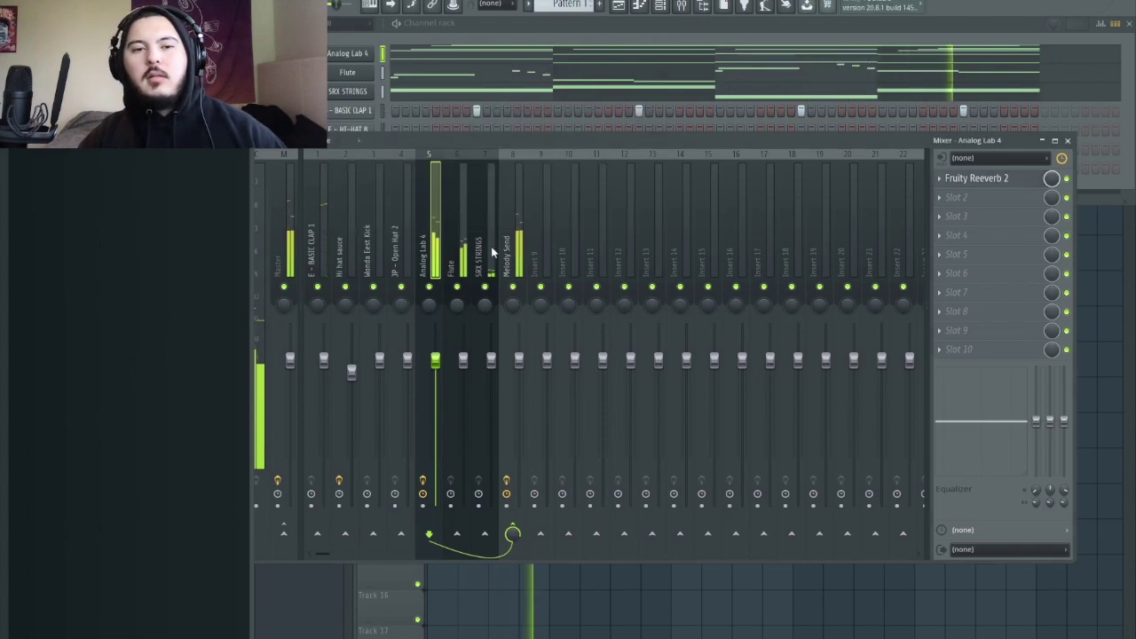
pyautogui.press('space')
# Add Fruity Delay 3 with the Ping pong preset to the Flute track and turn down its slot mix level.
pyautogui.click(462, 217)
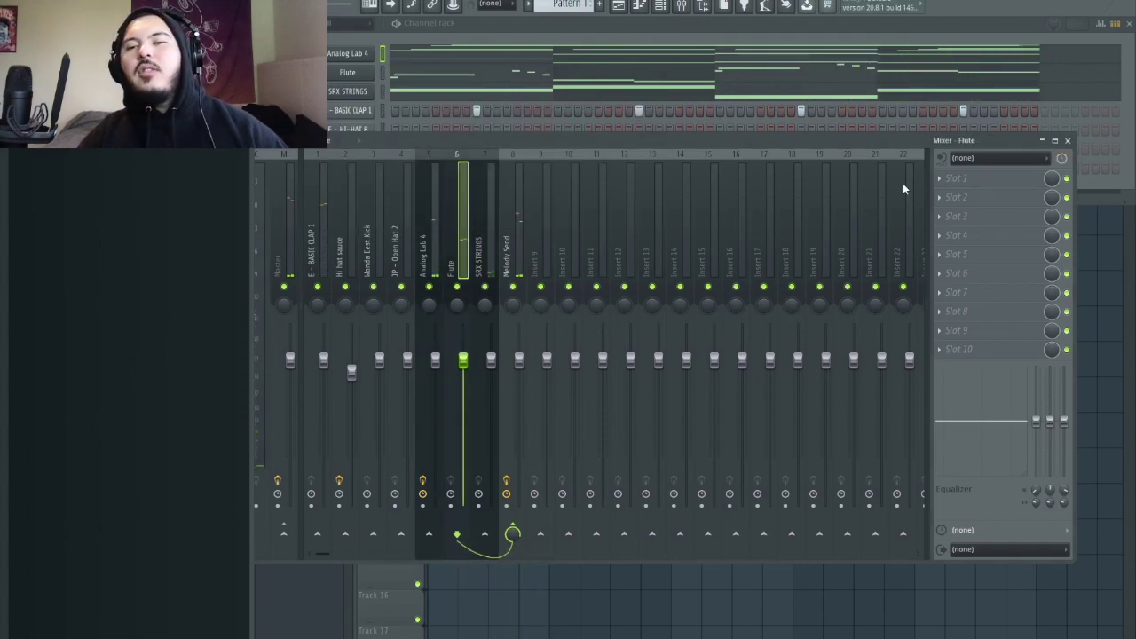
pyautogui.click(955, 180)
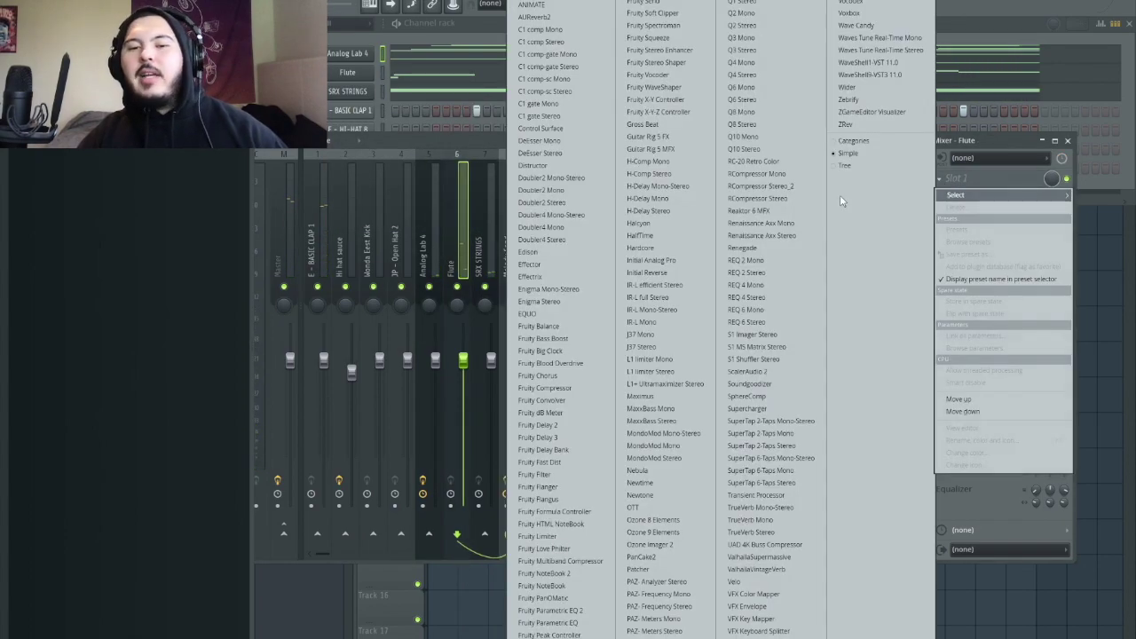
pyautogui.click(537, 437)
pyautogui.click(790, 152)
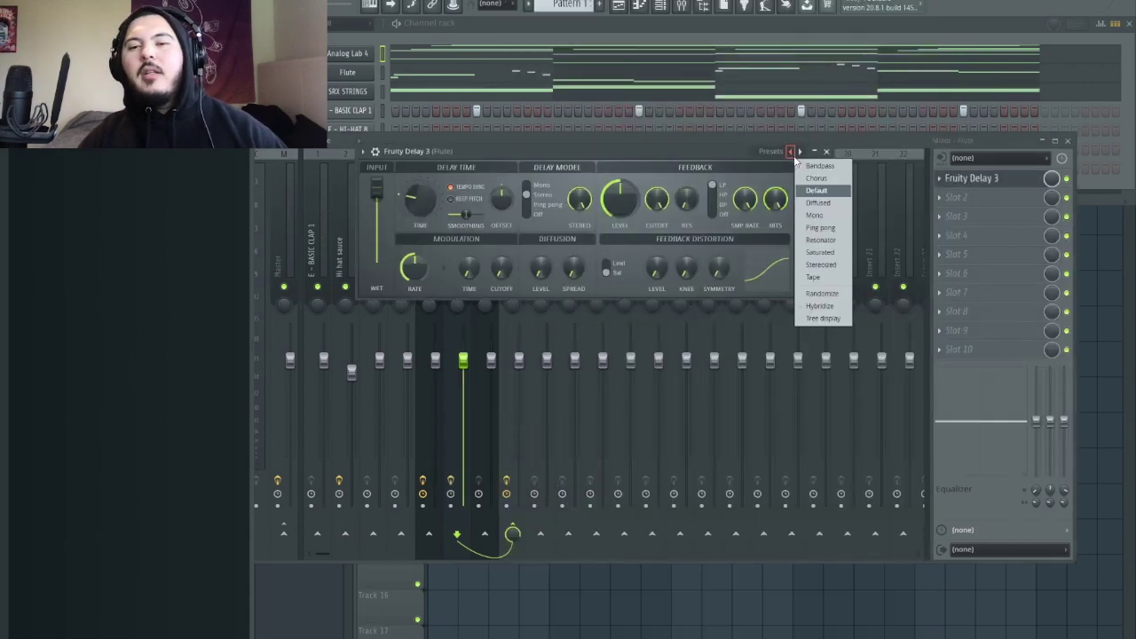
pyautogui.click(810, 230)
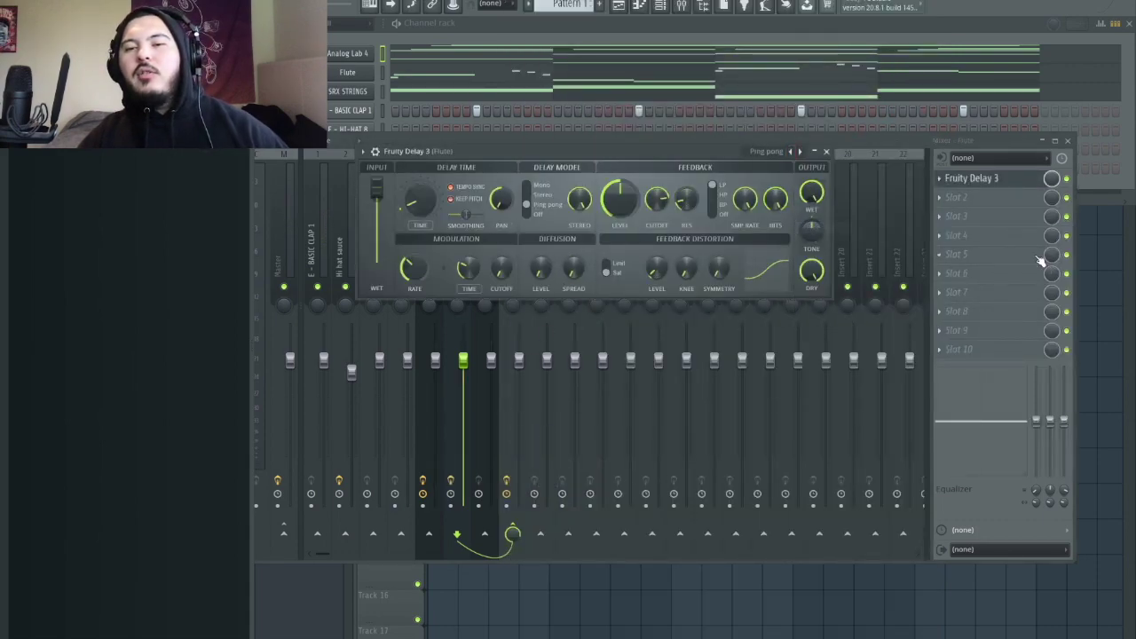
pyautogui.click(1043, 176)
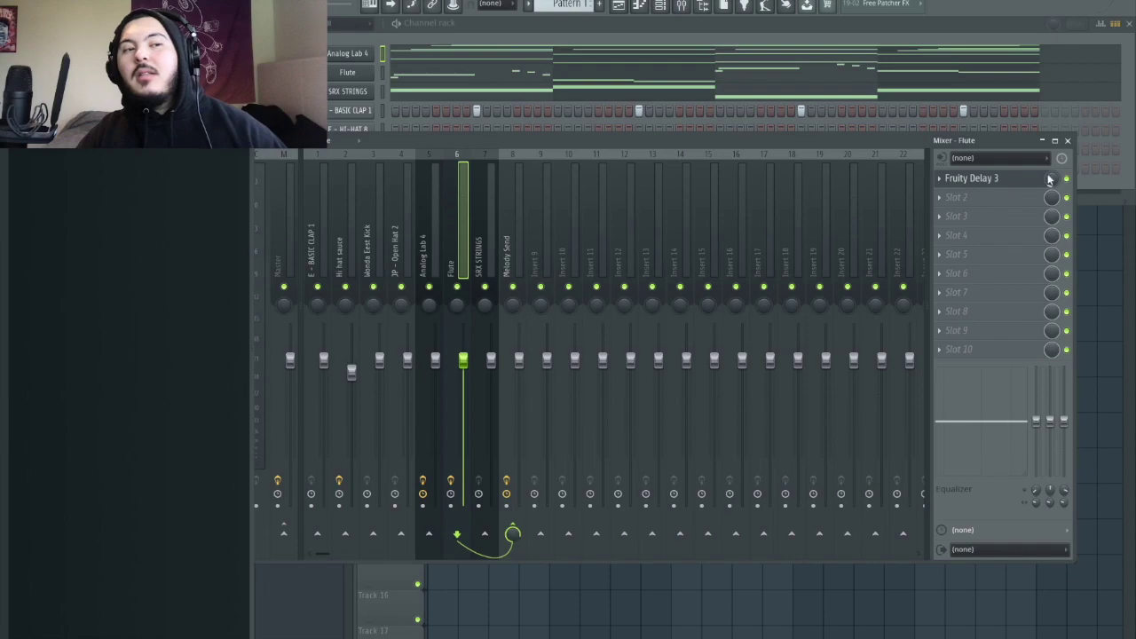
# Play the pattern, add Fruity Reeverb 2 to the first slot of the SRX STRINGS track, lower its dry level slightly and audition it.
pyautogui.press('space')
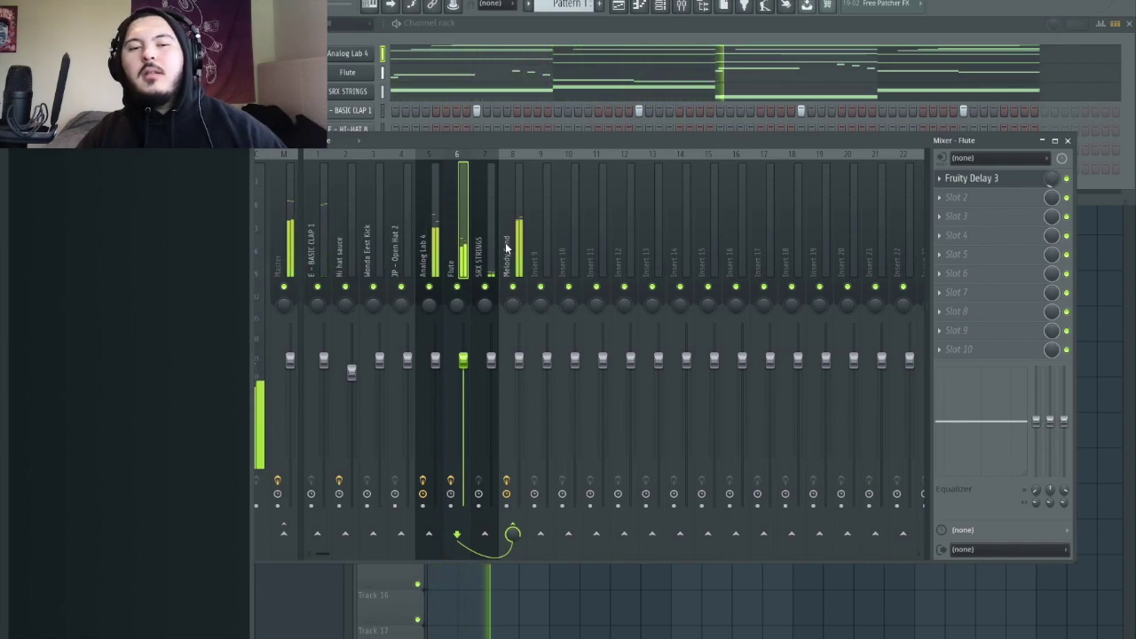
pyautogui.click(486, 213)
pyautogui.click(943, 181)
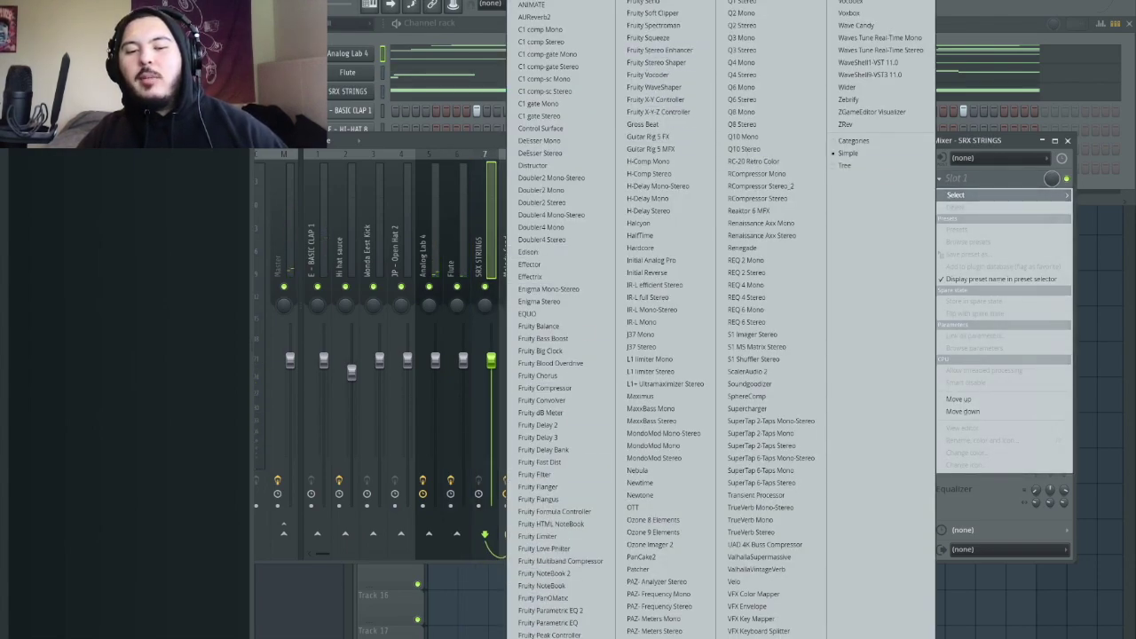
pyautogui.click(562, 634)
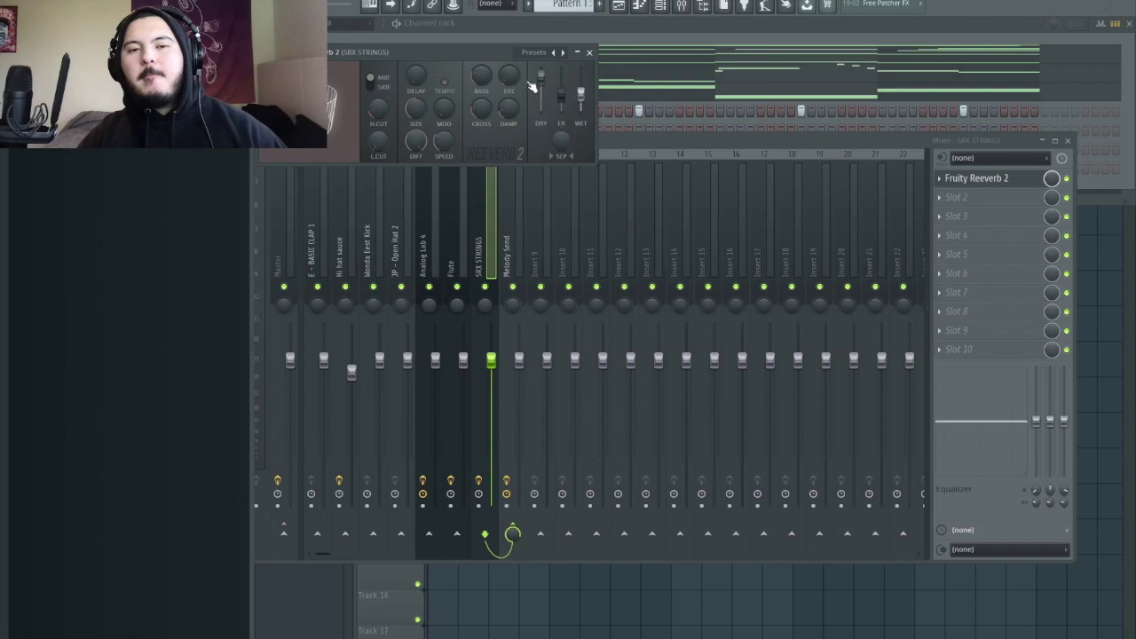
pyautogui.press('space')
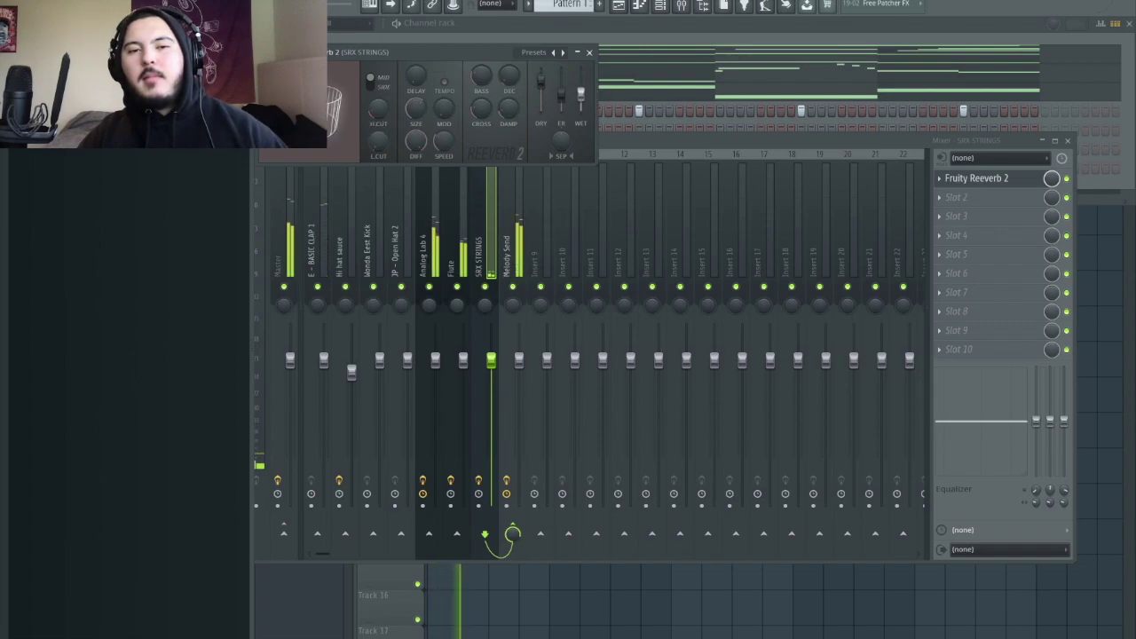
pyautogui.click(589, 52)
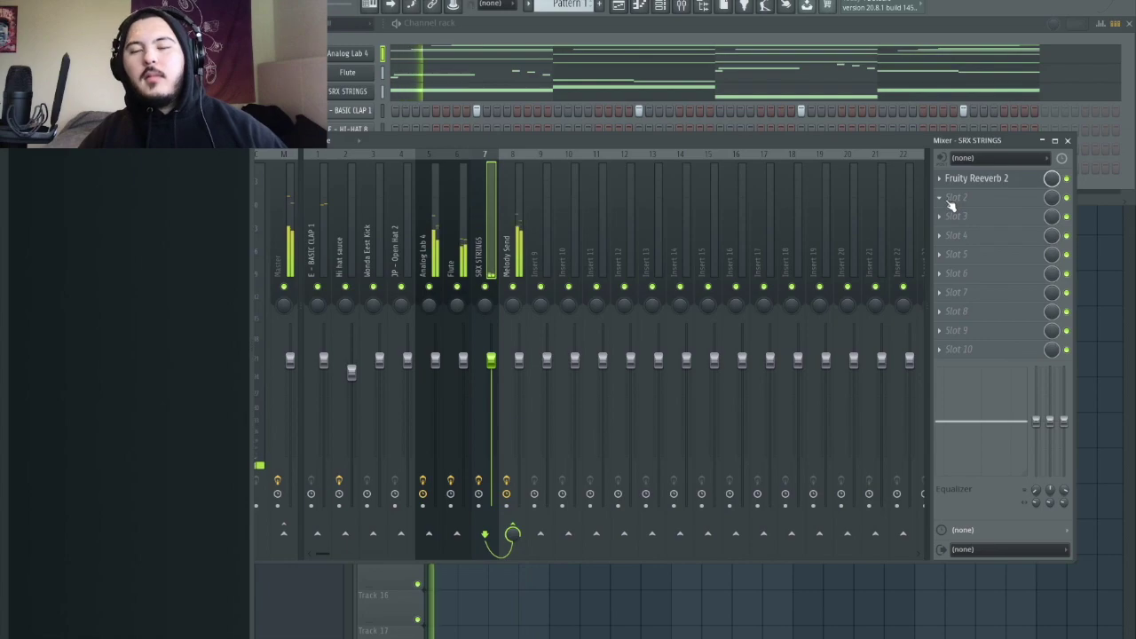
pyautogui.press('space')
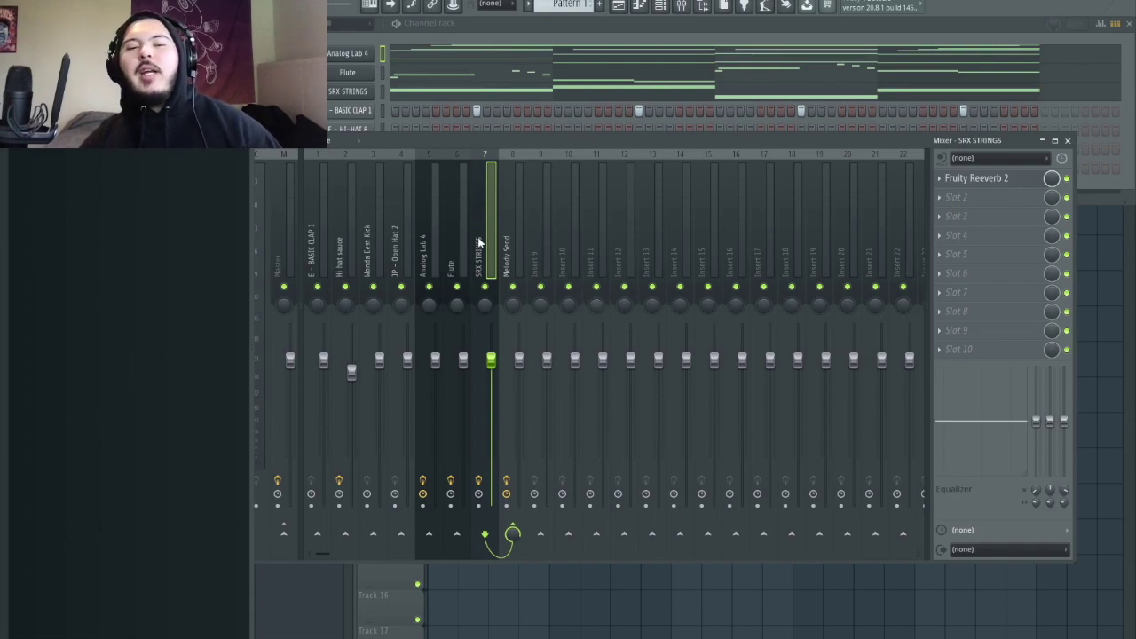
# Review the effect slots of the Analog Lab 4 and SRX STRINGS mixer tracks and bring up the playlist.
pyautogui.click(422, 219)
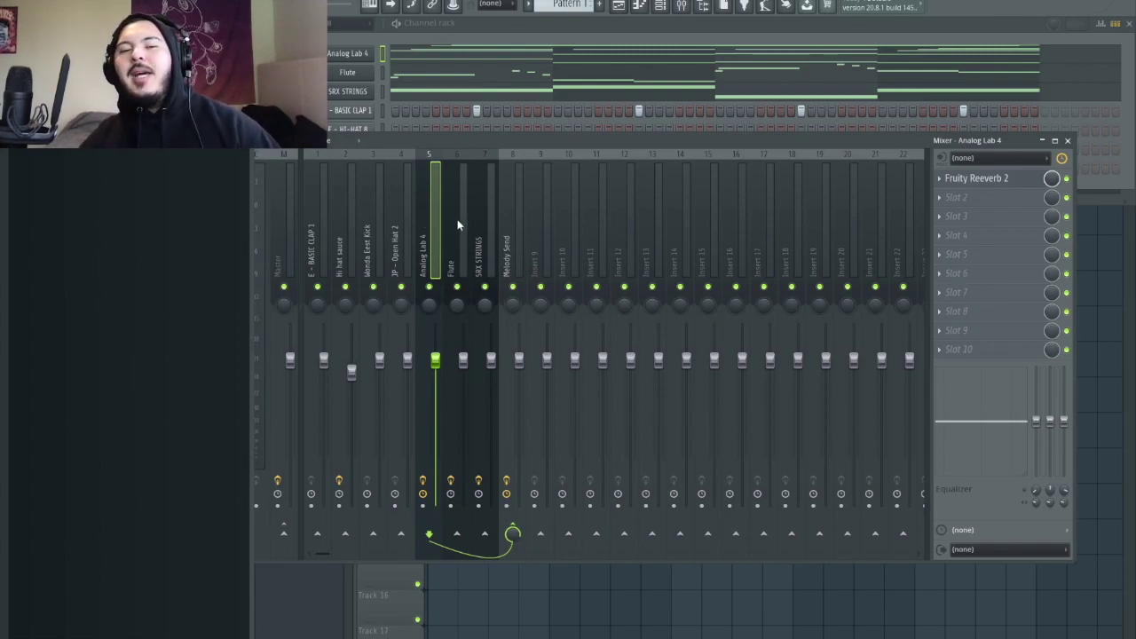
pyautogui.click(482, 206)
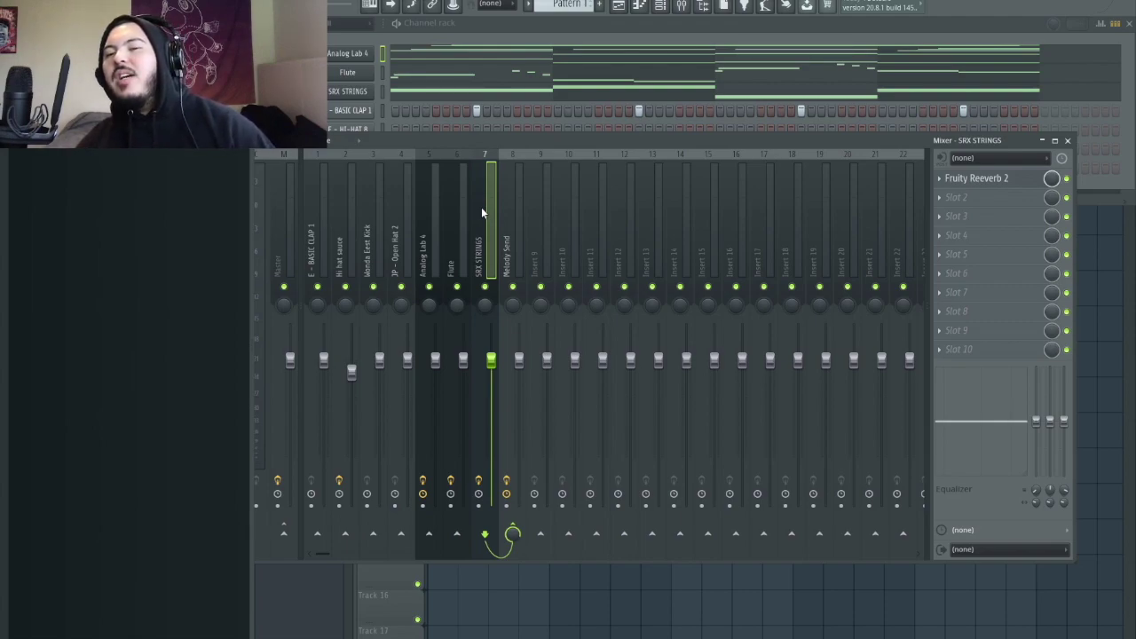
pyautogui.press('F5')
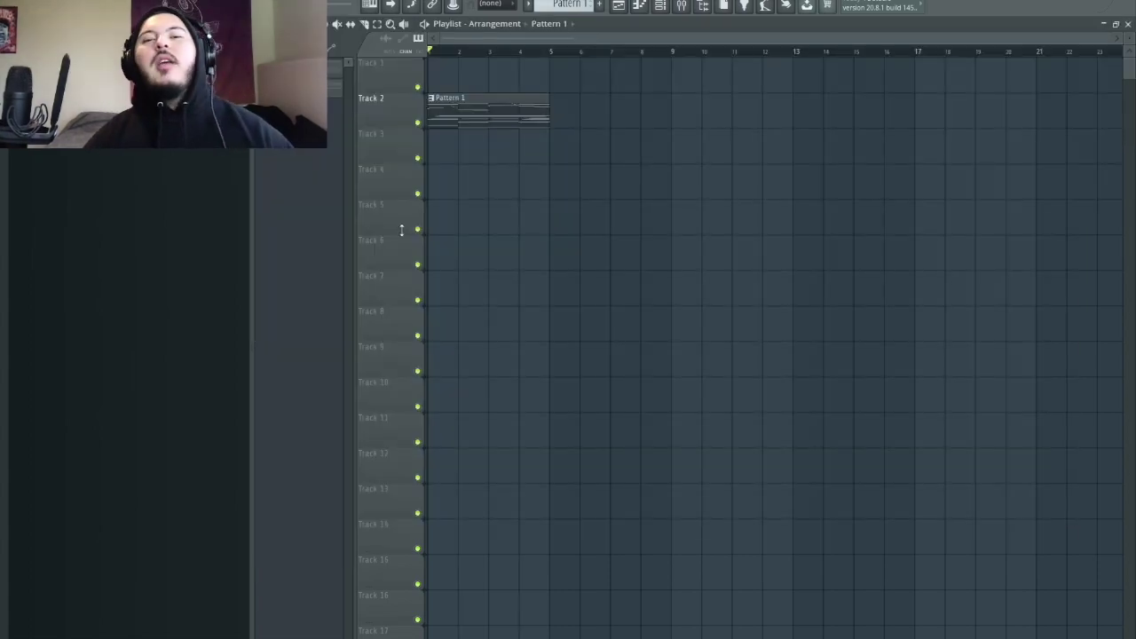